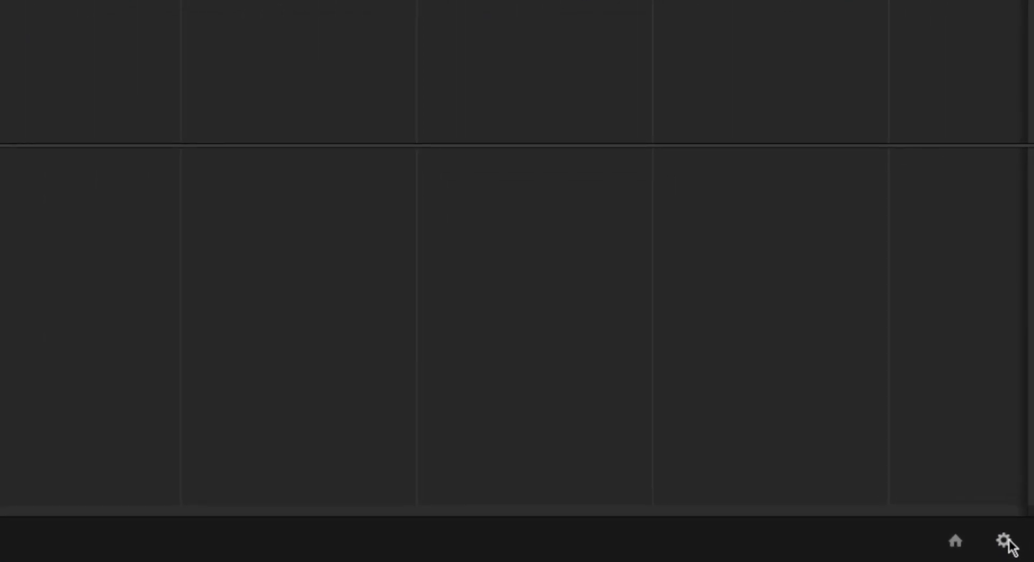
Set the project's timeline frame rate to 30 frames per second and save the project settings
left_click(1005, 541)
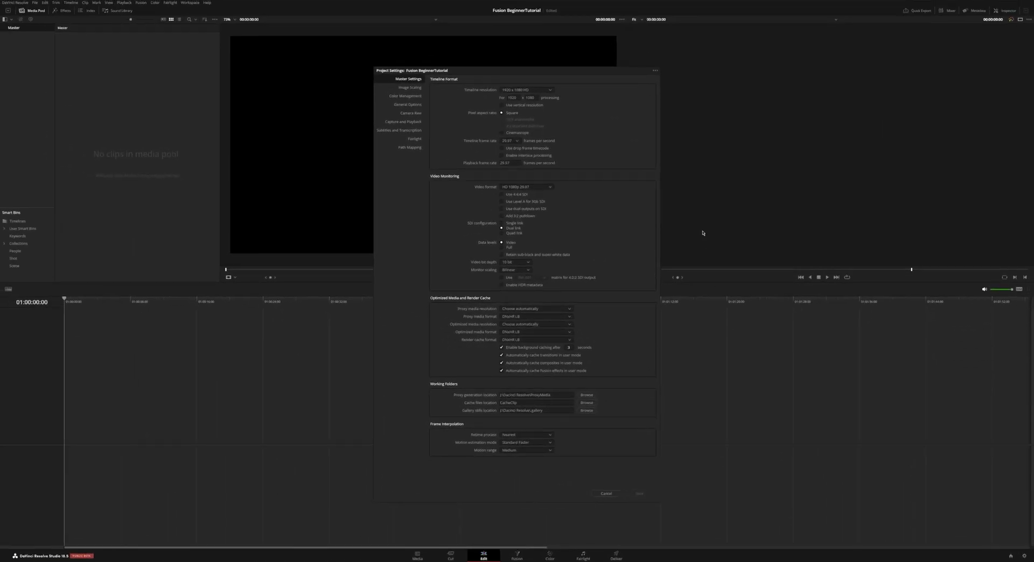
left_click(606, 492)
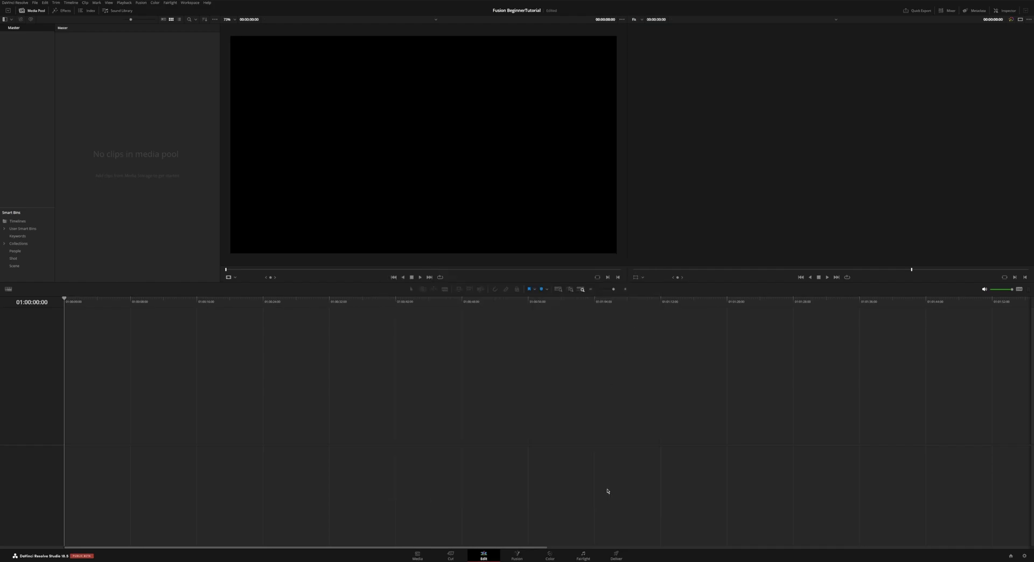
key("shift+9")
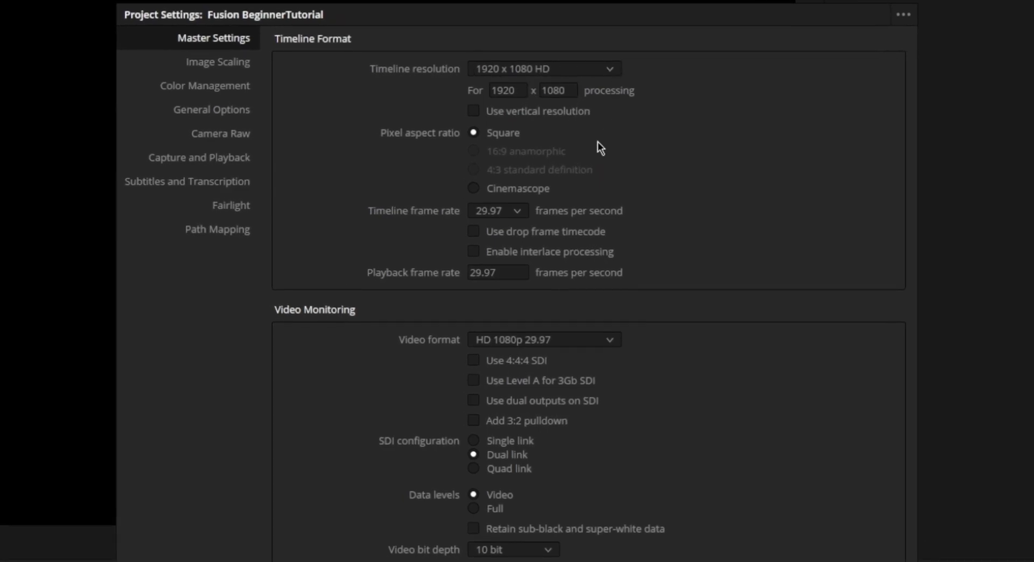
left_click(525, 211)
left_click(498, 335)
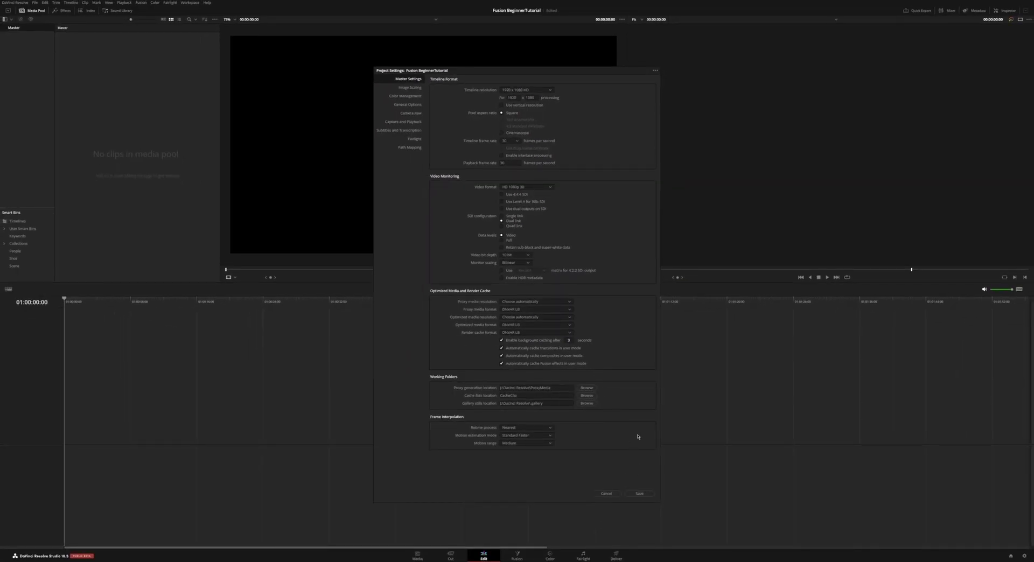
left_click(638, 494)
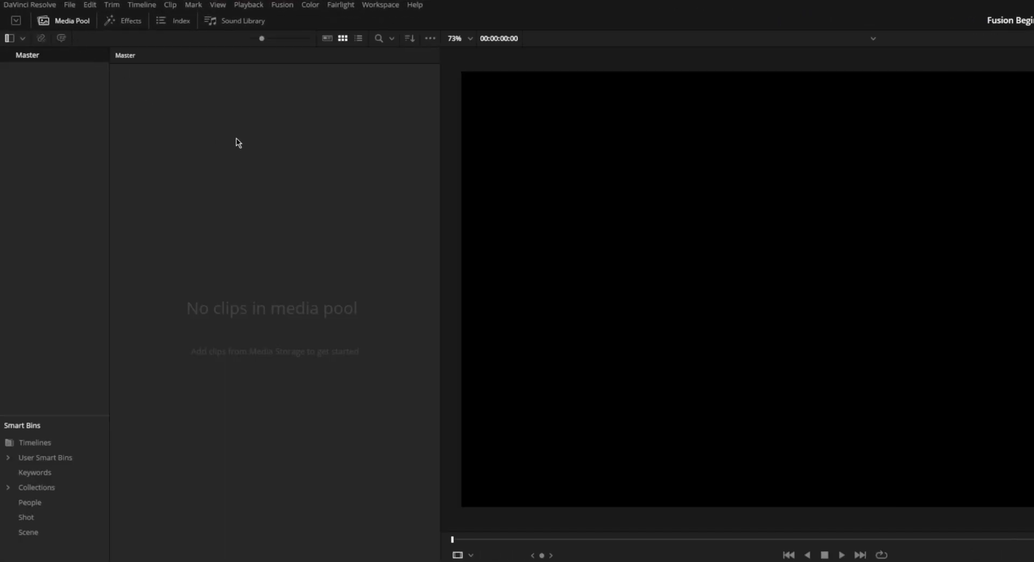
Create an empty timeline named Timeline 1 using the project settings and place a Fusion Composition clip at its start
right_click(238, 143)
mouse_move(446, 147)
left_click(477, 147)
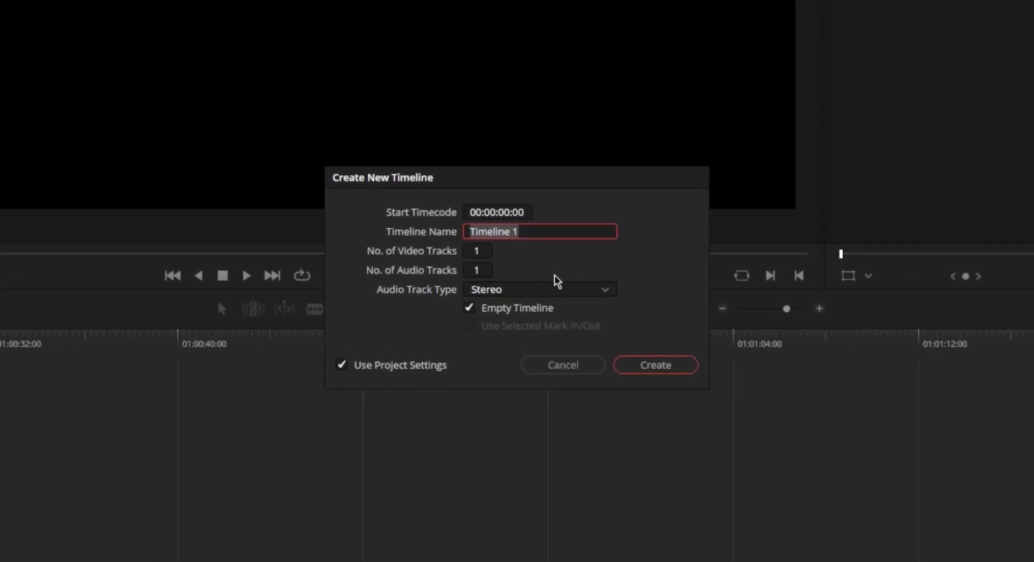
left_click(663, 370)
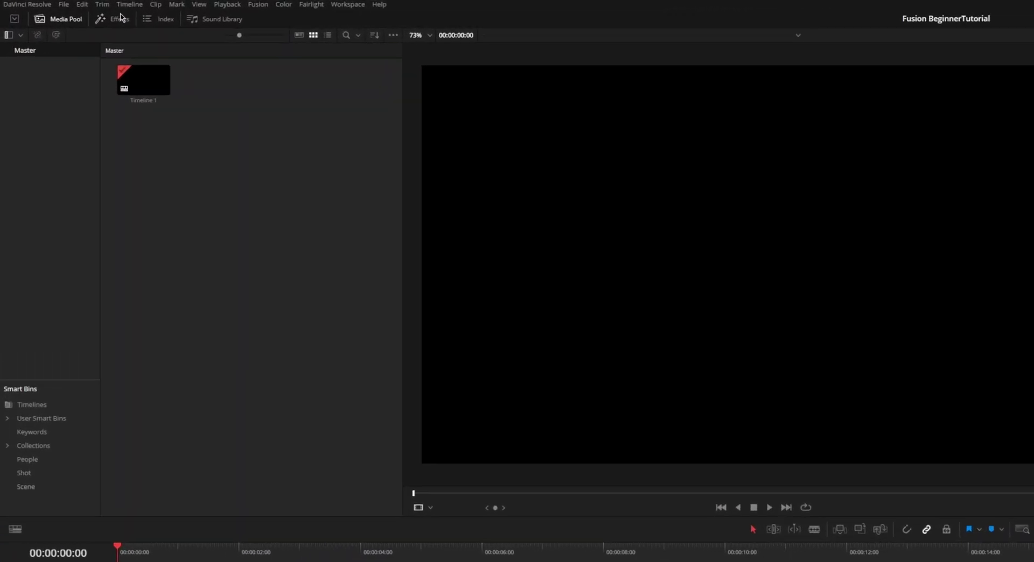
left_click(61, 10)
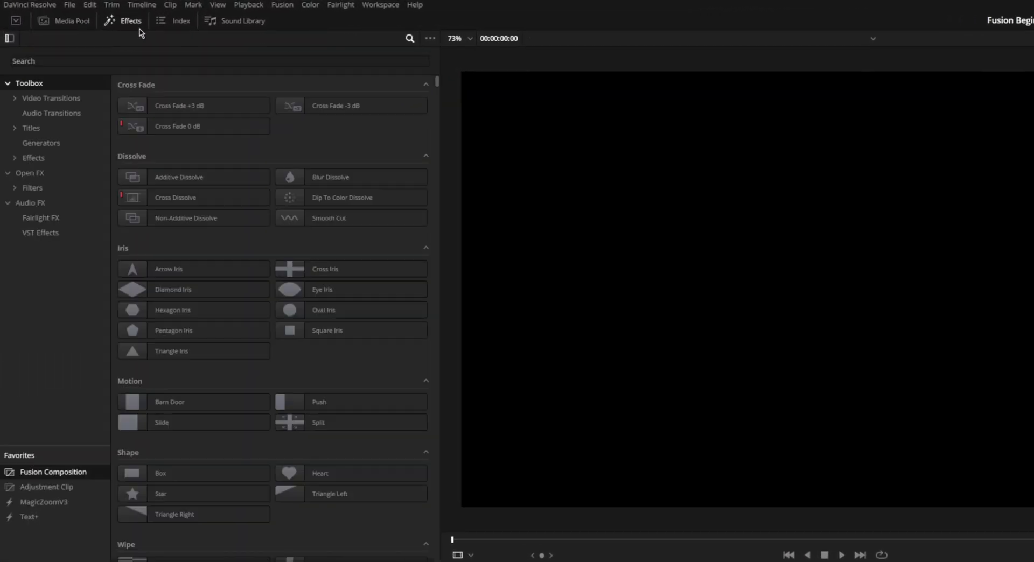
left_click_drag(70, 470, 74, 385)
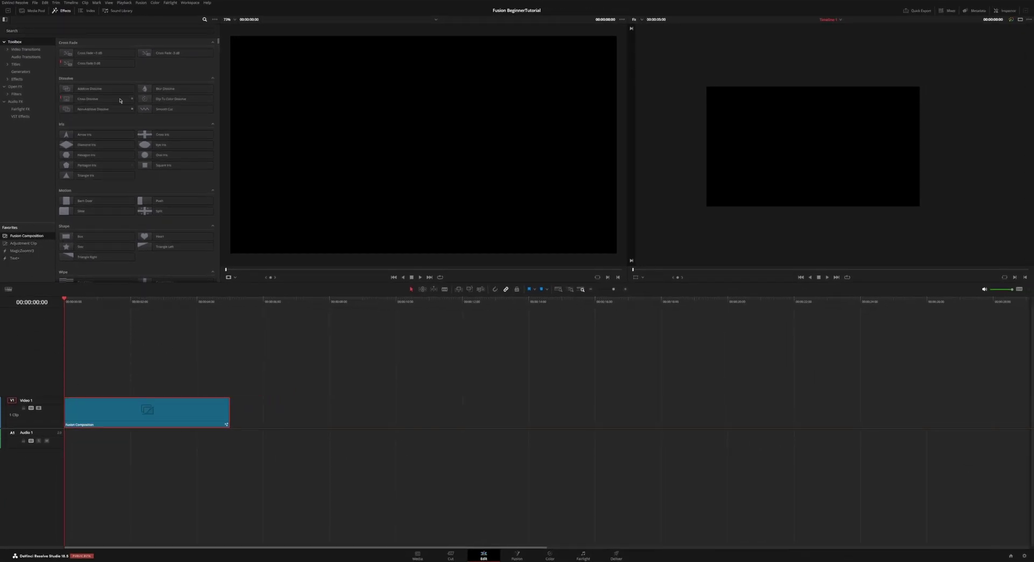
Search the effects for "fus", then remove Fusion Composition from the favorites and add it back
left_click(64, 33)
type("fus")
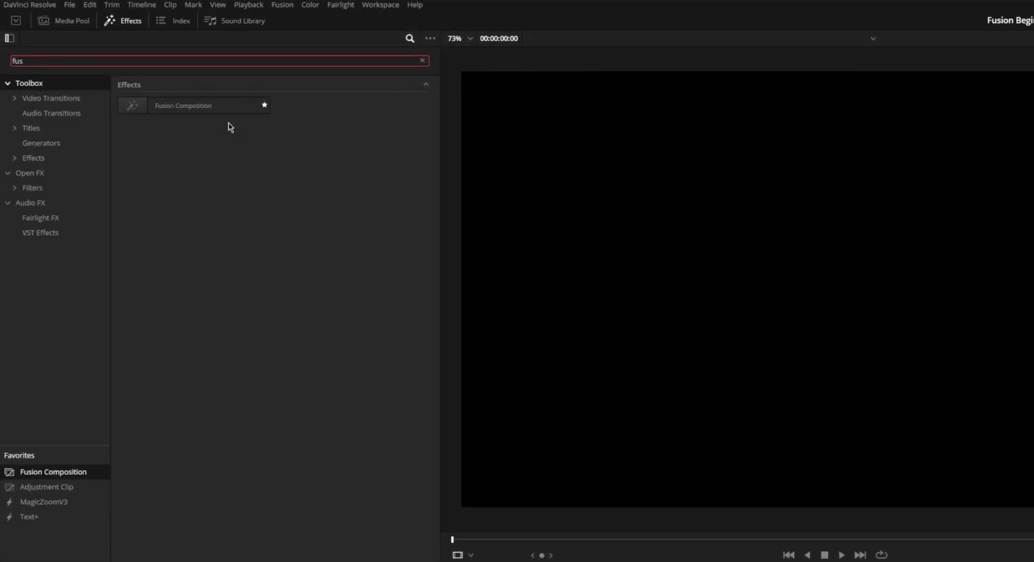
left_click(33, 158)
left_click(264, 111)
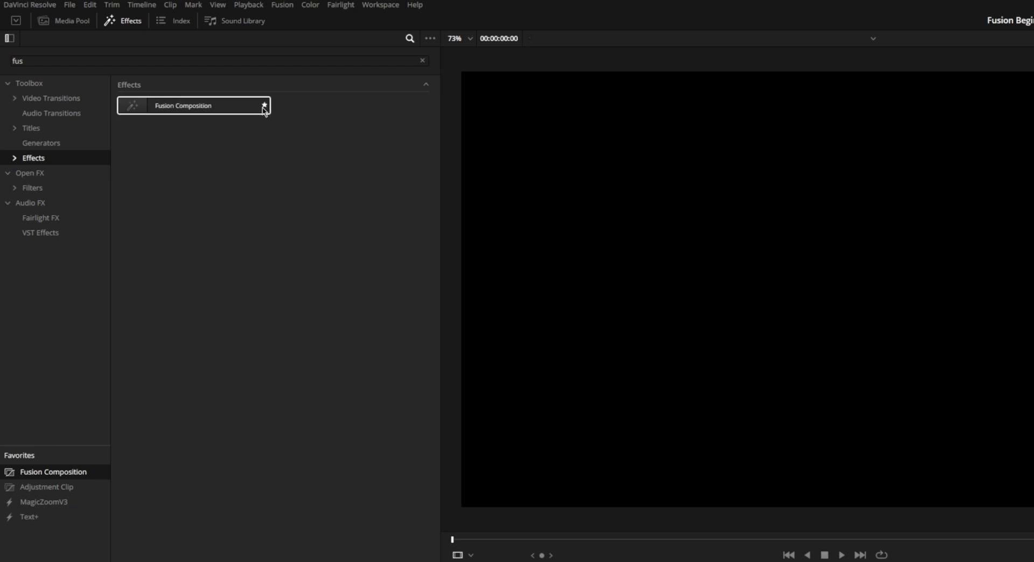
left_click(264, 111)
left_click(264, 107)
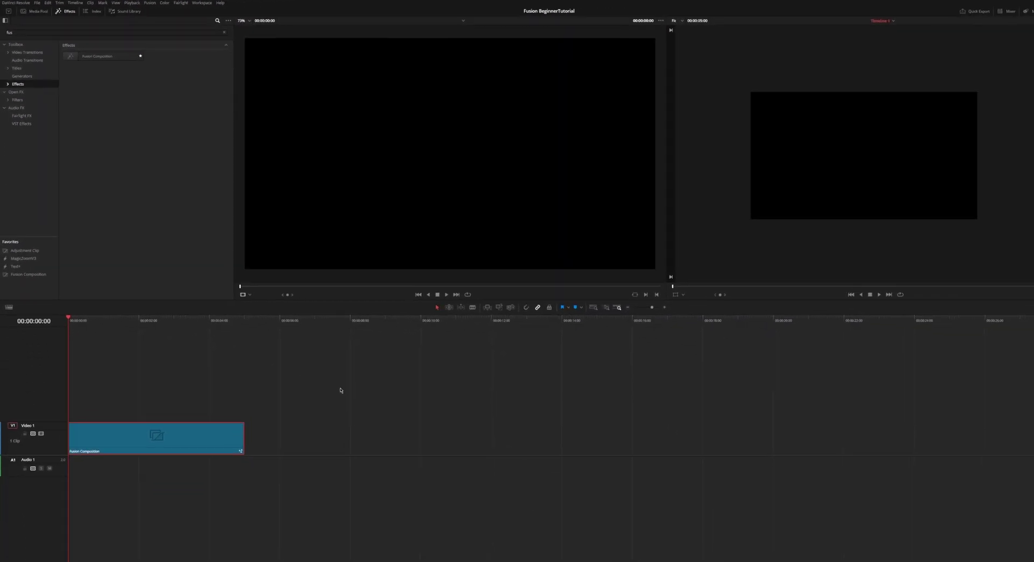
Move the playhead to 00:00:03:08 over the Fusion Composition clip and open it on the Fusion page
left_click(76, 301)
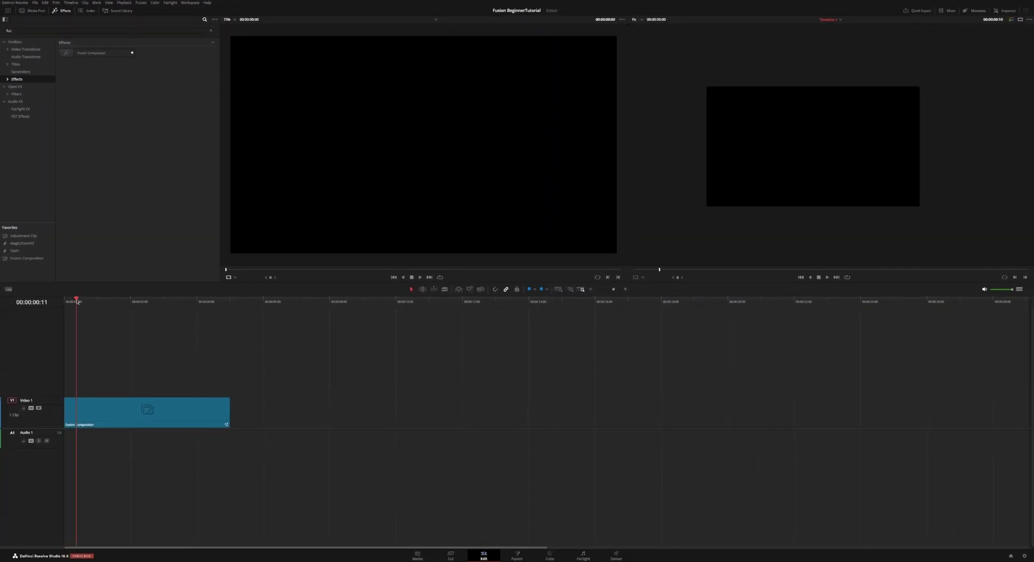
left_click_drag(77, 302, 172, 317)
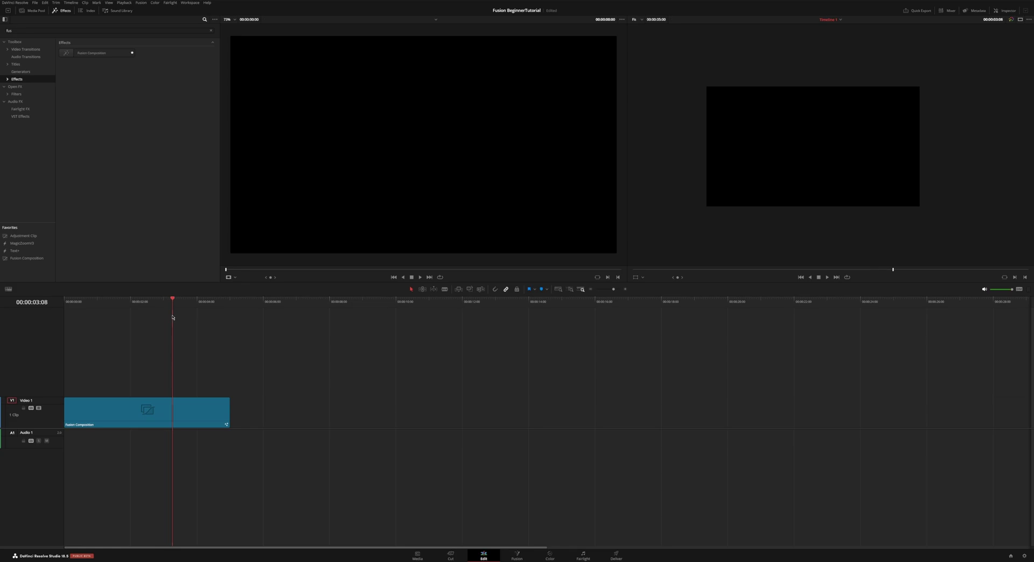
left_click(526, 555)
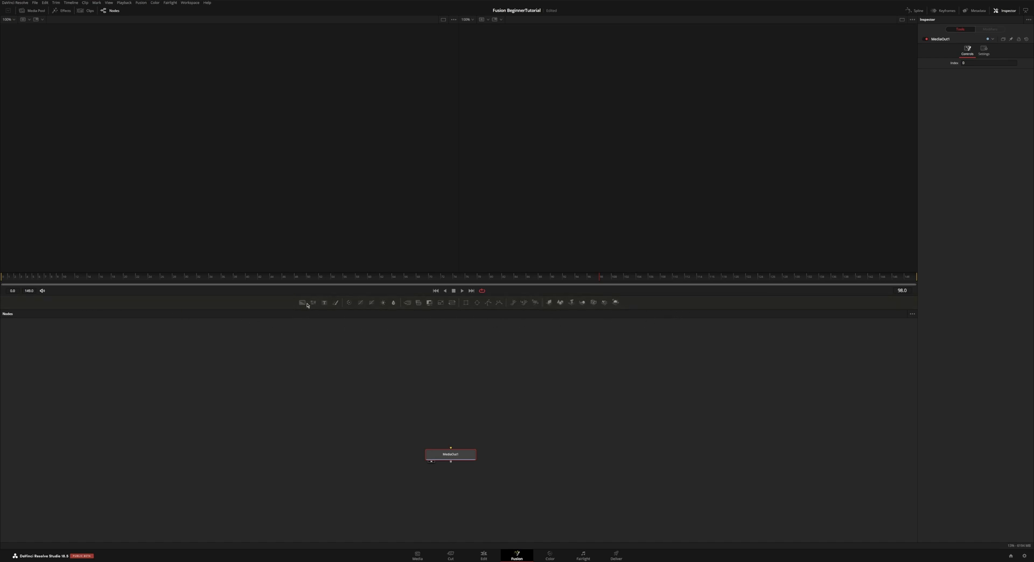
left_click_drag(301, 305, 408, 135)
left_click_drag(993, 69, 988, 84)
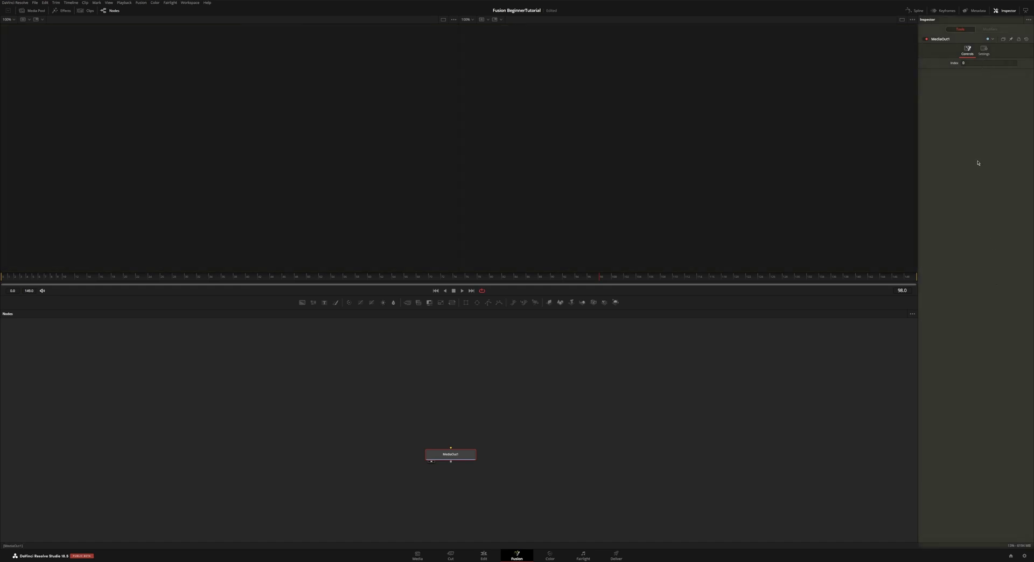
left_click_drag(978, 163, 978, 163)
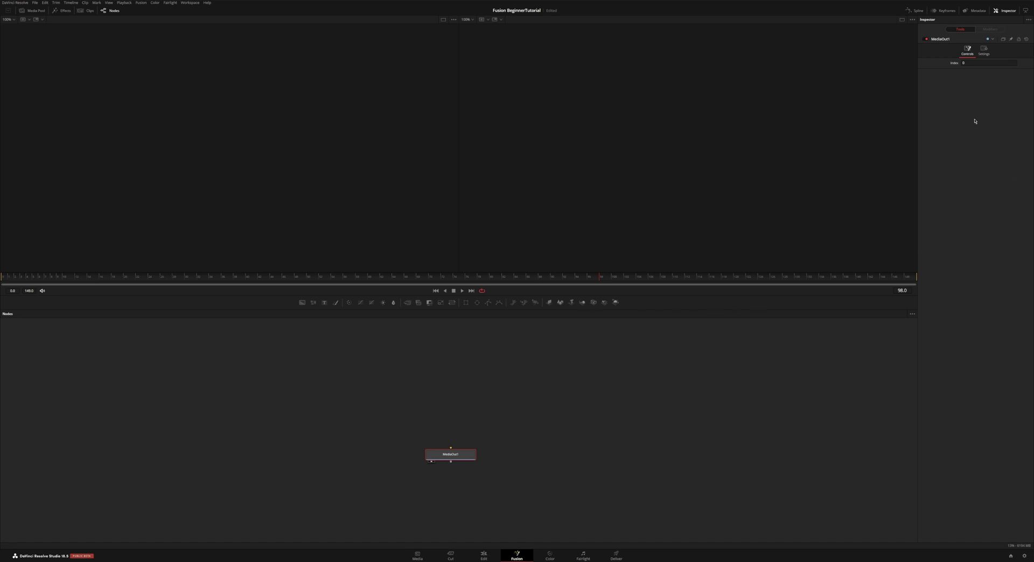
Display the Spline, Metadata and Keyframes panels in turn, and hide all three again
left_click(915, 10)
left_click(981, 13)
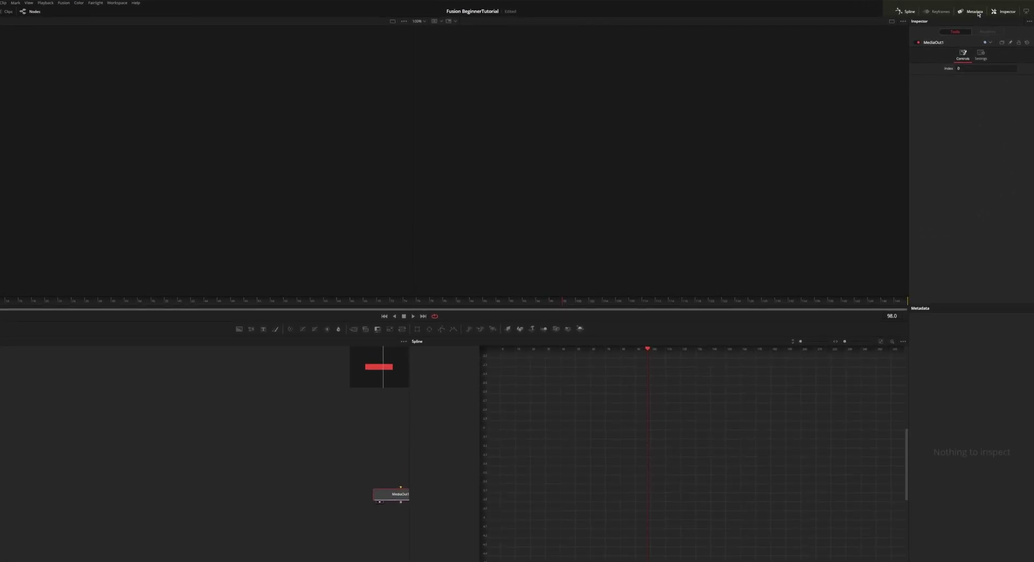
left_click(940, 12)
left_click(908, 13)
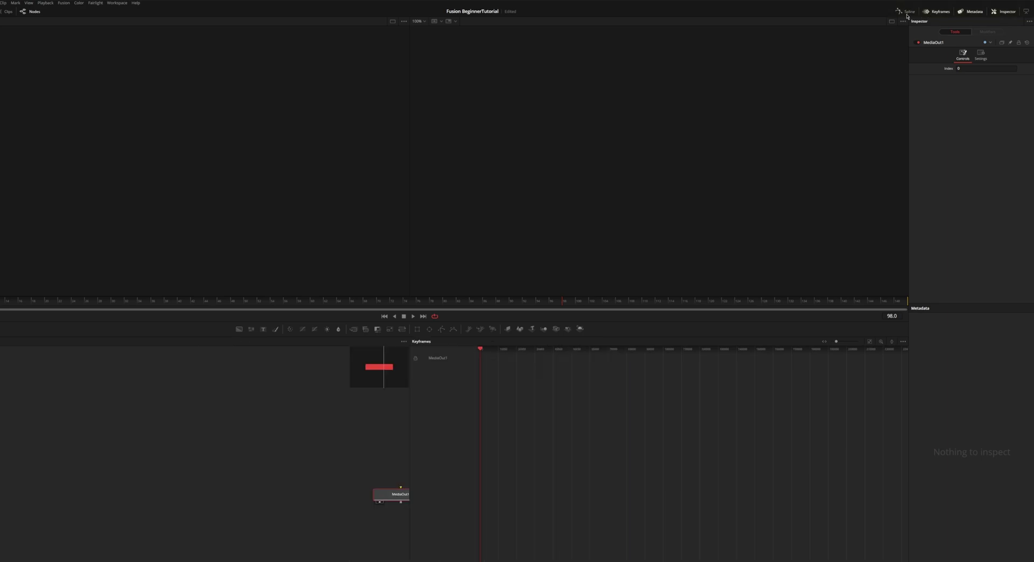
left_click(940, 11)
left_click(974, 11)
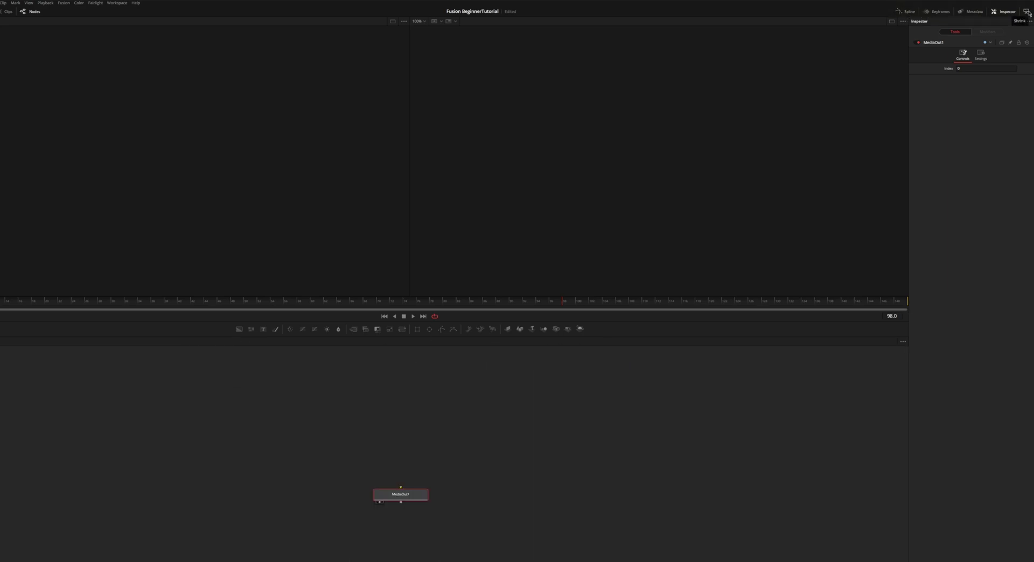
Shrink the Inspector to half height and reduce the viewers' height to enlarge the node editor
left_click(1027, 12)
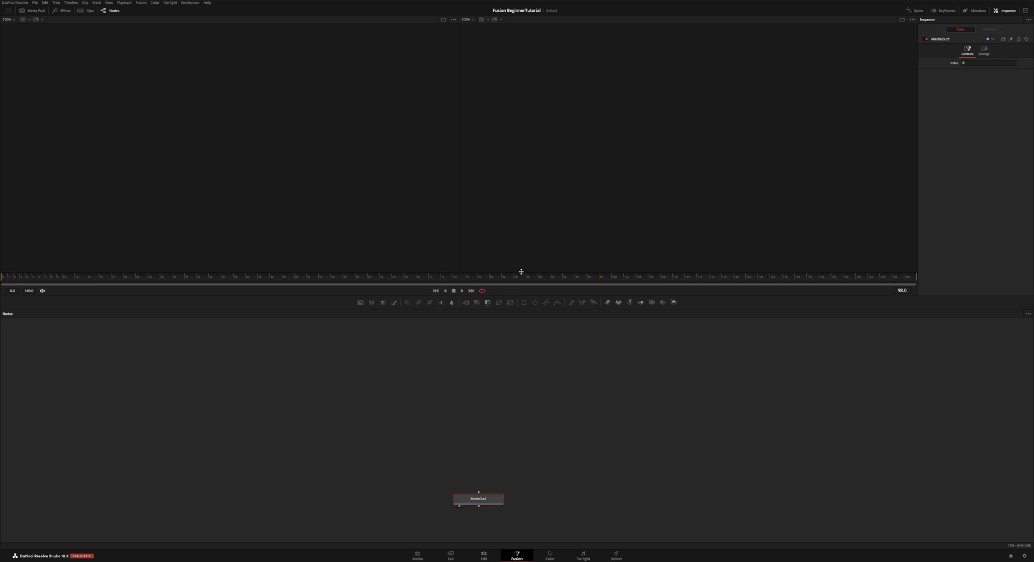
left_click_drag(521, 272, 524, 247)
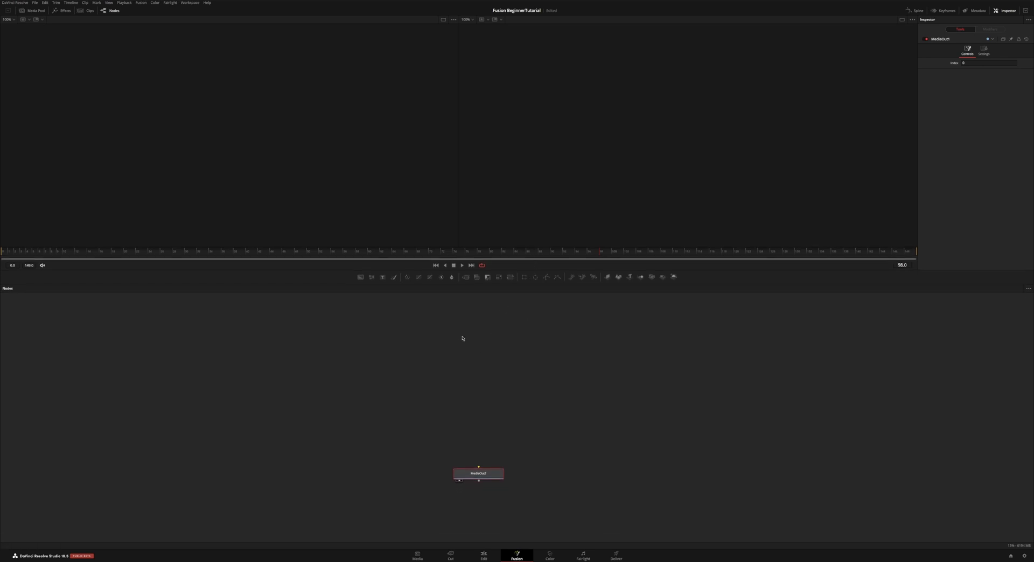
Add separate, unconnected Background, Text, Merge and Blur nodes in a row above the MediaOut node
left_click_drag(361, 277, 406, 342)
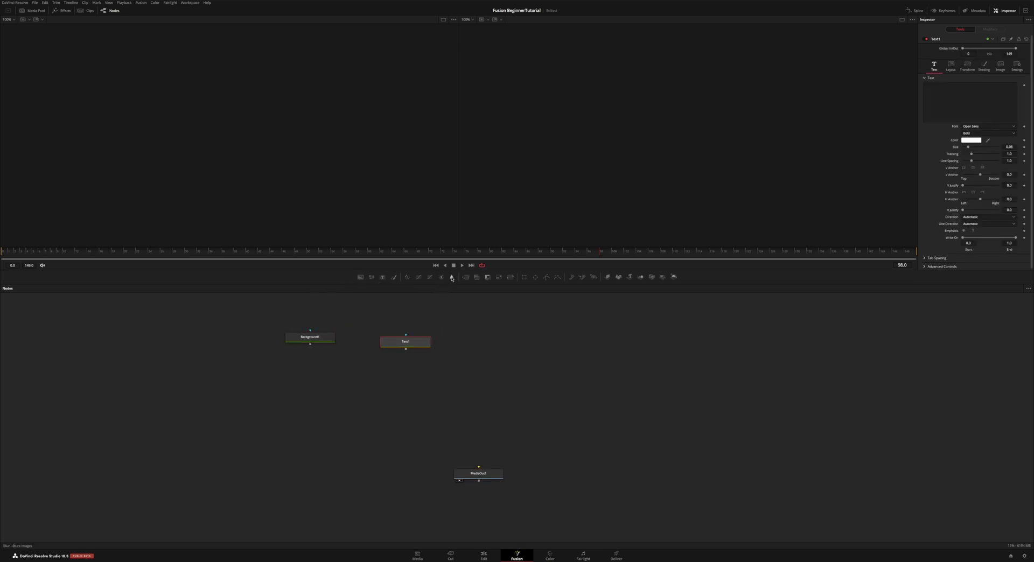
left_click_drag(452, 276, 464, 342)
left_click_drag(516, 346, 556, 340)
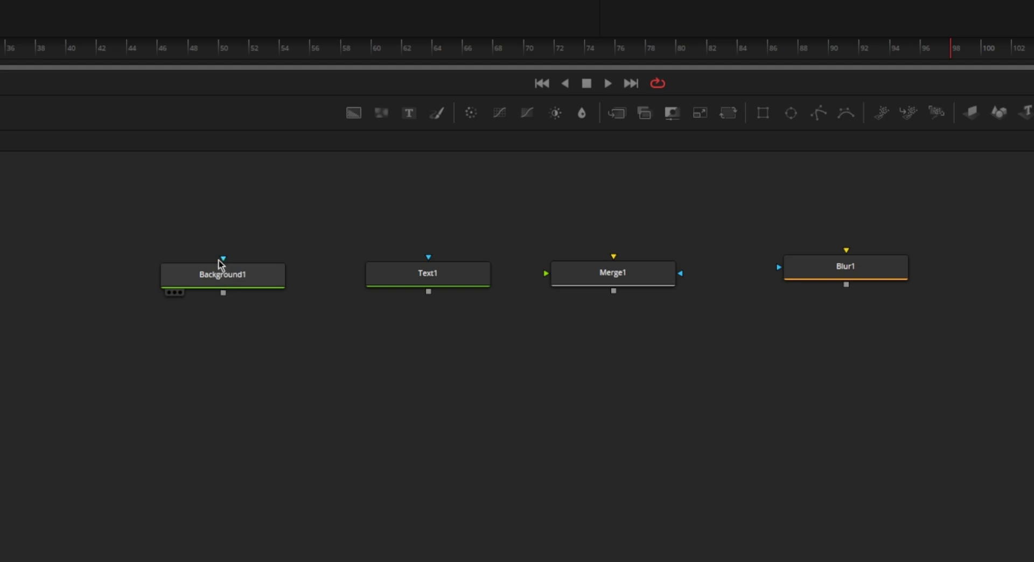
Pull trial connection lines from the inputs and outputs of the Background, Text, Merge and Blur nodes without connecting them
left_click_drag(224, 294, 409, 334)
left_click_drag(428, 291, 409, 323)
left_click_drag(614, 291, 485, 353)
left_click_drag(224, 258, 266, 248)
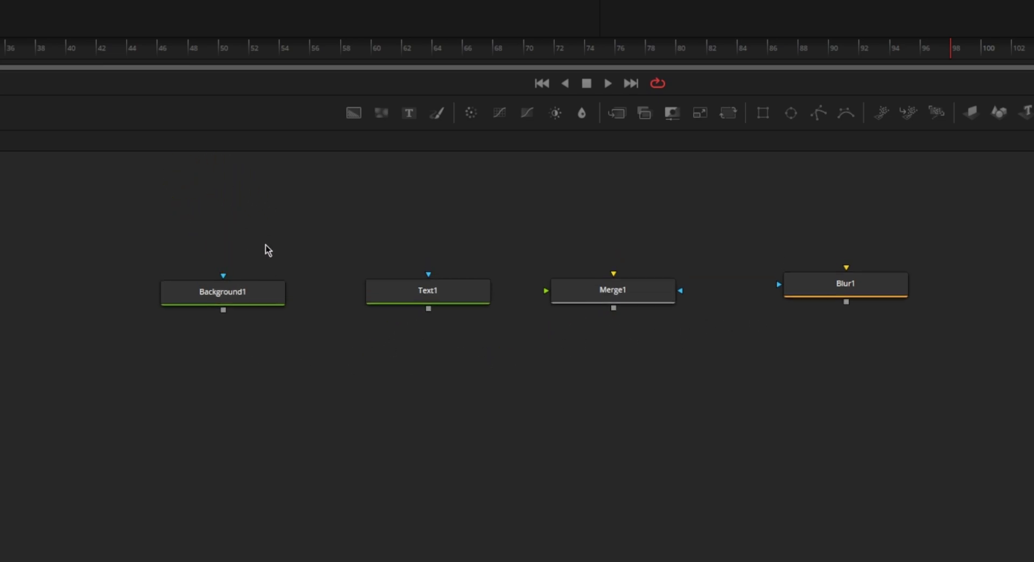
left_click_drag(622, 298, 620, 186)
left_click_drag(555, 311, 415, 228)
left_click_drag(846, 268, 857, 210)
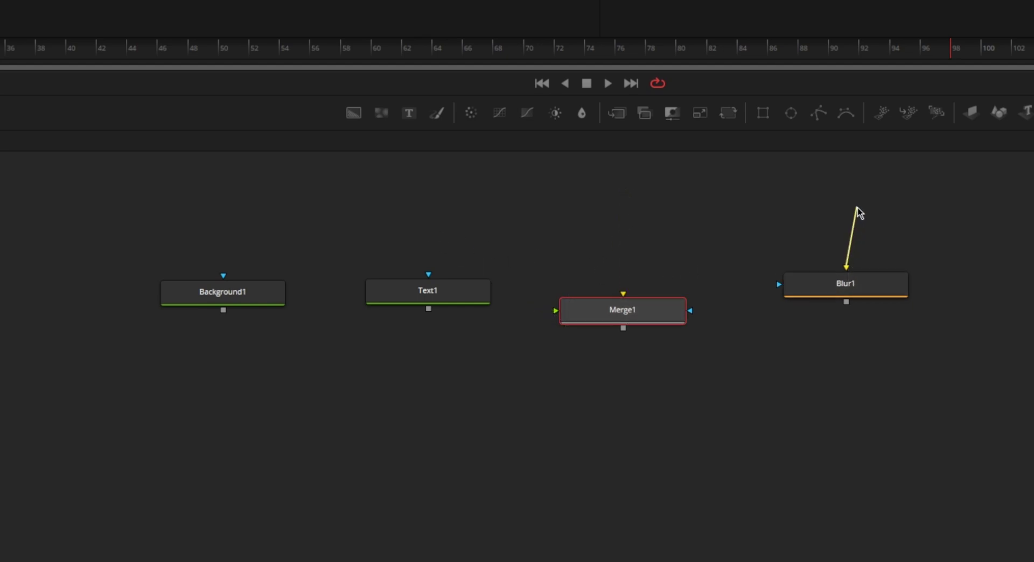
left_click_drag(831, 253, 872, 184)
left_click_drag(781, 286, 670, 261)
left_click_drag(846, 302, 854, 451)
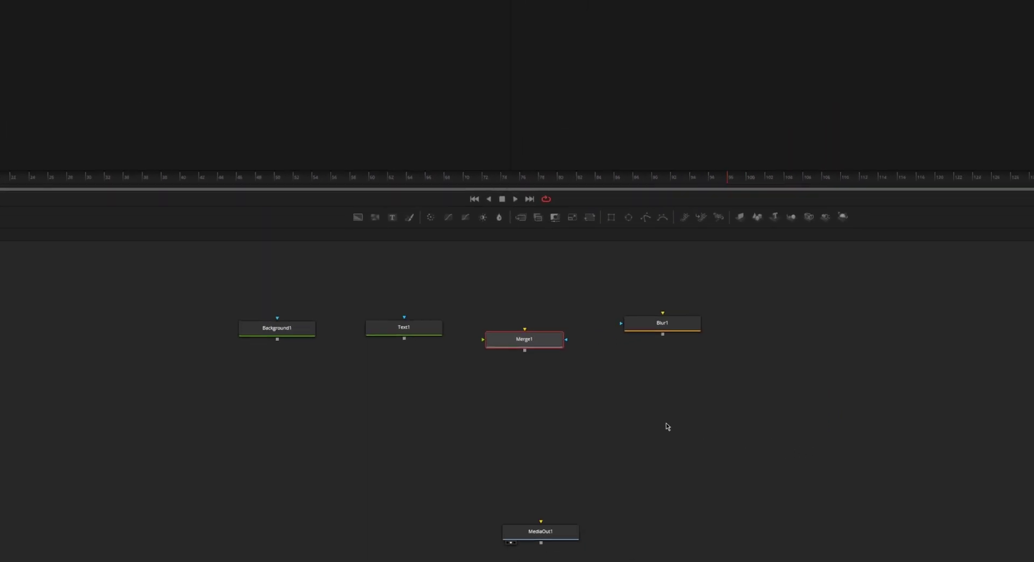
Show the Background node in both viewers and reposition it slightly in the node editor
left_click(273, 329)
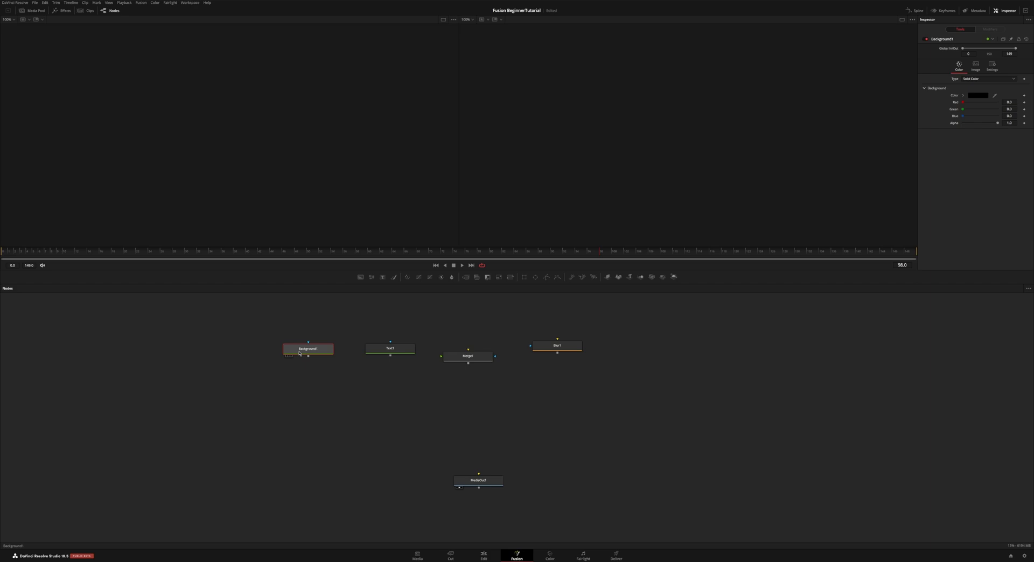
left_click_drag(300, 353, 317, 365)
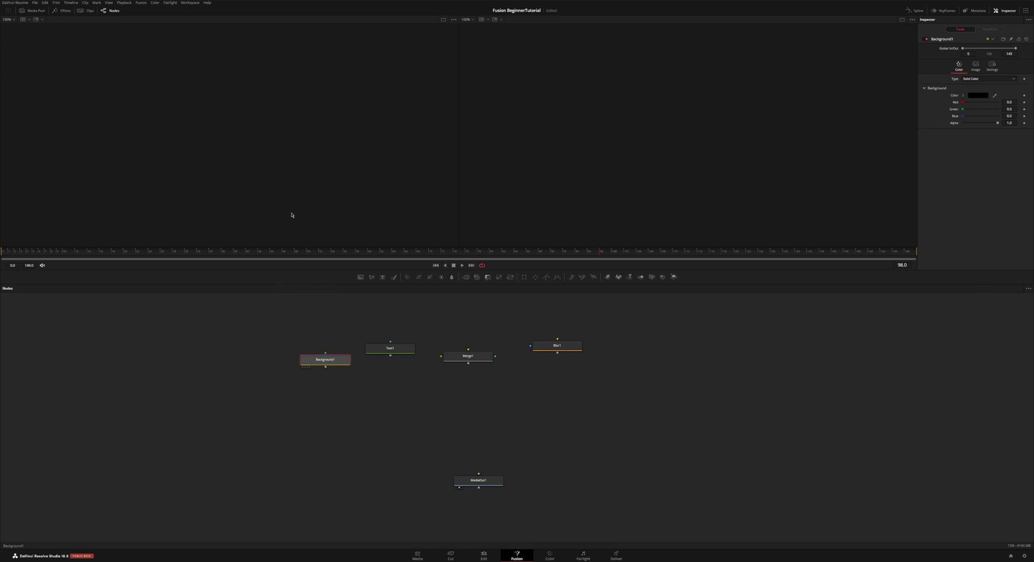
left_click_drag(271, 149, 271, 149)
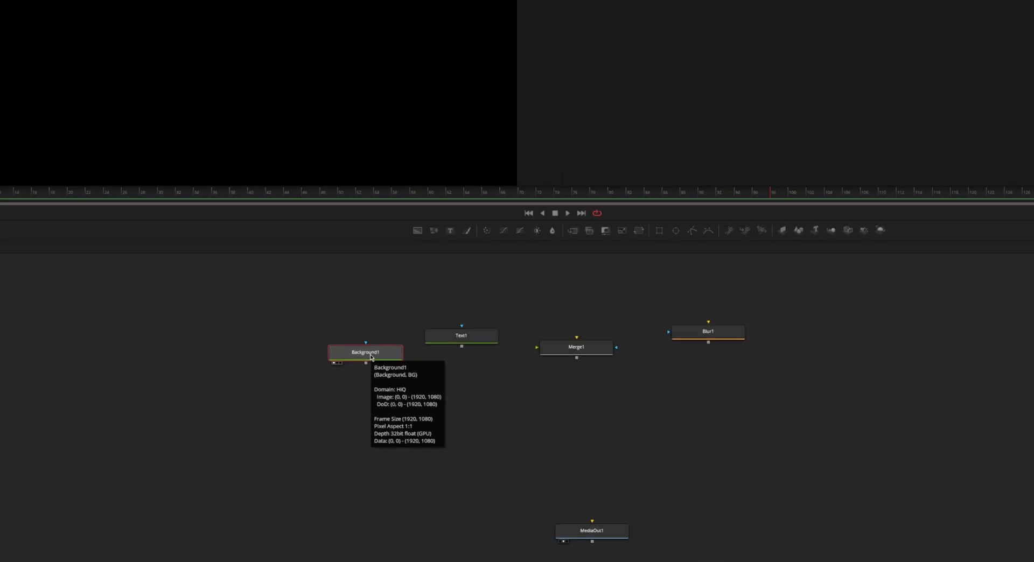
left_click_drag(606, 317, 588, 177)
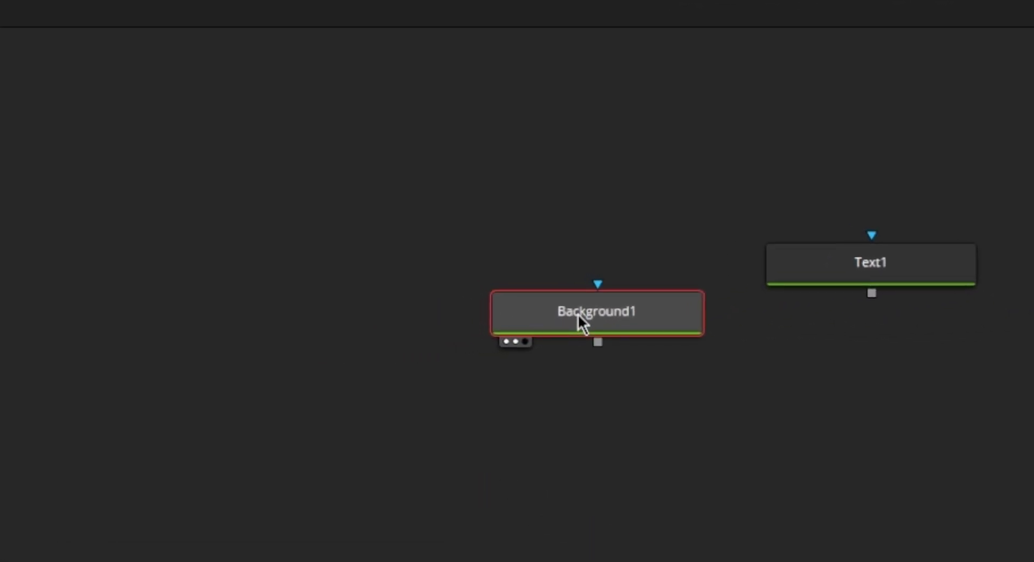
mouse_move(576, 327)
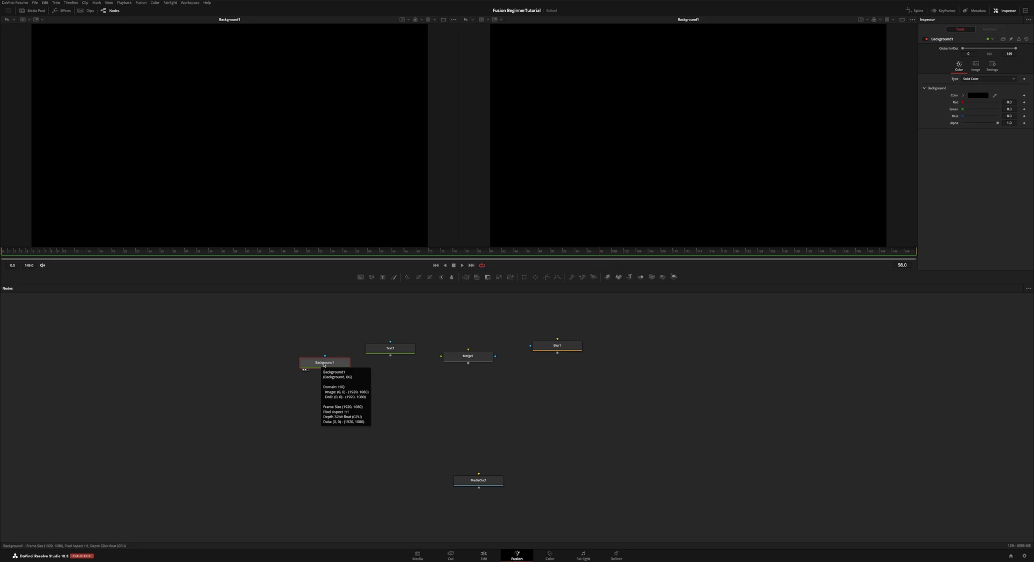
left_click_drag(324, 365, 315, 367)
Select the Text node and show it in both viewers
left_click(402, 353)
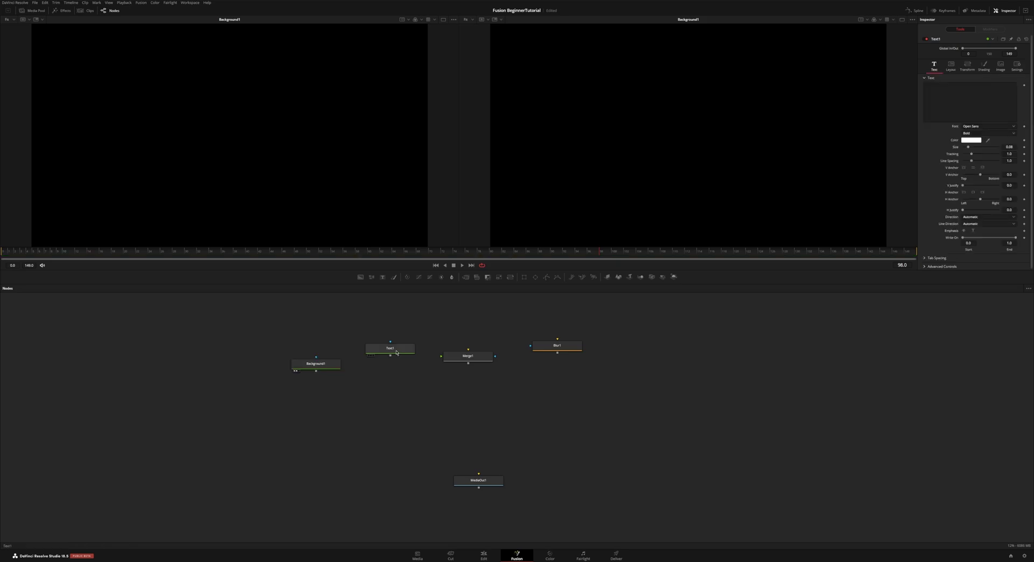
key("1")
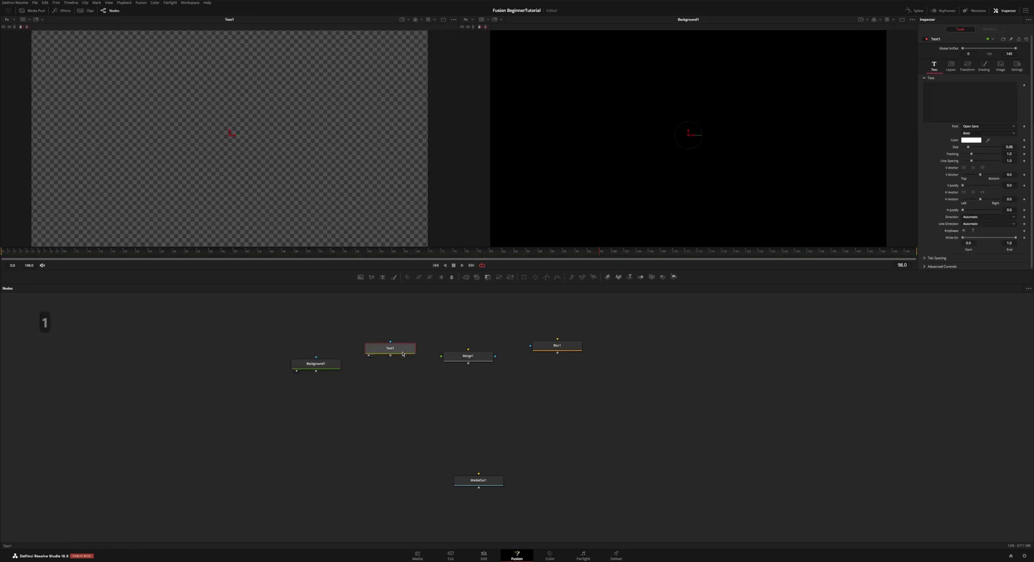
key("2")
key("1")
key("2")
key("1")
key("2")
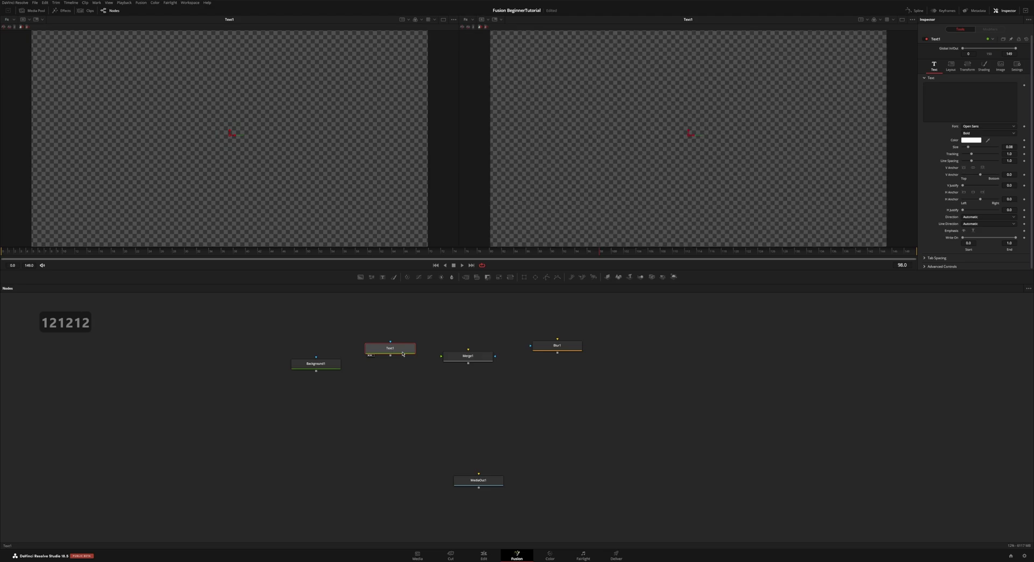
Toggle the Text node's display on and off in each viewer, then leave both viewers cleared
key("1")
key("2")
key("1")
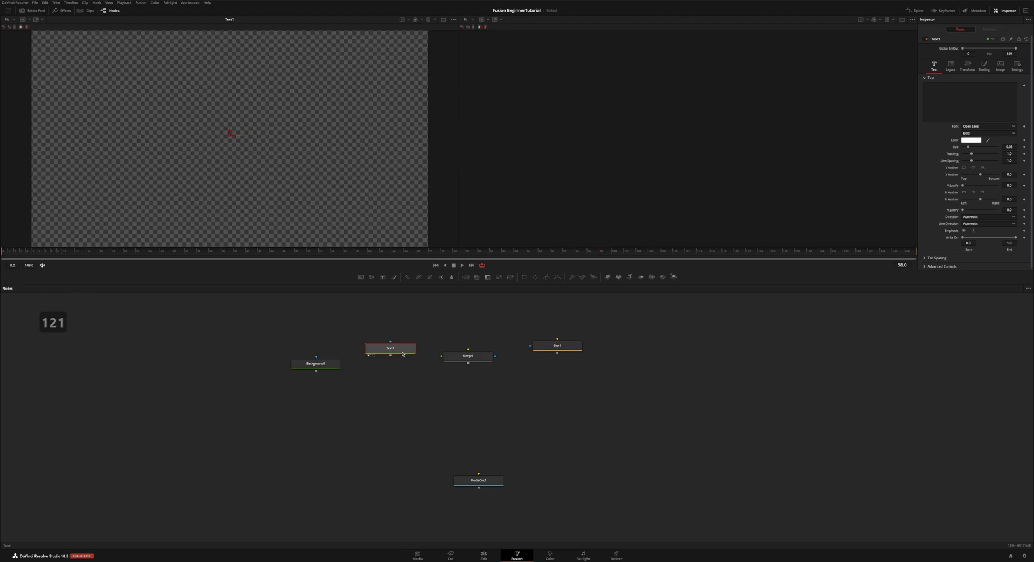
key("2")
key("1")
key("2")
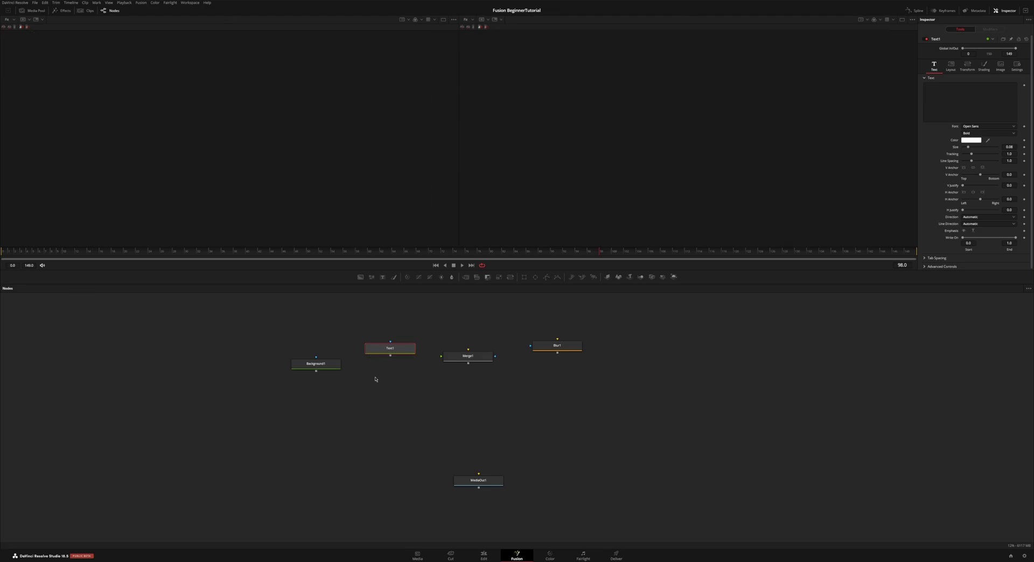
Set the Background node's solid color to pure green
left_click(330, 364)
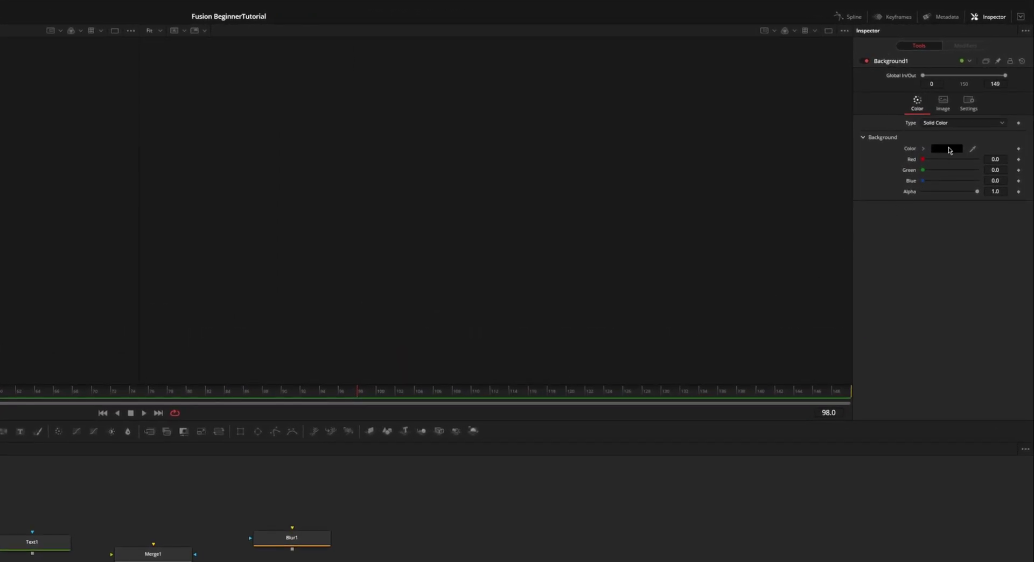
left_click(948, 149)
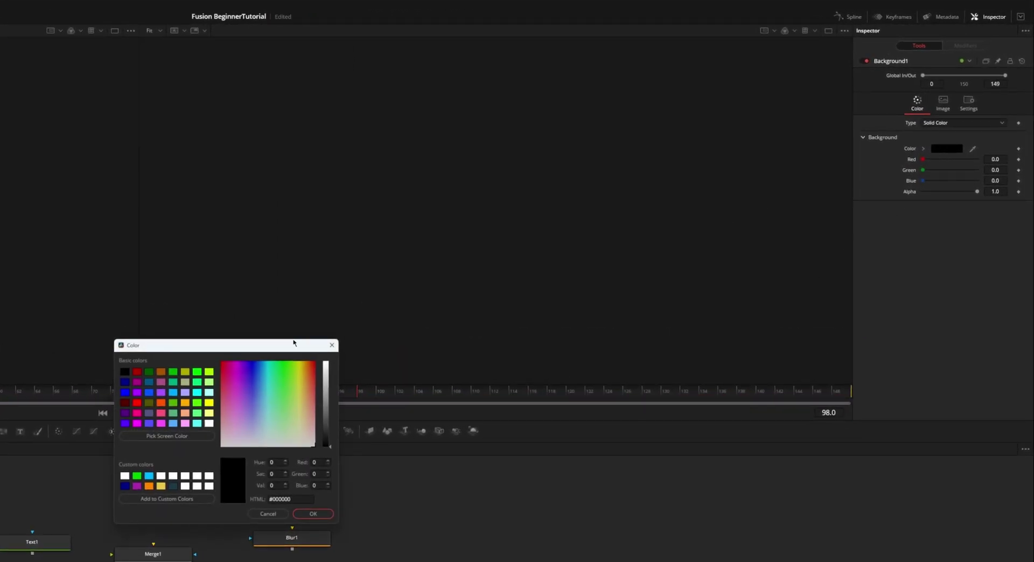
left_click(200, 375)
left_click(313, 513)
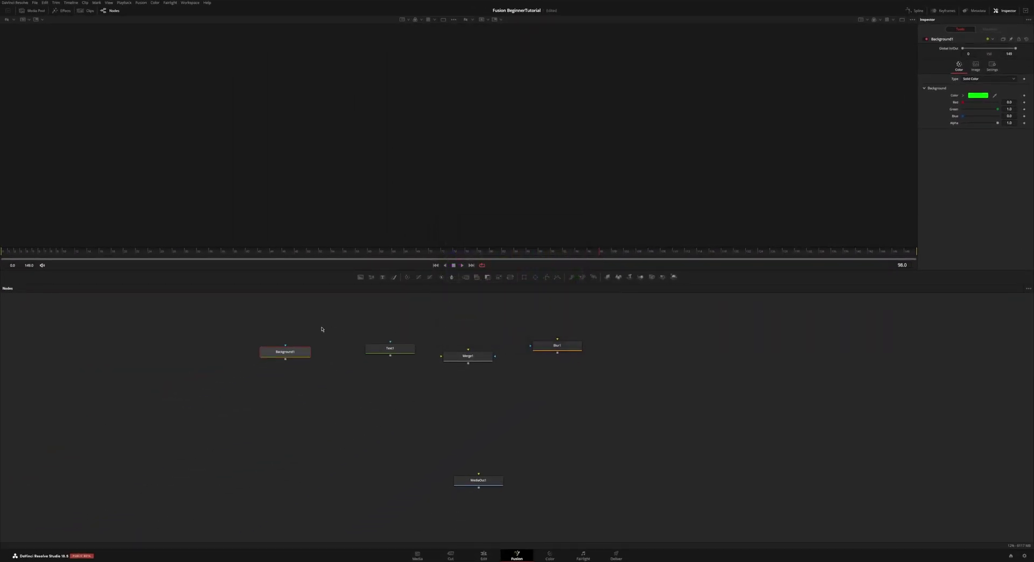
Show the green Background node in the first viewer and connect its output to the Merge node's yellow background input
left_click_drag(290, 353, 282, 341)
key("1")
scroll(282, 183, "down", 3)
left_click_drag(390, 349, 407, 320)
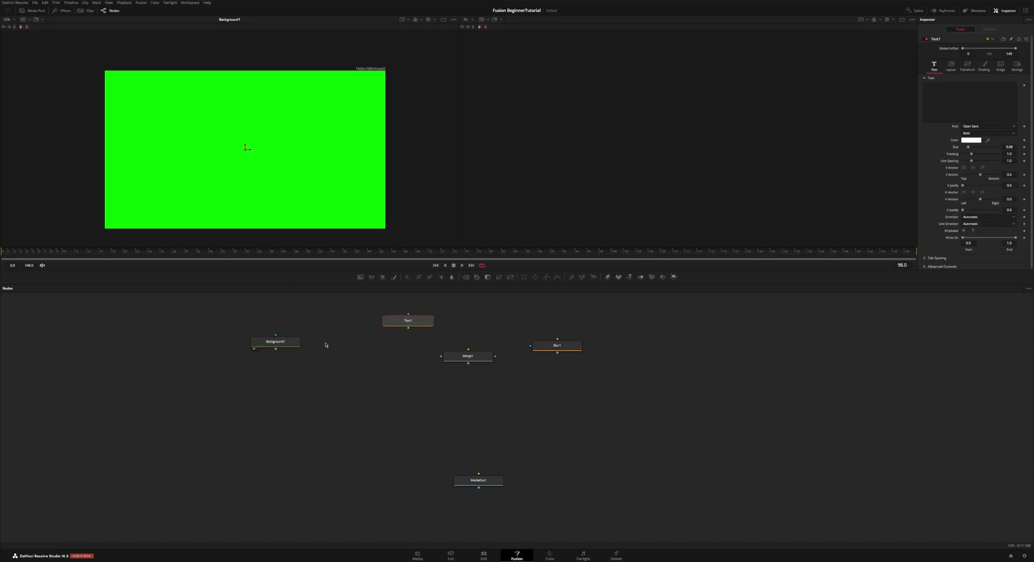
mouse_move(276, 350)
left_mouse_down()
mouse_move(473, 359)
mouse_move(442, 358)
left_mouse_up()
left_click(459, 359)
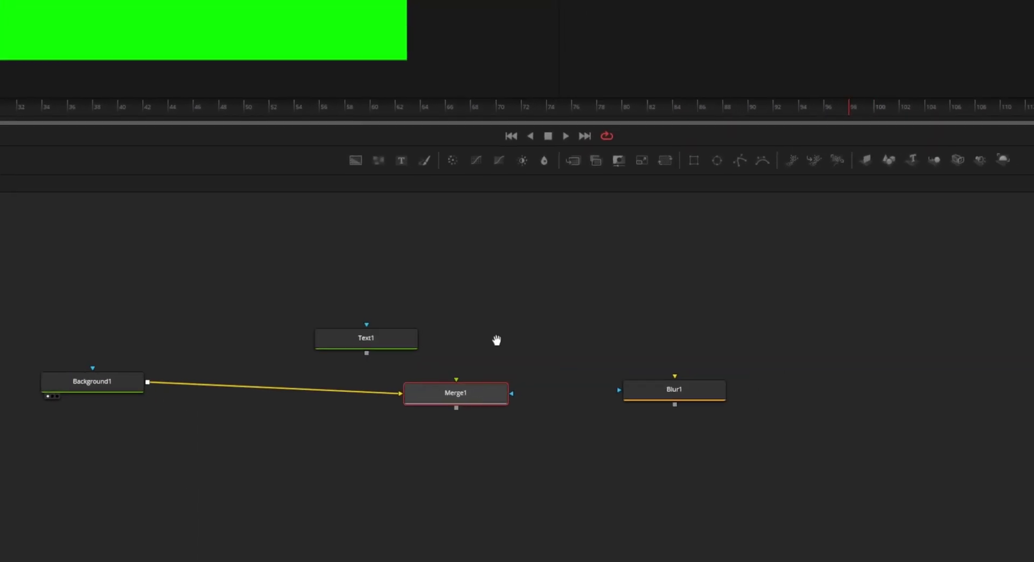
Enter "TEXT" in the Text node and connect its output to the Merge node's green foreground input
left_click(366, 338)
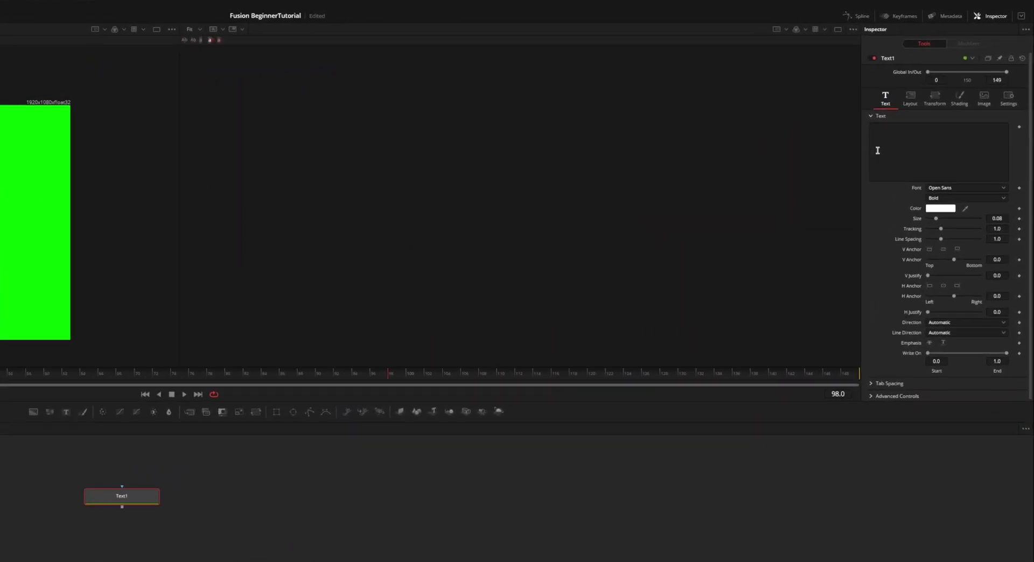
left_click(877, 150)
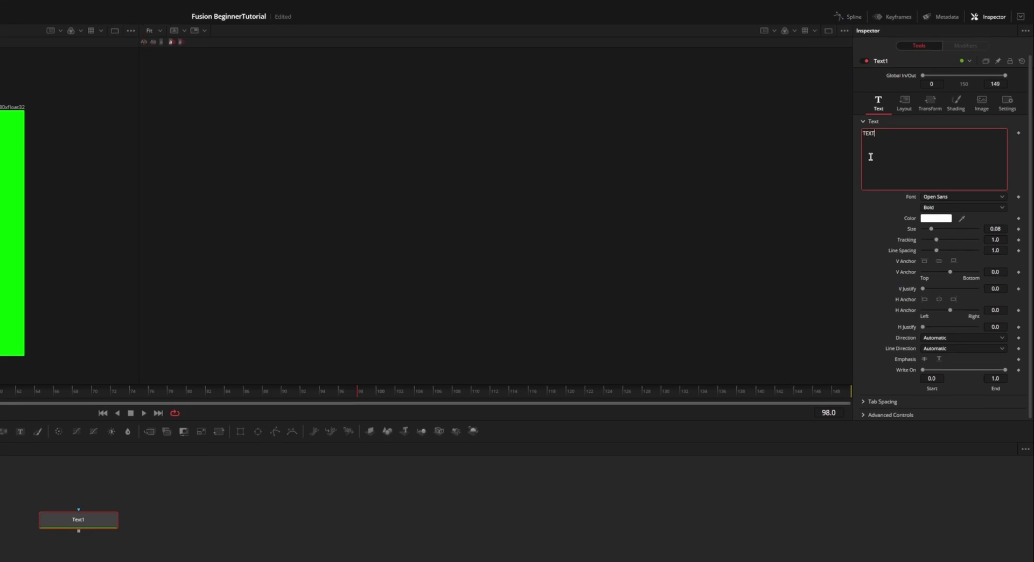
left_click_drag(420, 340, 410, 388)
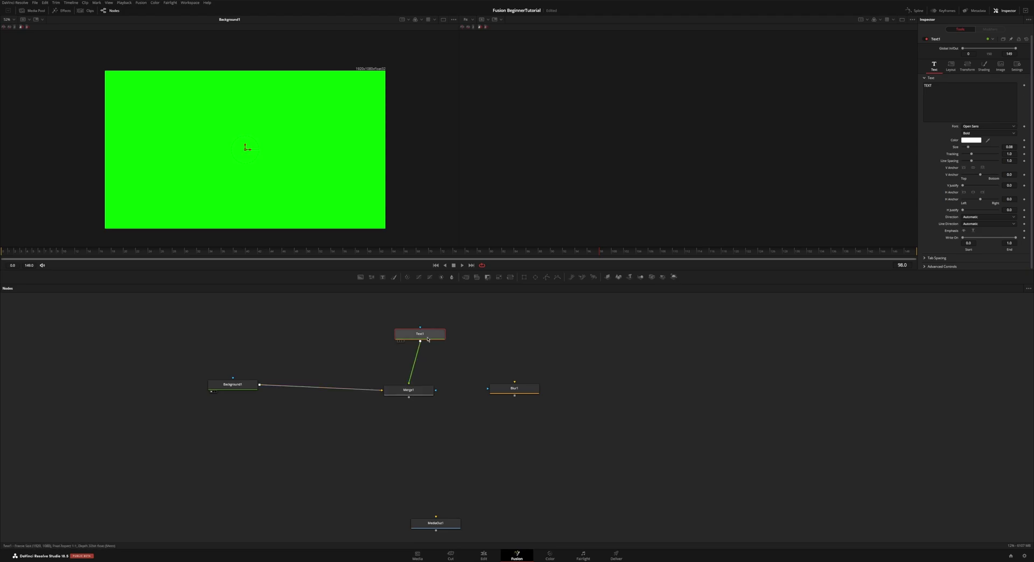
Align the Text and Background nodes with the Merge node and show the merged result in both viewers
left_click_drag(428, 339, 417, 337)
left_click_drag(238, 391, 264, 390)
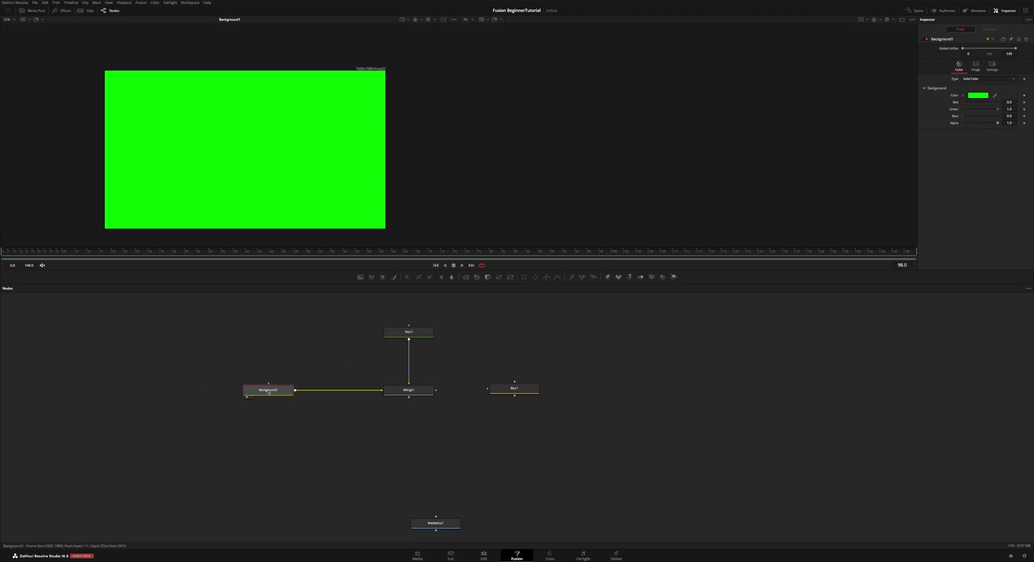
left_click(407, 393)
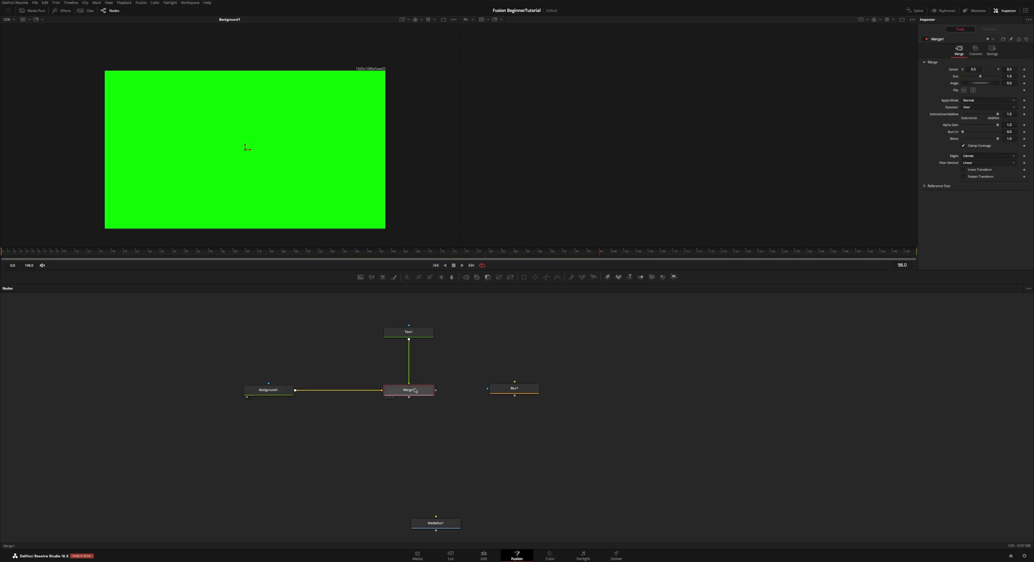
key("1")
key("2")
scroll(657, 175, "down", 3)
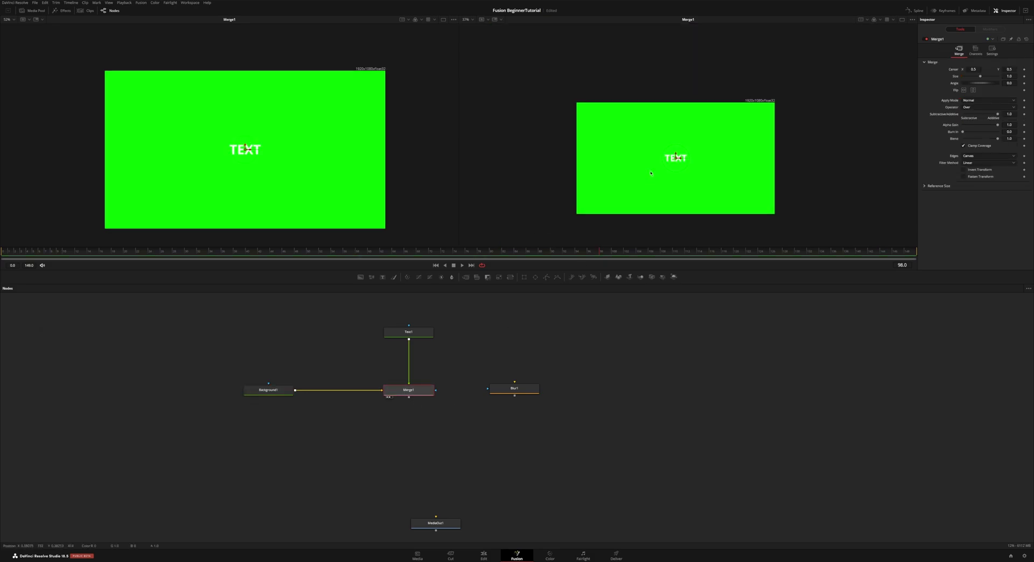
scroll(651, 173, "up", 3)
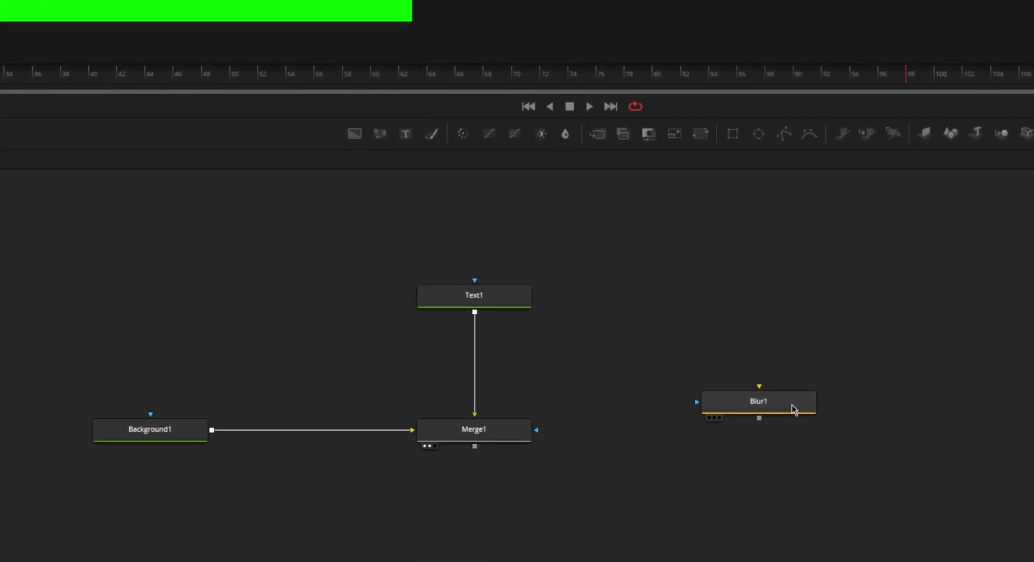
Insert the Blur node between the Text and Merge nodes and raise its blur size to about 5
left_click_drag(546, 379, 414, 361)
mouse_move(498, 360)
left_mouse_down()
mouse_move(480, 358)
mouse_move(516, 360)
left_mouse_up()
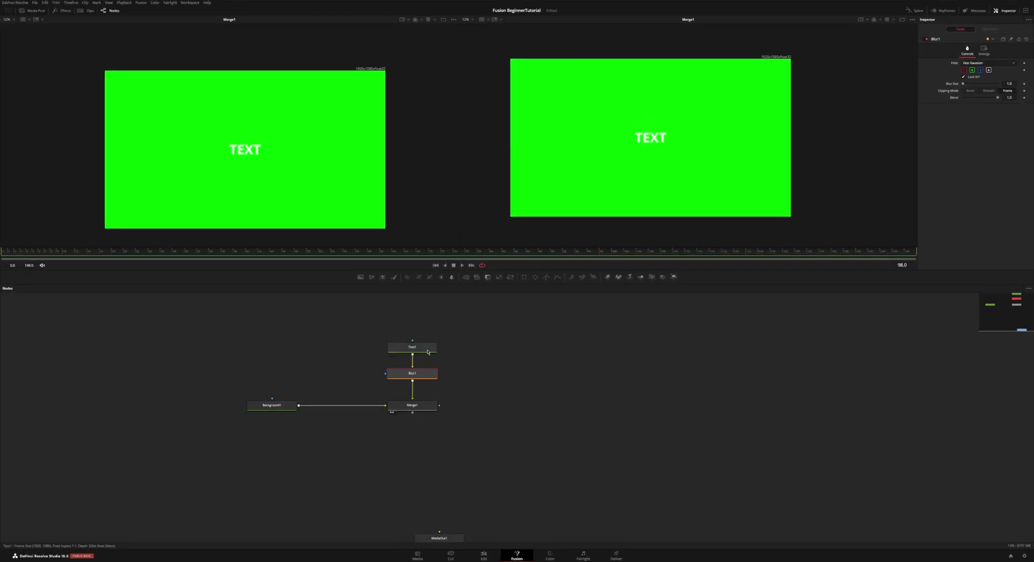
left_click(428, 352)
left_click(420, 373)
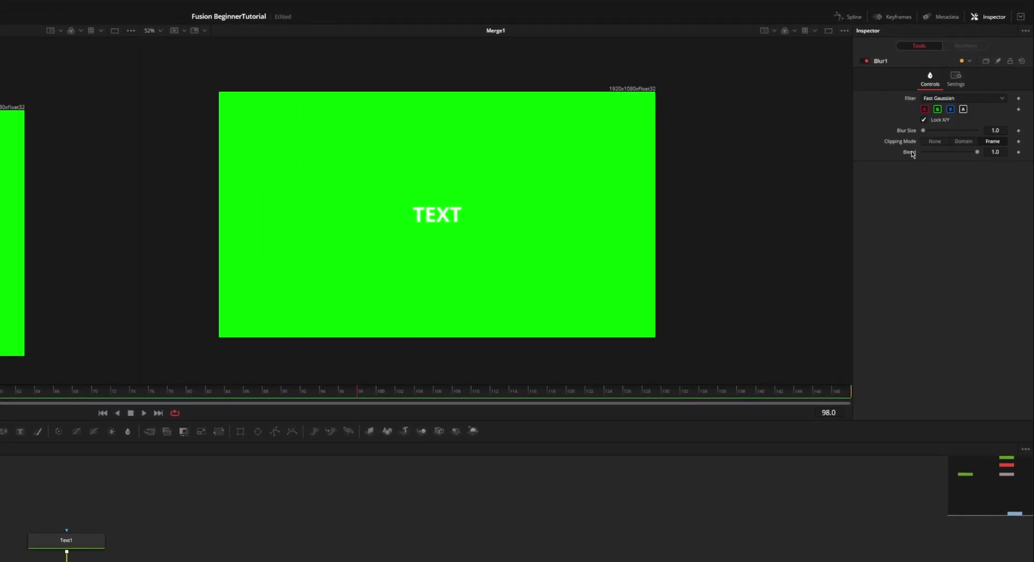
mouse_move(923, 130)
left_mouse_down()
mouse_move(935, 130)
mouse_move(926, 133)
left_mouse_up()
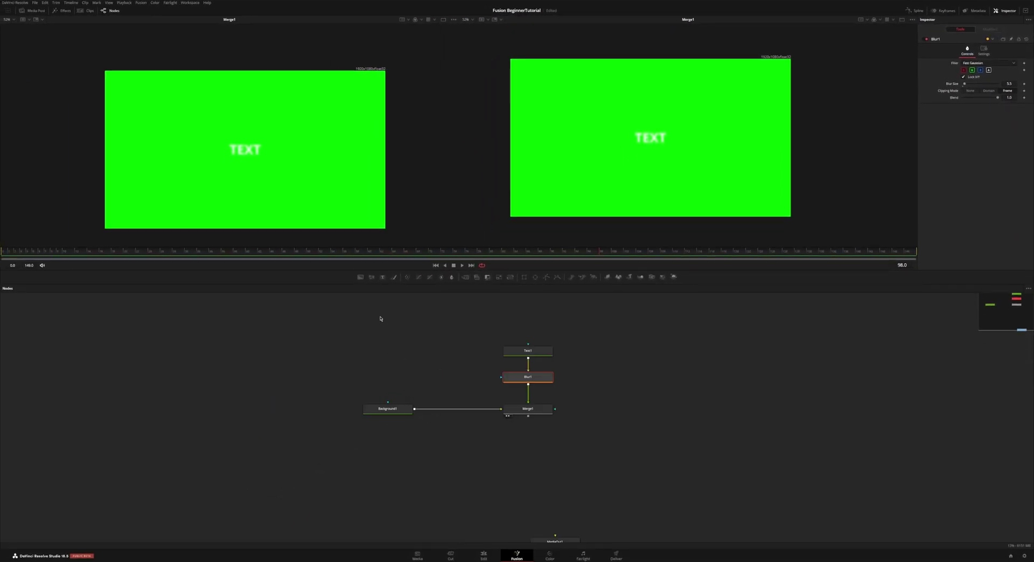
Add a second, unconnected Background node between the green Background and Text nodes and set its color to pure red
left_click_drag(360, 277, 439, 363)
left_click_drag(389, 411, 360, 411)
left_click(439, 363)
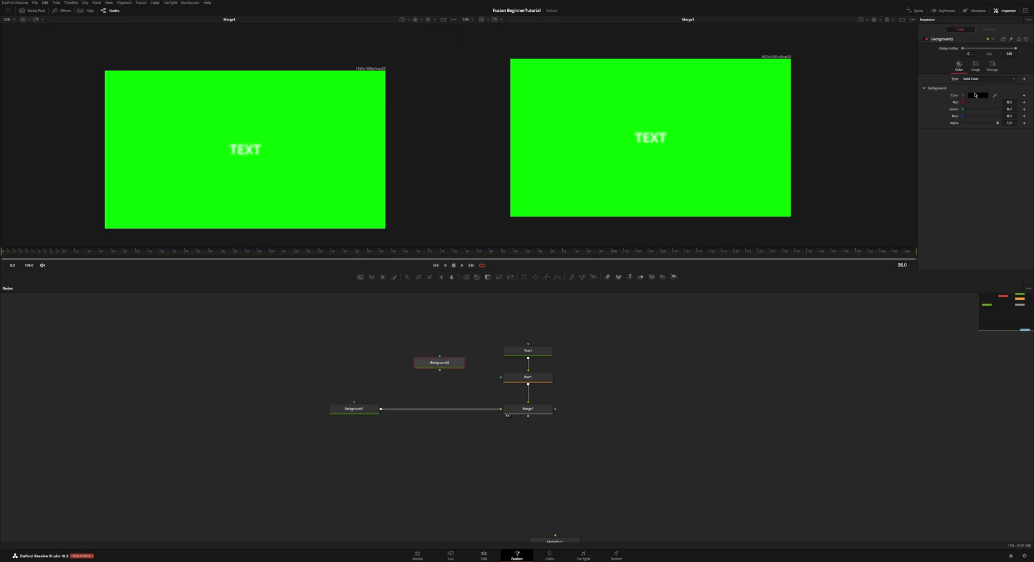
left_click(973, 95)
left_click(459, 259)
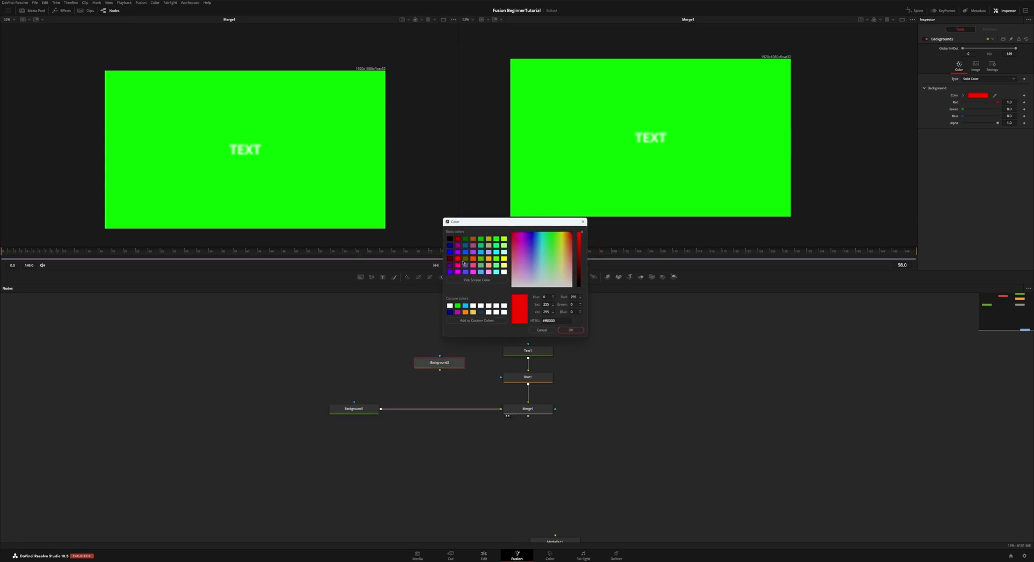
left_click(574, 331)
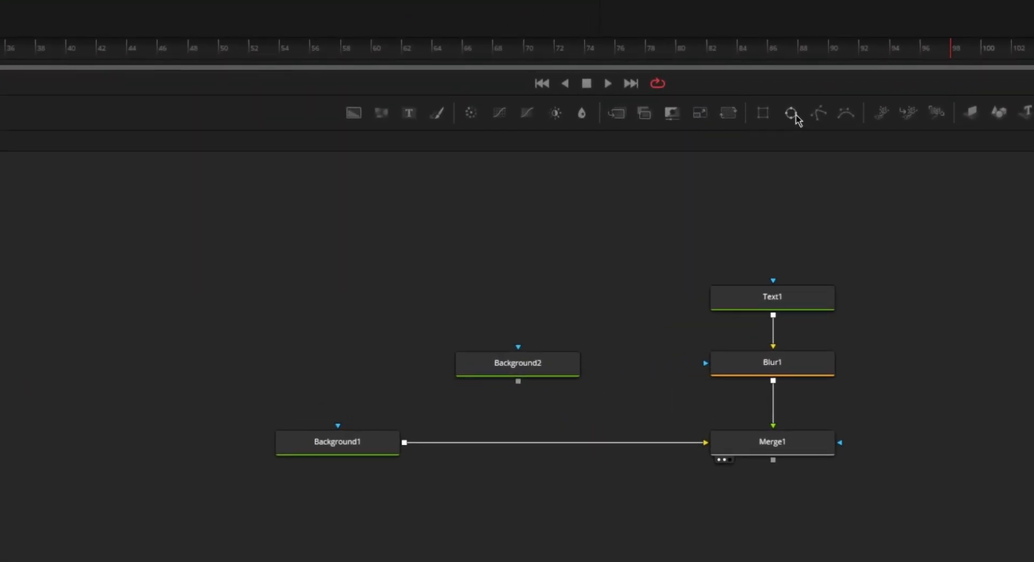
Attach an Ellipse mask node above the red Background node and show the masked result in the first viewer
left_click_drag(795, 116, 508, 366)
left_click(509, 377)
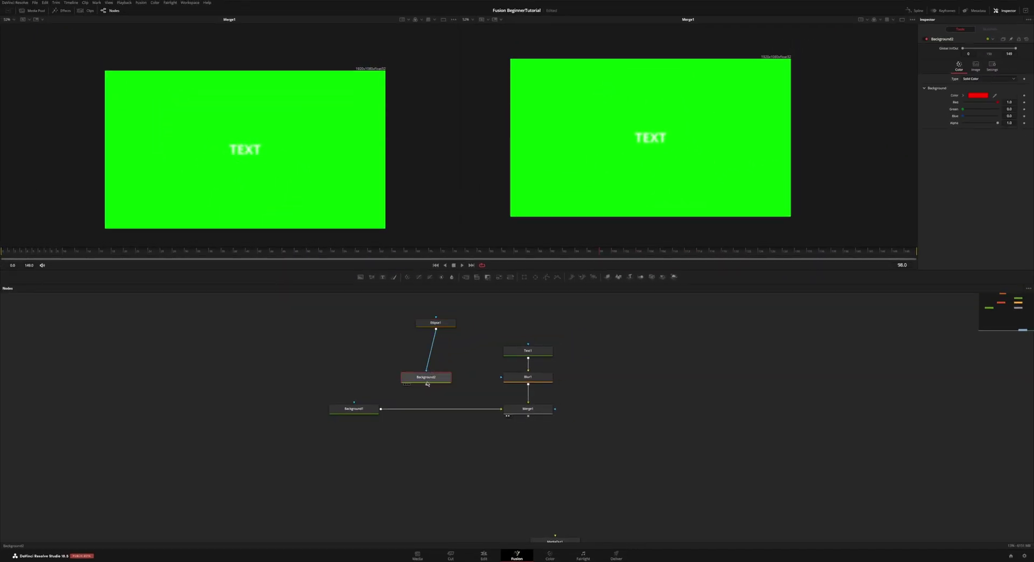
key("1")
left_click_drag(441, 325, 432, 334)
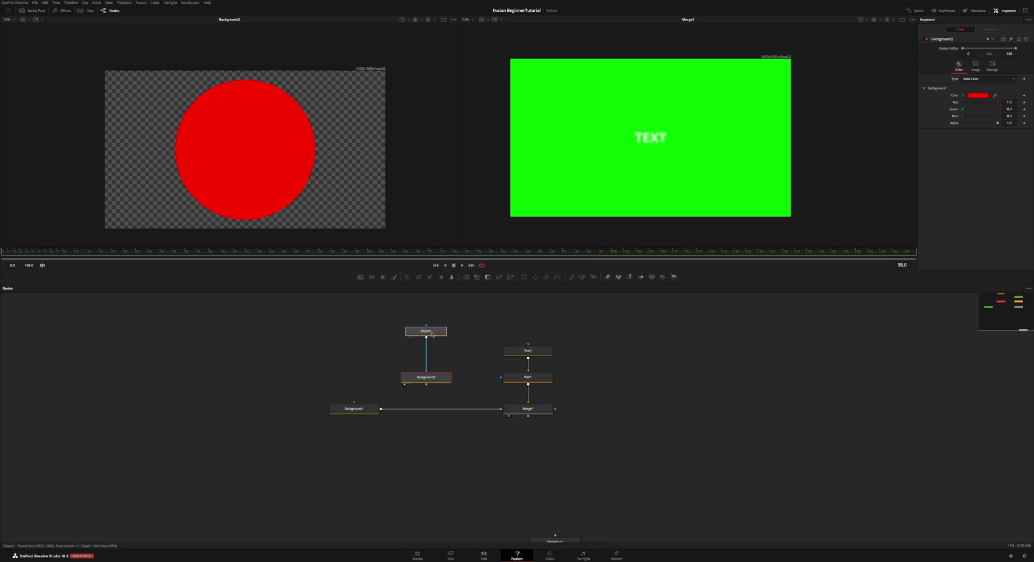
Shrink the ellipse mask to less than half its size and composite the red circle over the green Background with a new Merge node
left_click(432, 334)
left_click_drag(296, 200, 274, 164)
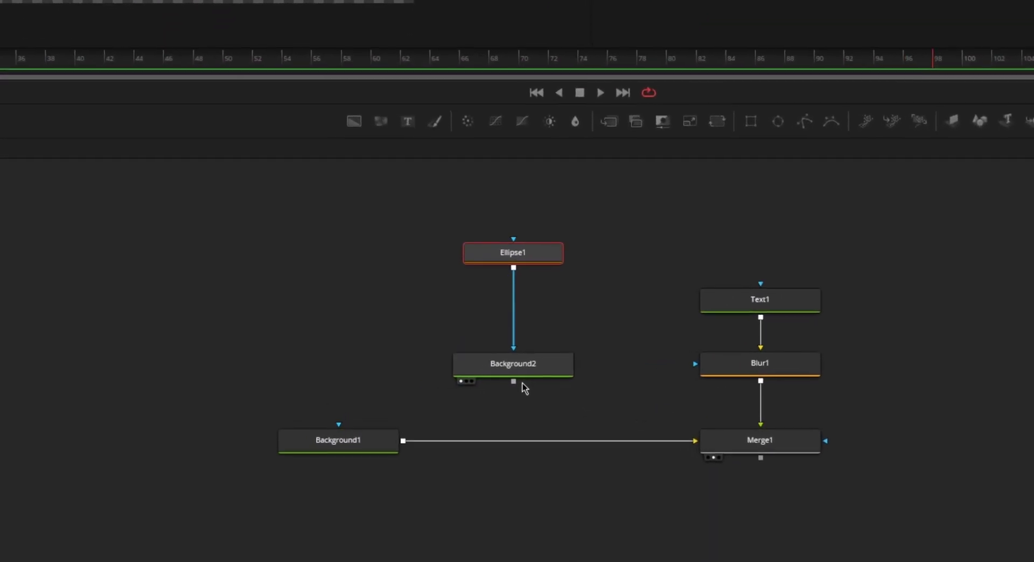
left_click_drag(514, 381, 404, 450)
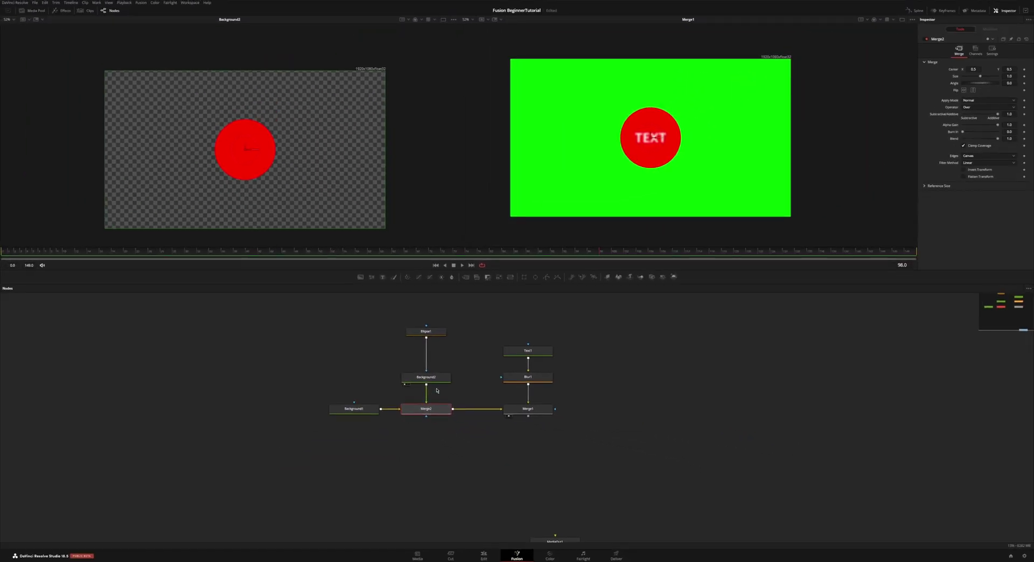
left_click(552, 372)
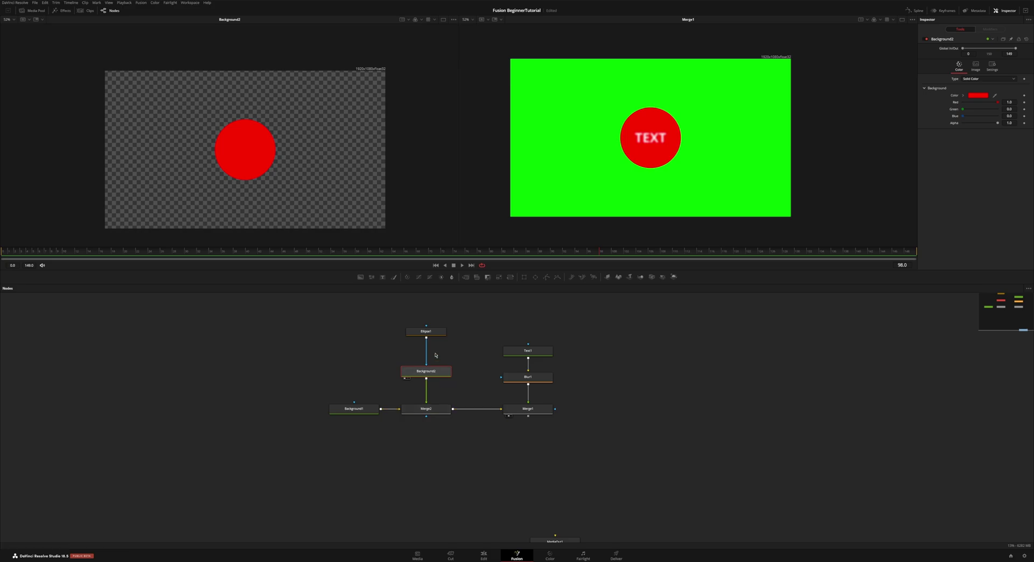
left_click_drag(428, 371, 428, 365)
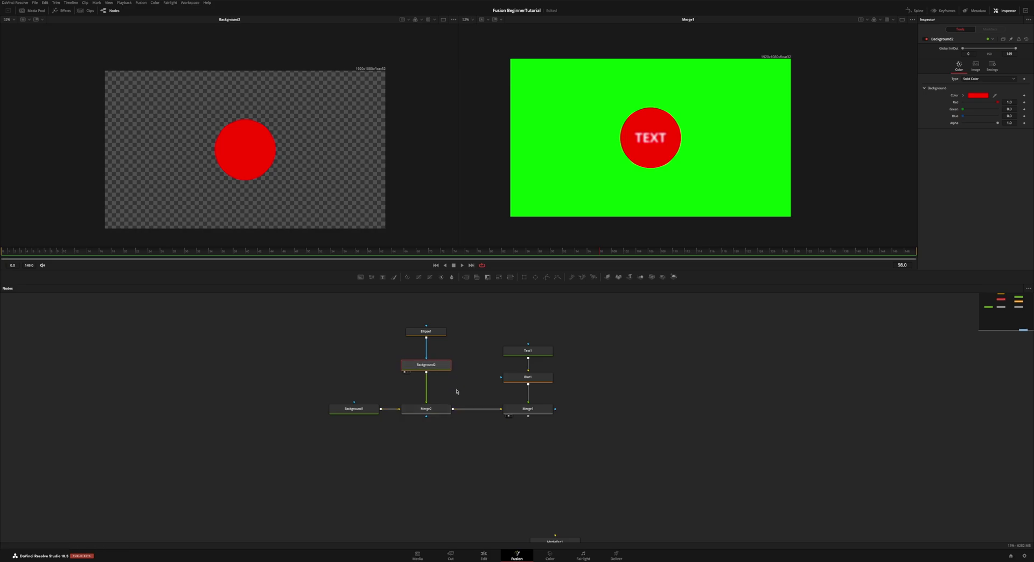
Move the Blur node from the text branch to between the red Background and its Merge node, and raise its blur size to about 75
left_click(425, 410)
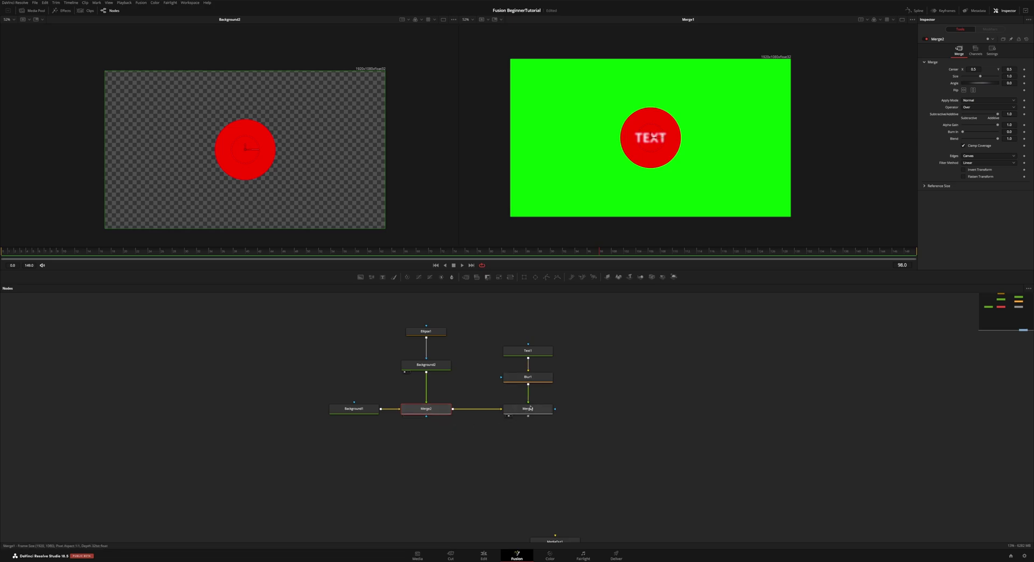
left_click_drag(354, 409, 316, 409)
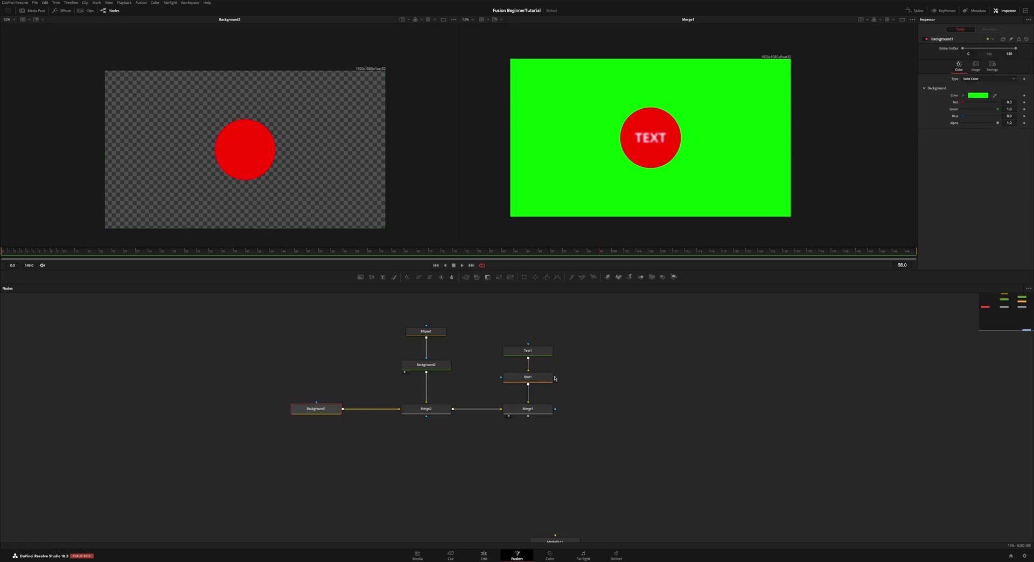
left_click_drag(545, 380, 429, 389)
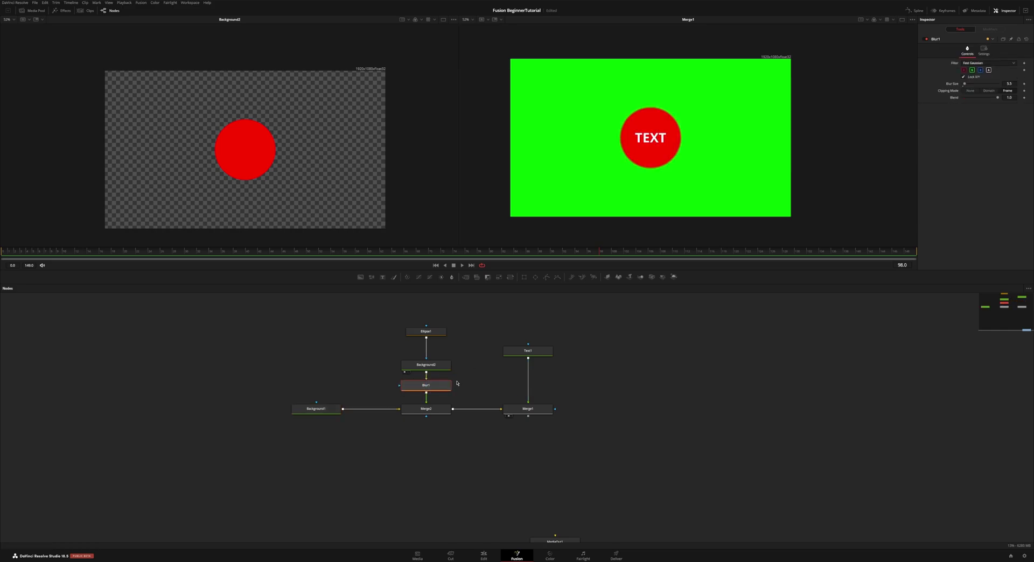
left_click_drag(964, 84, 987, 84)
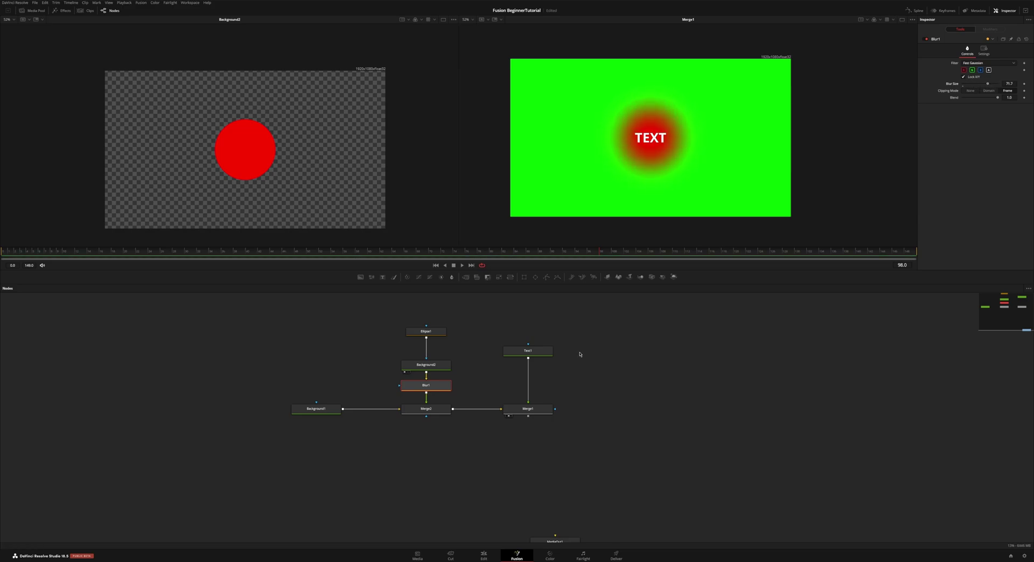
Try the second Merge node's blend slider and browse its list of apply modes without choosing one
left_click(438, 408)
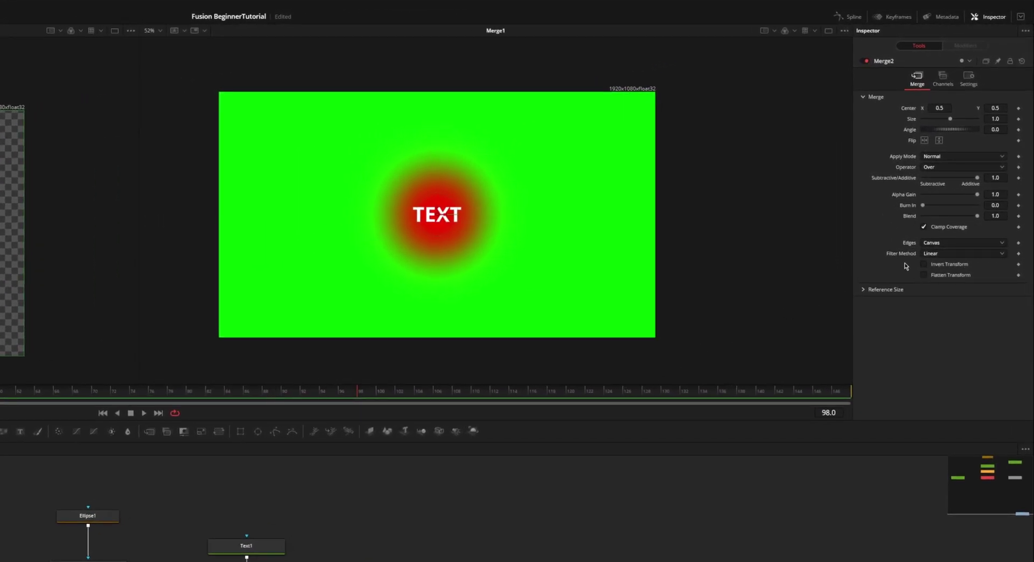
mouse_move(976, 218)
left_mouse_down()
mouse_move(927, 226)
mouse_move(1004, 225)
mouse_move(937, 226)
mouse_move(983, 222)
left_mouse_up()
left_click(958, 157)
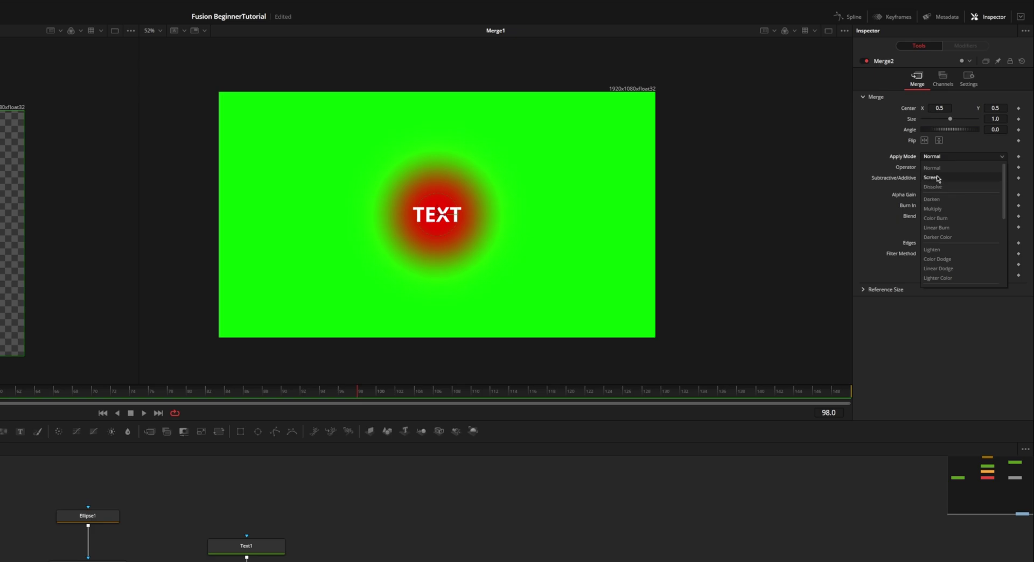
scroll(951, 231, "down", 2)
scroll(951, 228, "down", 1)
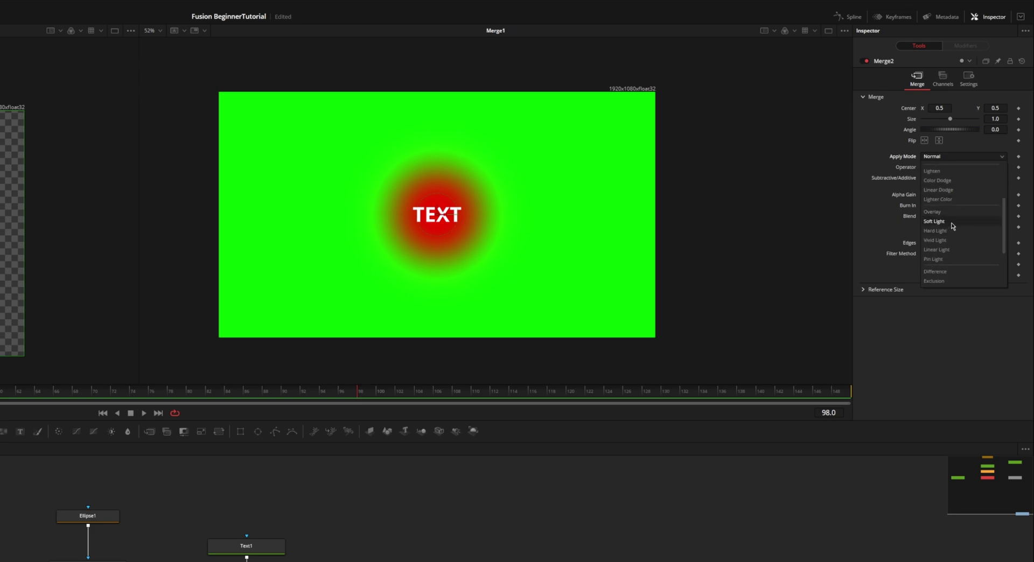
left_click(891, 168)
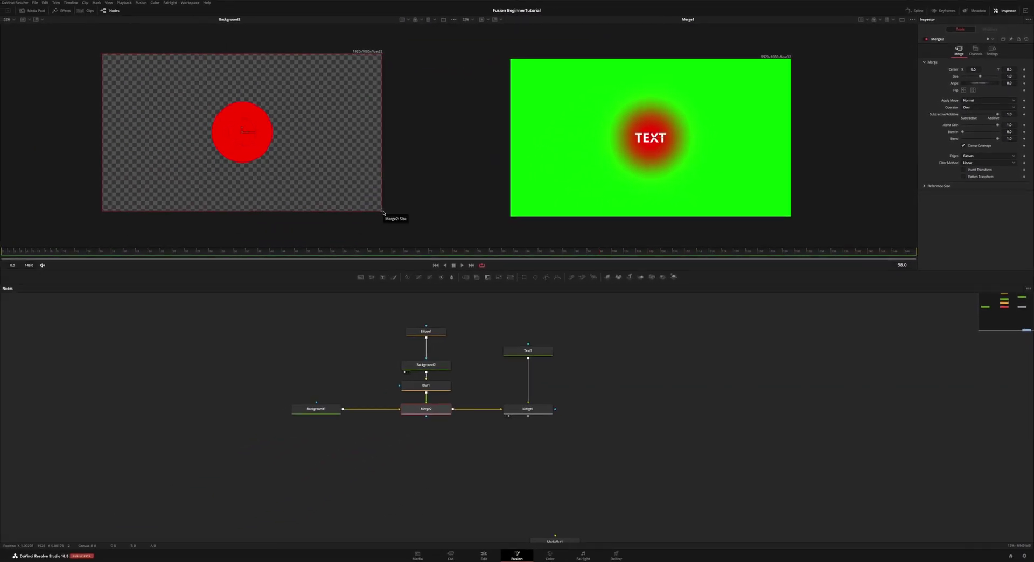
Scale the second Merge node's foreground down to a size of about 0.91 using its on-screen frame
left_click_drag(384, 213, 372, 205)
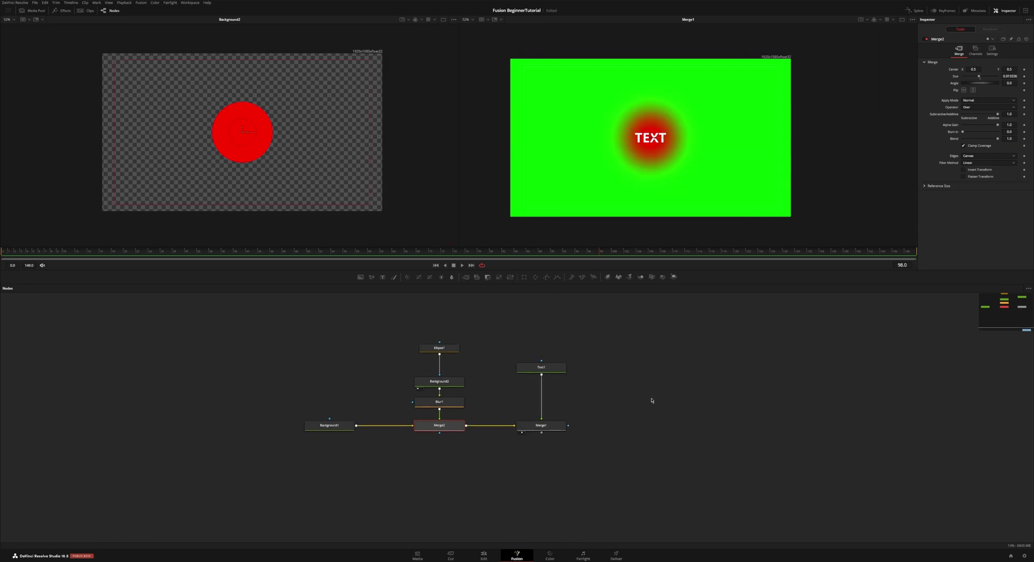
Connect the Merge1 output to MediaOut1, check the composition on the Edit page and return to the Fusion page
left_click_drag(595, 457, 508, 403)
left_click_drag(496, 506, 634, 373)
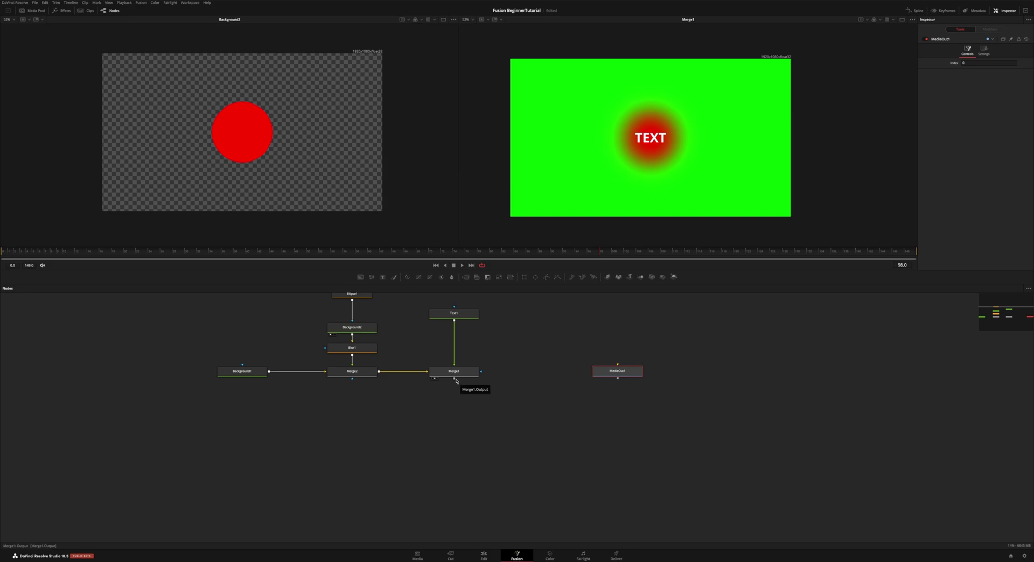
left_click_drag(456, 382, 623, 370)
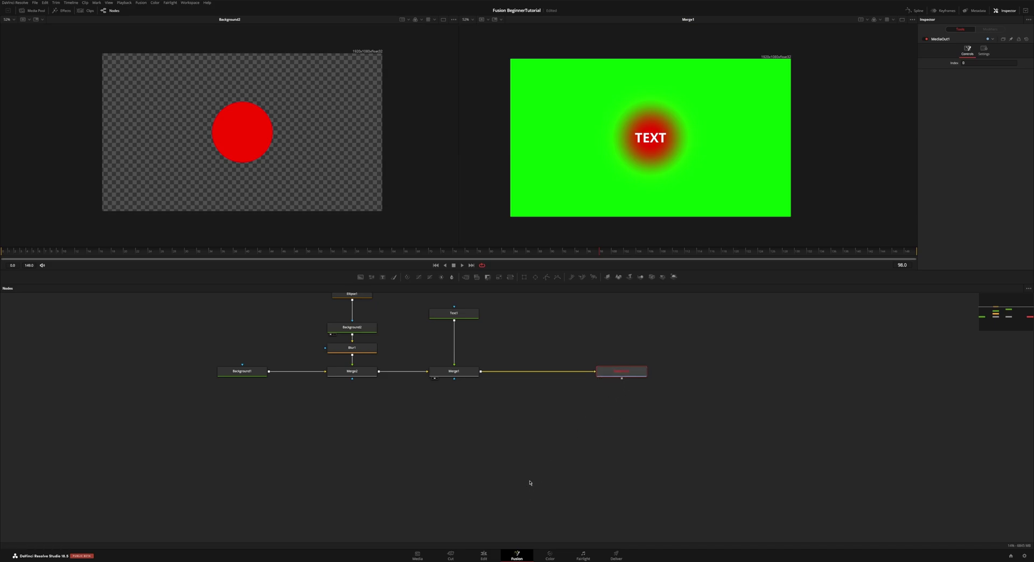
left_click(484, 554)
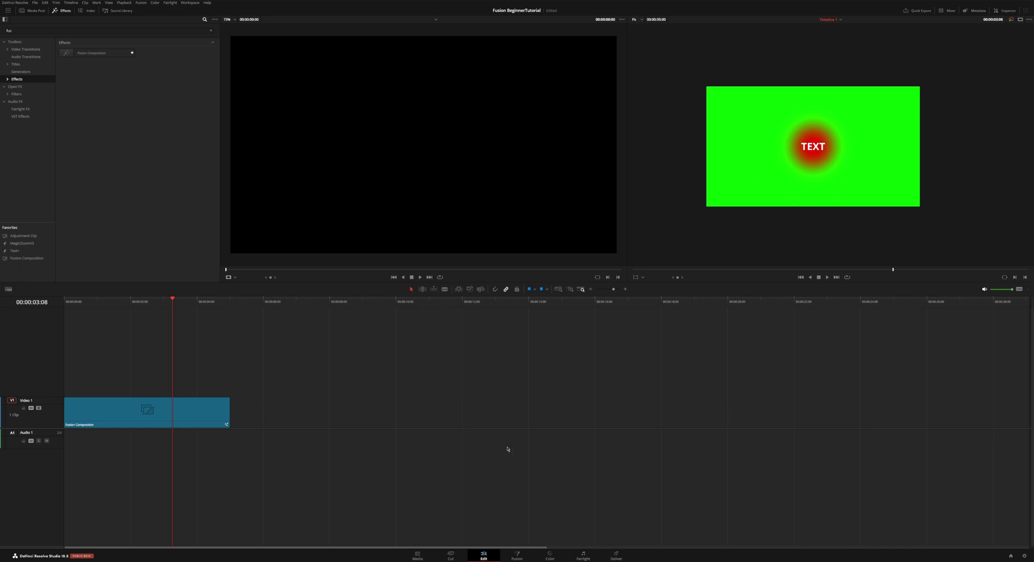
left_click(517, 555)
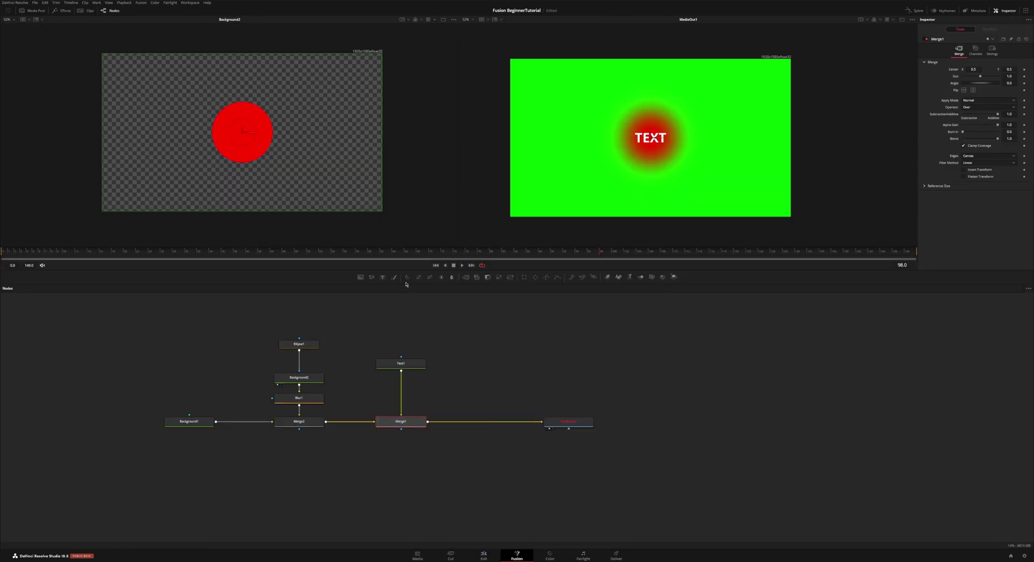
Add a second text node merged after Merge1, reading "TEXT 2" at a size of about 0.19, and place it below the red circle
left_click(383, 278)
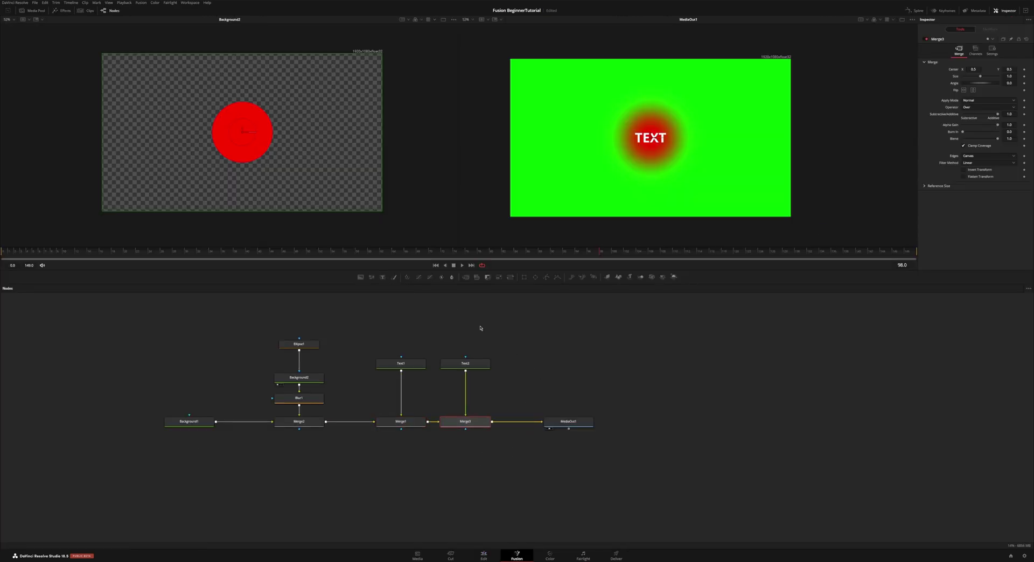
left_click(477, 364)
left_click(944, 110)
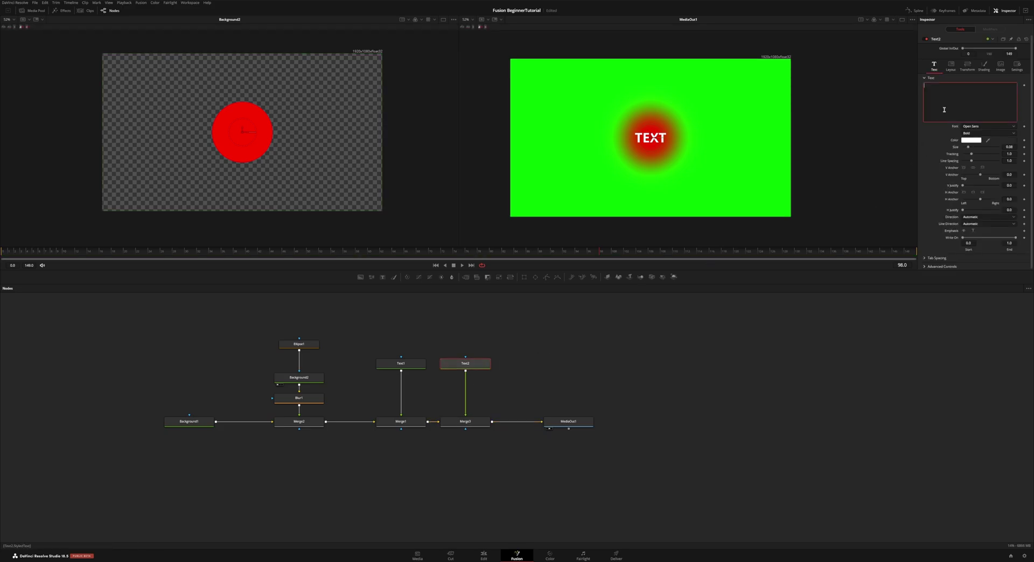
type("TEXT 2")
left_click_drag(1006, 146, 1033, 146)
left_click_drag(651, 134, 650, 180)
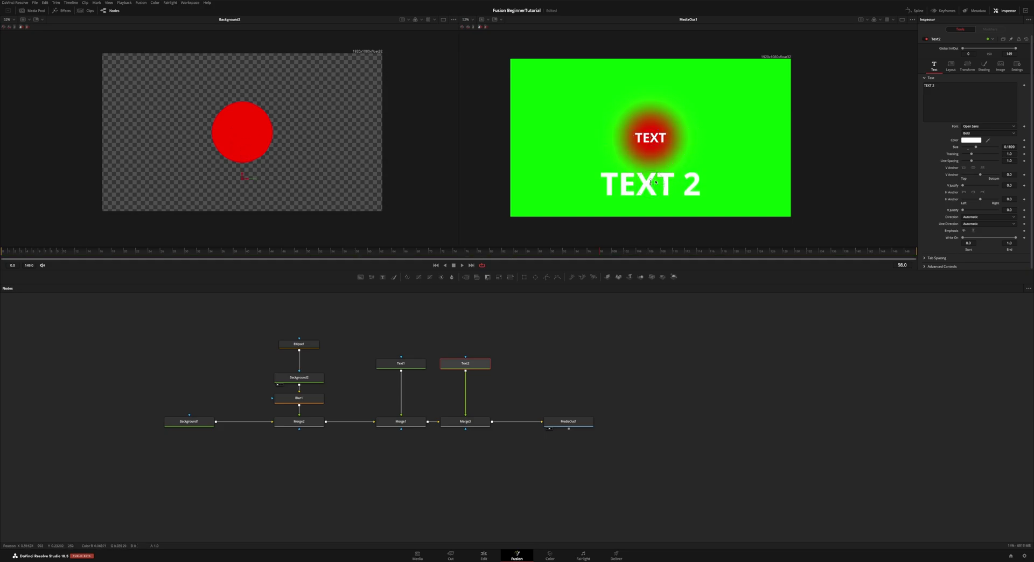
Try feeding MediaOut1 from Merge1 instead of Merge3, save the project, and compare the Merge3 view with the Edit page output
left_click_drag(568, 421, 554, 500)
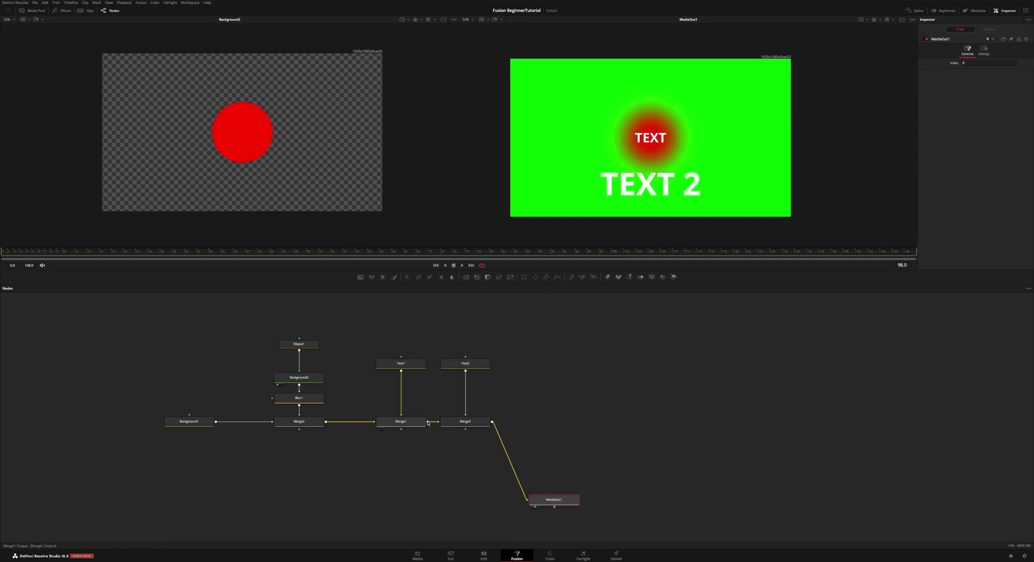
left_click_drag(427, 423, 452, 501)
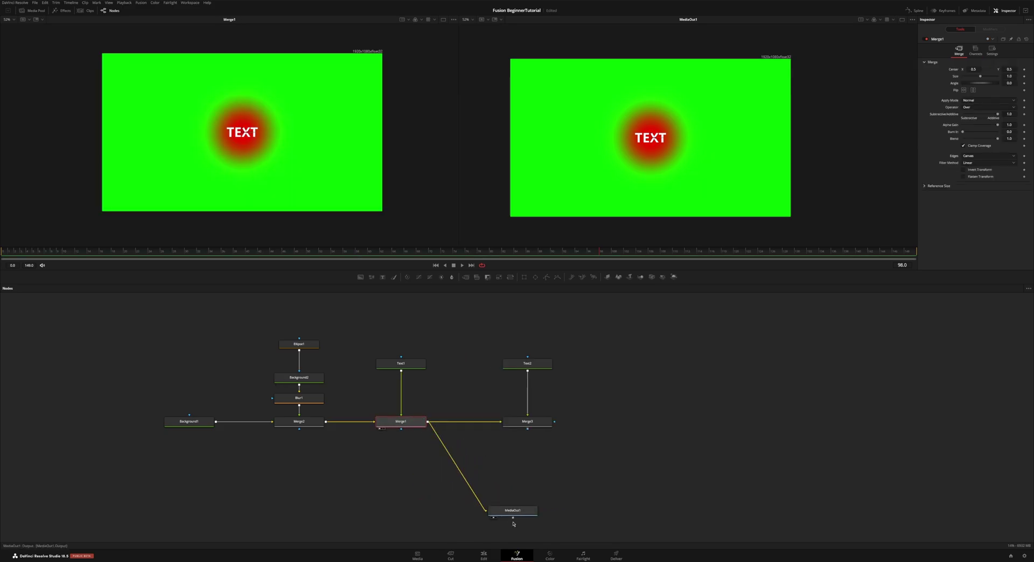
left_click(527, 422)
key("2")
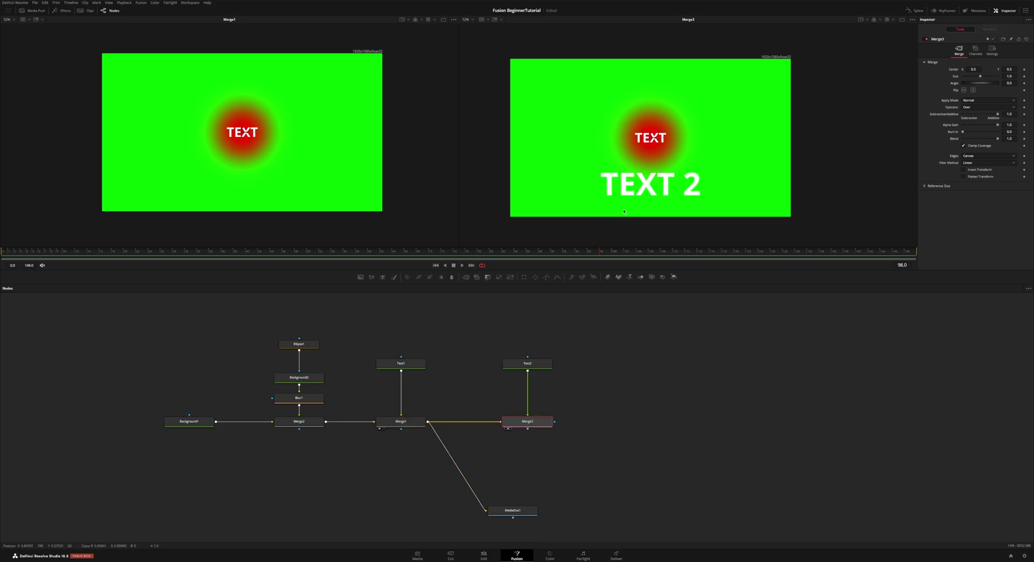
key("ctrl+s")
left_click(484, 554)
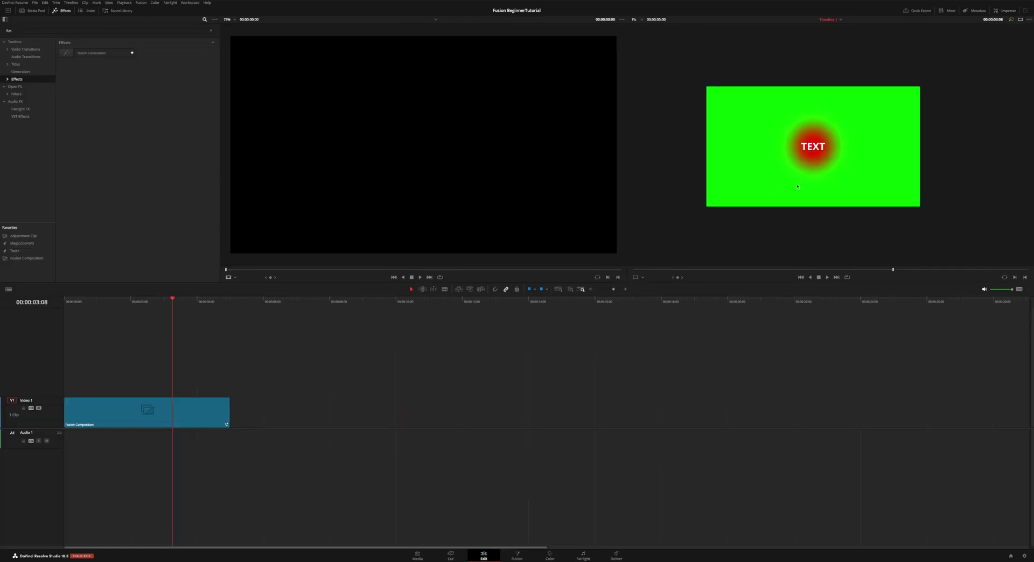
left_click(528, 553)
Reconnect MediaOut1 to the output of Merge3 and line it up at the end of the node row
left_click_drag(538, 463, 693, 421)
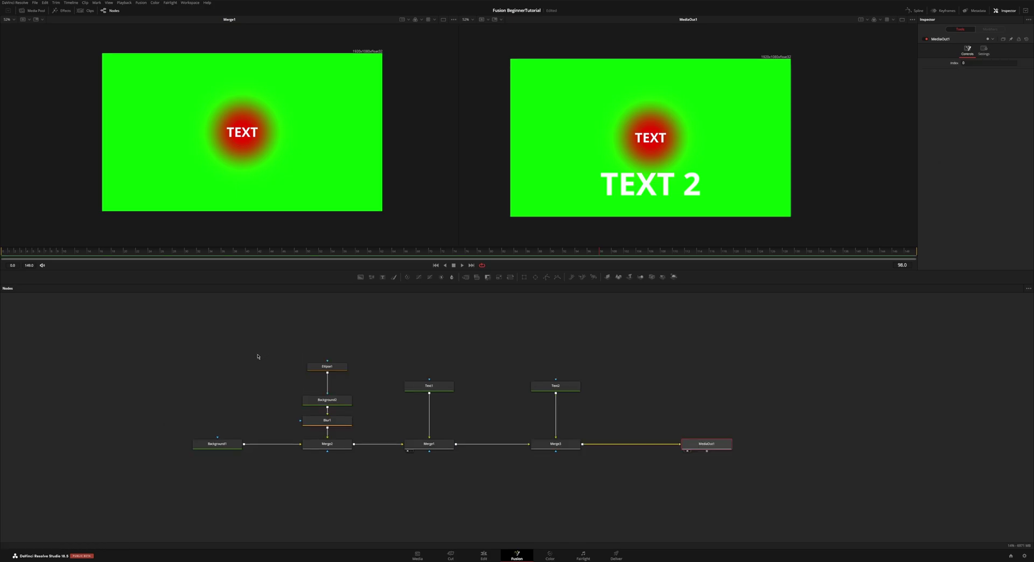
left_click_drag(361, 359, 283, 350)
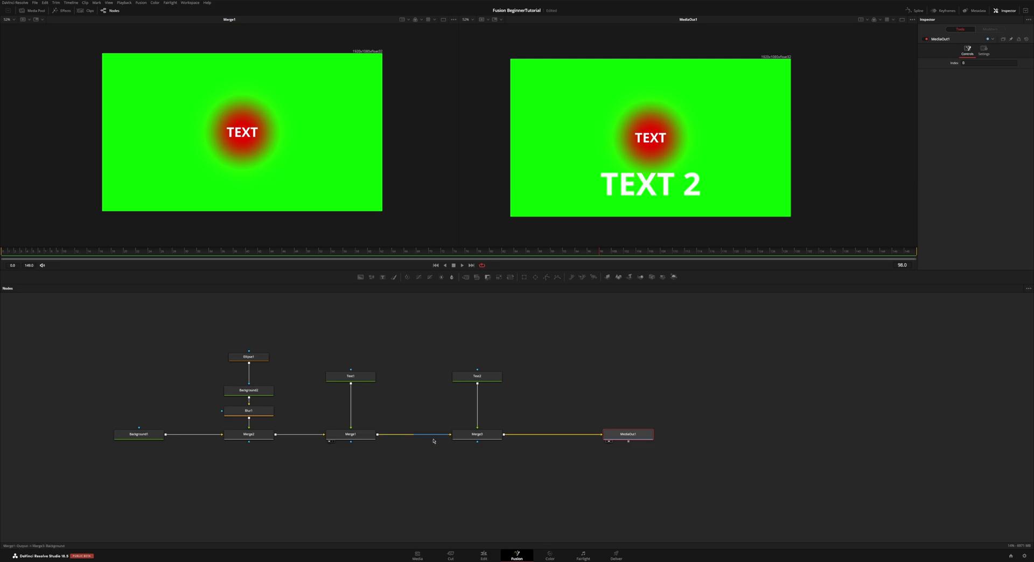
left_click_drag(141, 437, 135, 438)
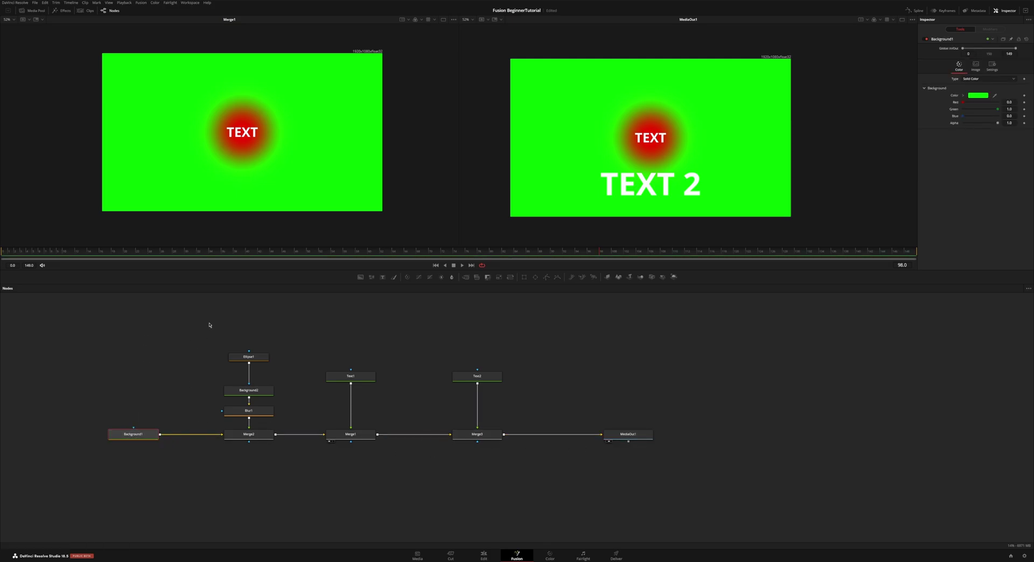
Select each layer's group of nodes in turn, from the red circle branch through both text branches to MediaOut1
left_click_drag(213, 317, 289, 491)
left_click_drag(318, 316, 389, 449)
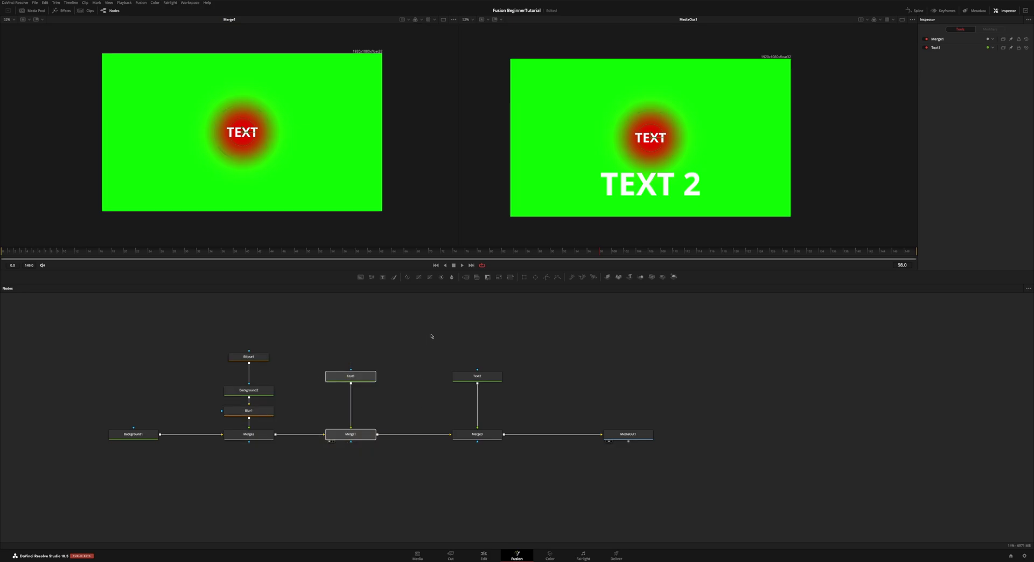
left_click_drag(432, 336, 512, 449)
left_click_drag(601, 357, 644, 442)
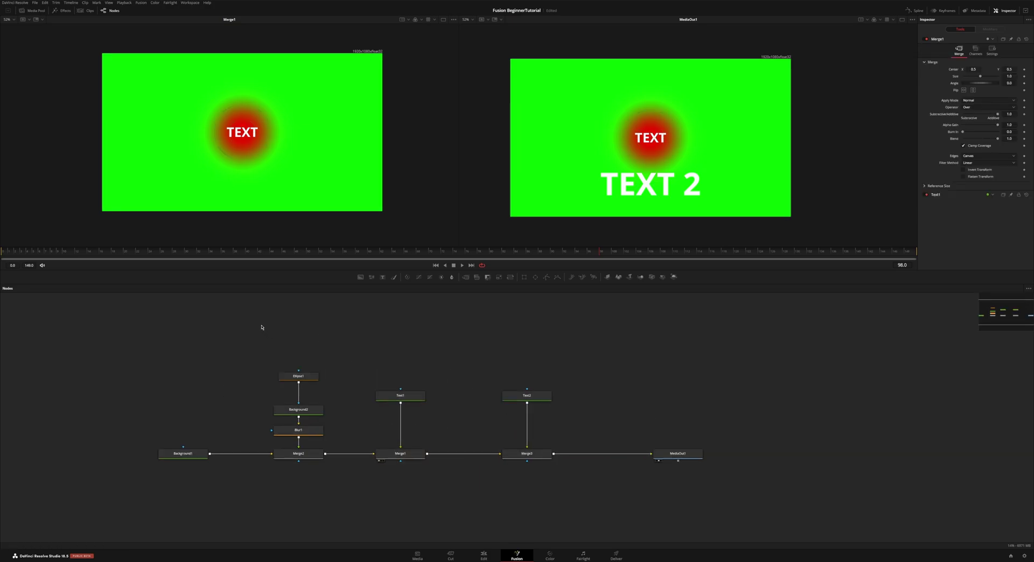
Try an untidy layout with the red circle branch before Background1 and the Text1 branch lowered, and undo the moves
left_click_drag(269, 337, 13, 436)
left_click_drag(304, 355, 215, 526)
scroll(218, 488, "down", 2)
left_click_drag(347, 436, 397, 410)
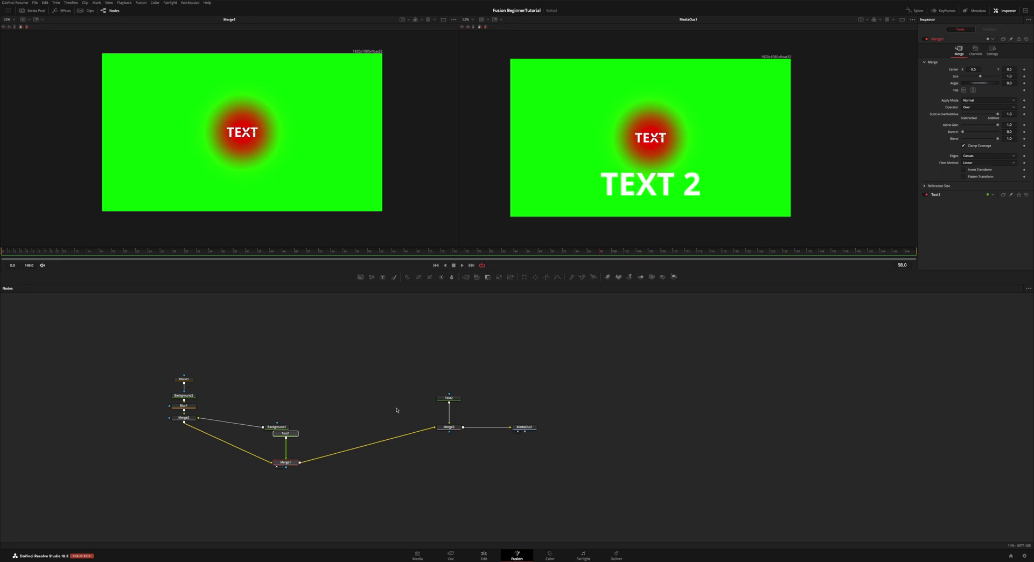
key("ctrl+z")
key("ctrl+z")
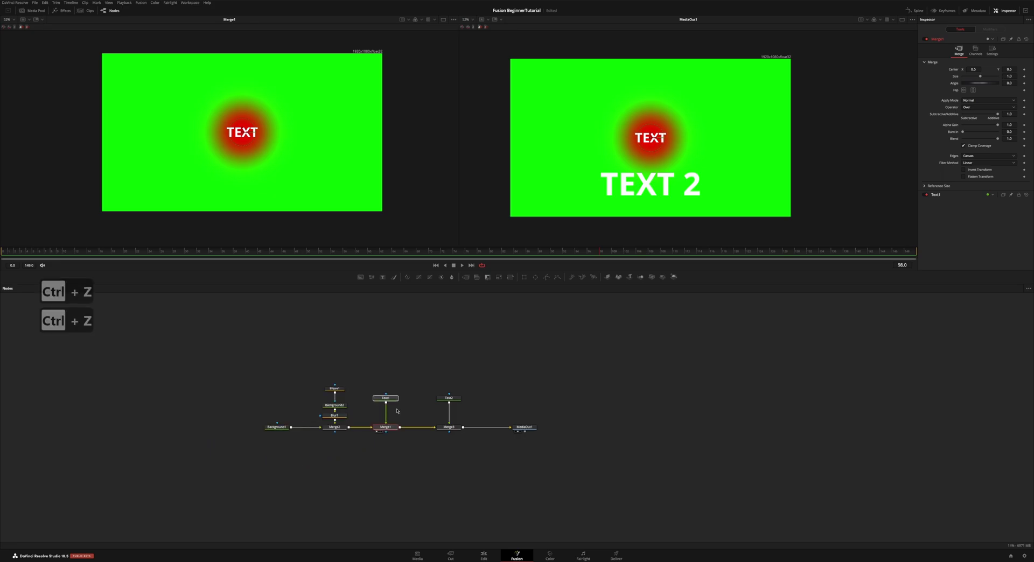
Delete every node in the composition except MediaOut1
scroll(366, 418, "up", 3)
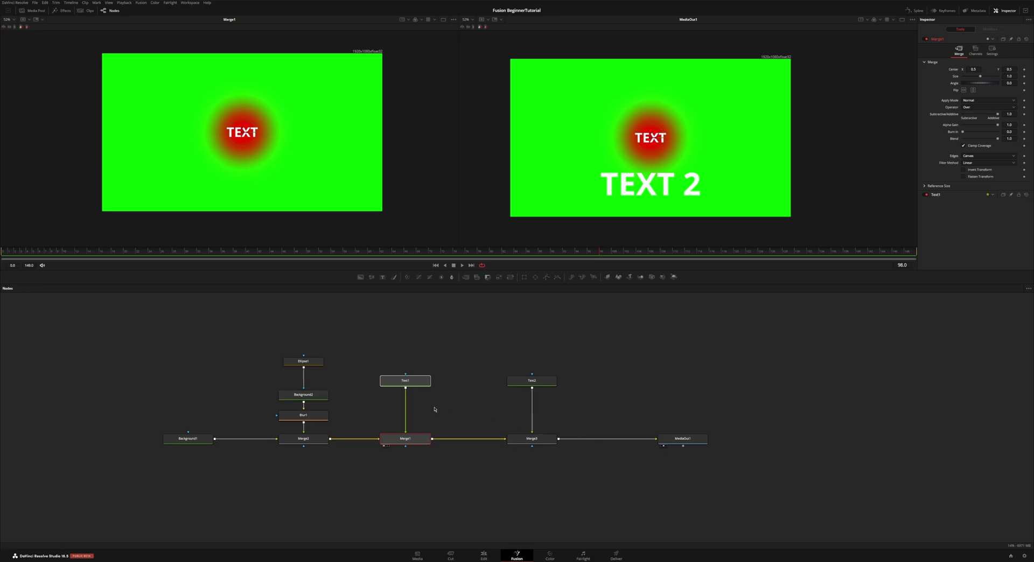
scroll(433, 408, "down", 2)
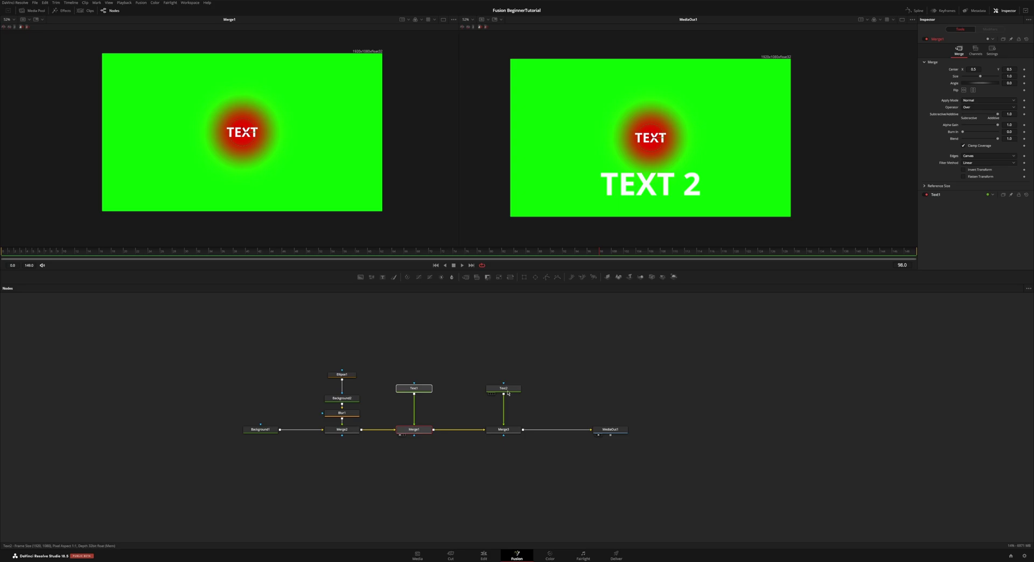
left_click_drag(181, 301, 532, 466)
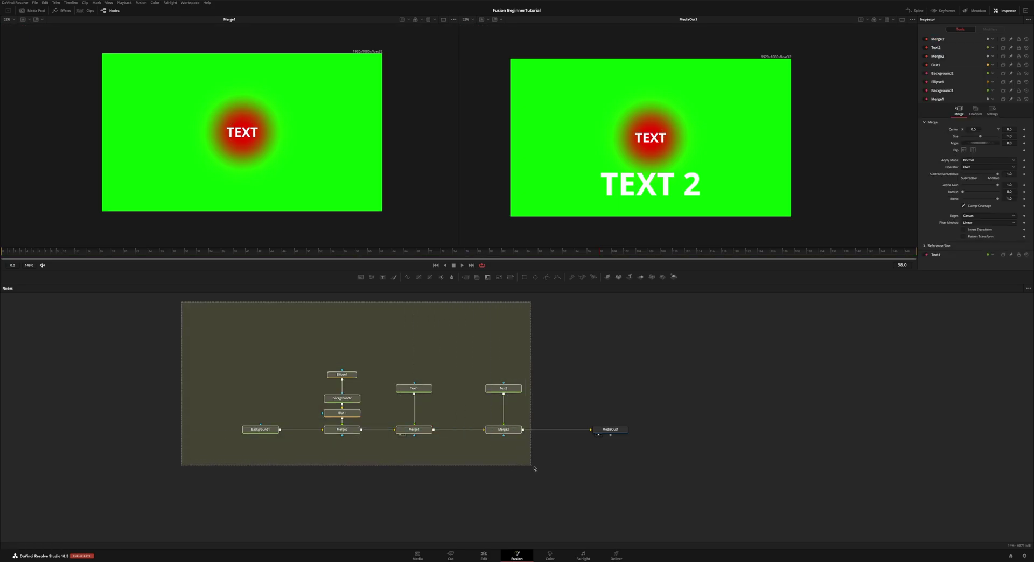
key("Delete")
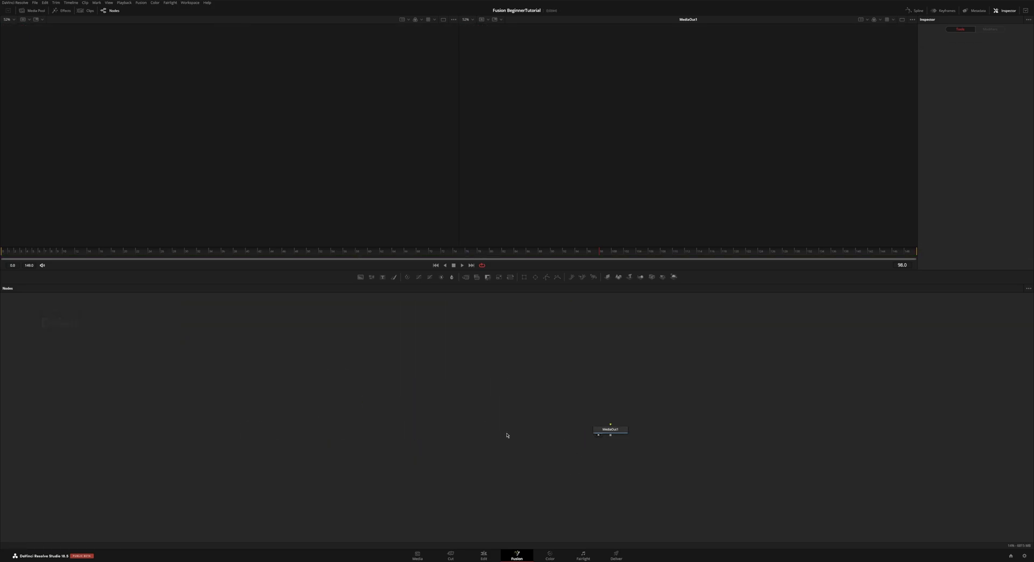
Import the Mushroom Kingdom and Star images from the Beginner Fusion folder in File Explorer into the node graph
key("alt+Tab")
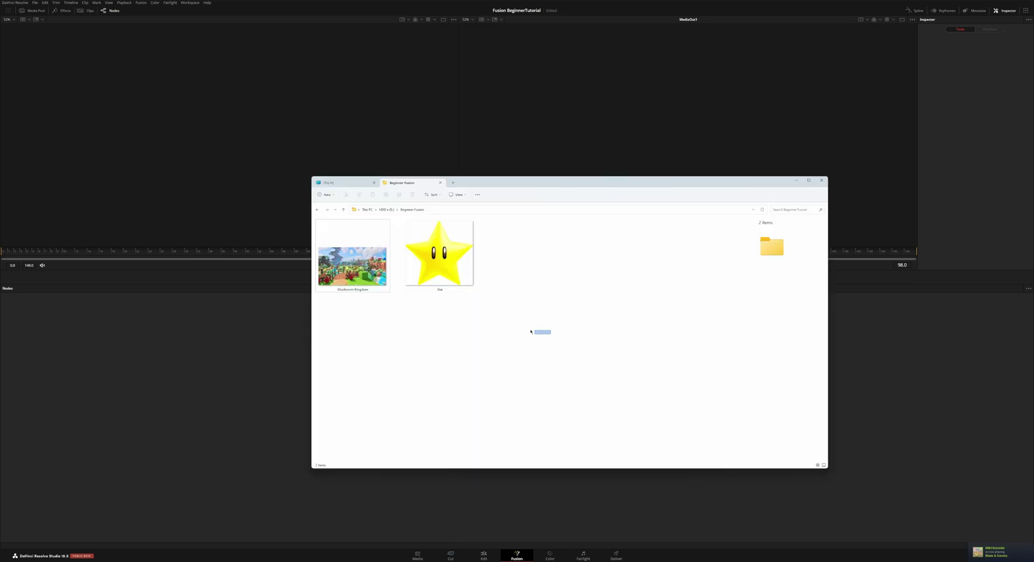
left_click_drag(531, 331, 353, 252)
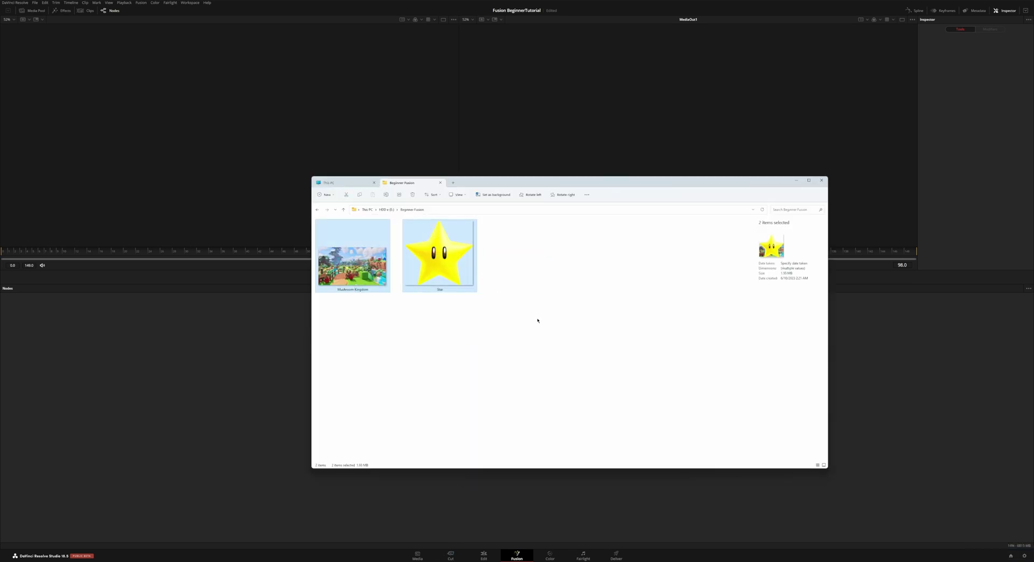
left_click_drag(439, 254, 205, 325)
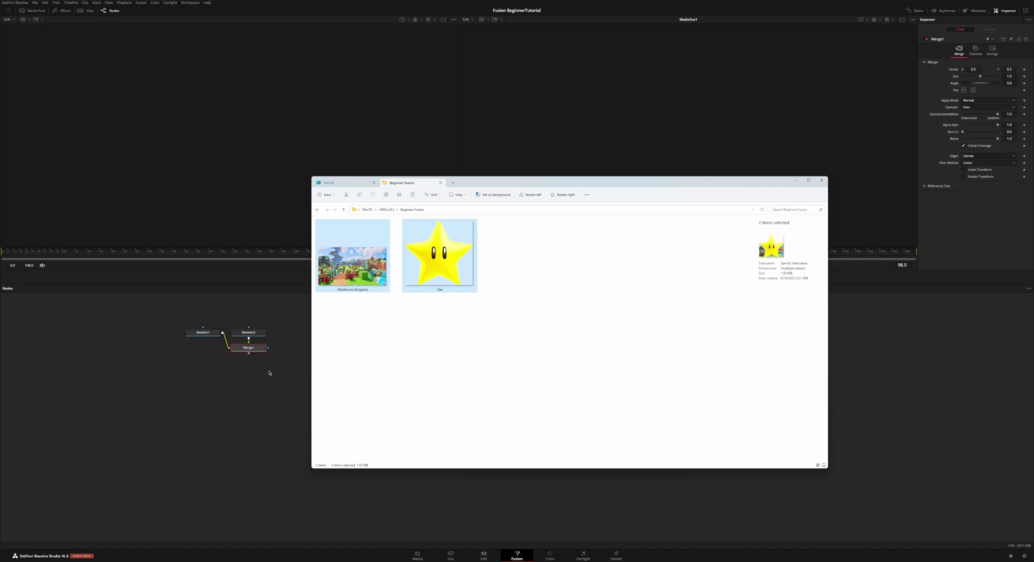
left_click(283, 337)
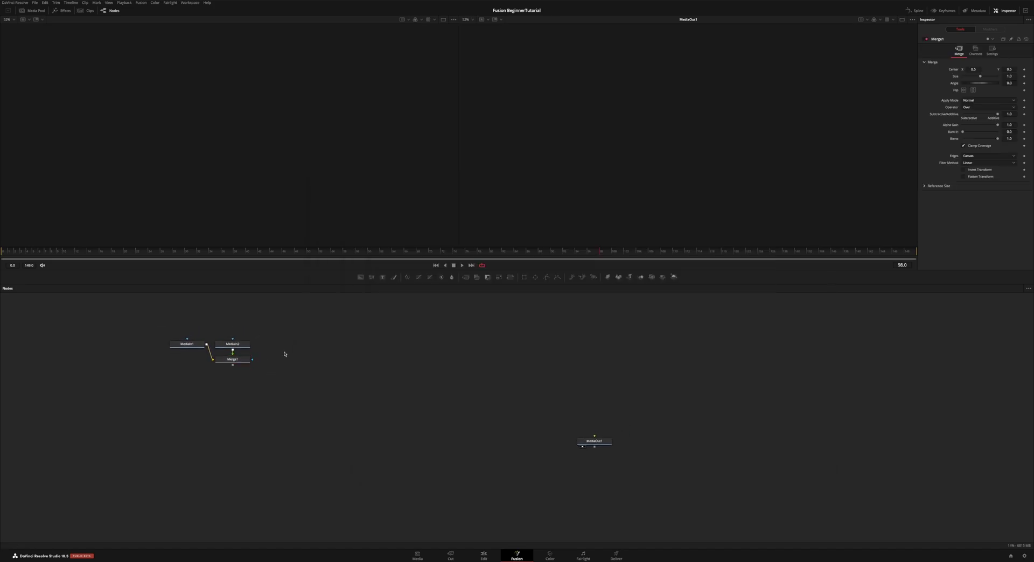
left_click_drag(245, 363, 407, 367)
Show the Merge1 result in the second viewer at a reduced zoom and the MediaIn1 image in the first viewer
left_click(396, 364)
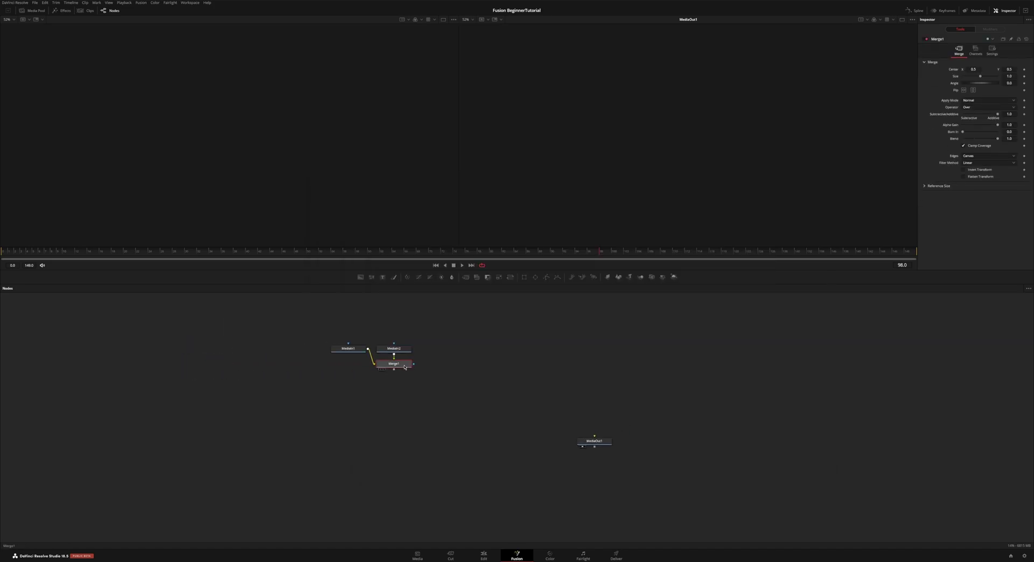
key("1")
key("2")
scroll(574, 174, "down", 3)
scroll(493, 321, "up", 3)
left_click_drag(492, 321, 634, 335)
left_click(349, 389)
key("1")
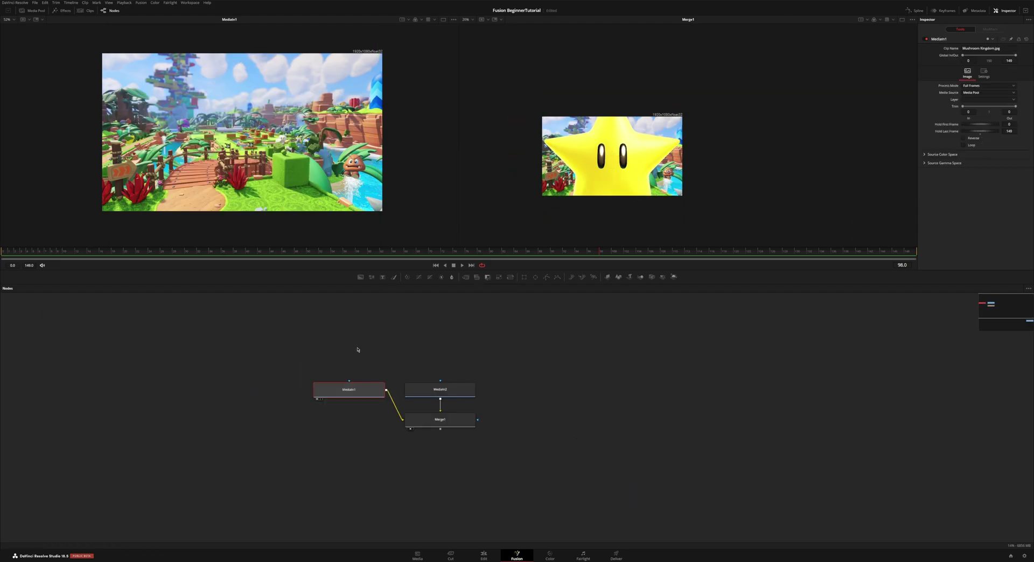
Rename the MediaIn1 node as BG and the MediaIn2 node as STAR
key("F2")
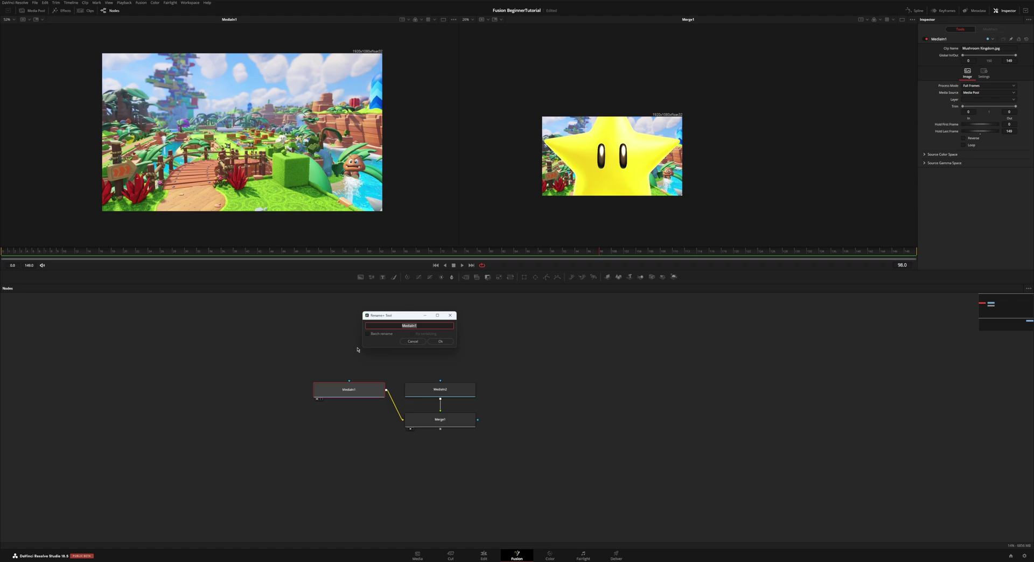
type("BG")
key("Return")
left_click(434, 389)
key("F2")
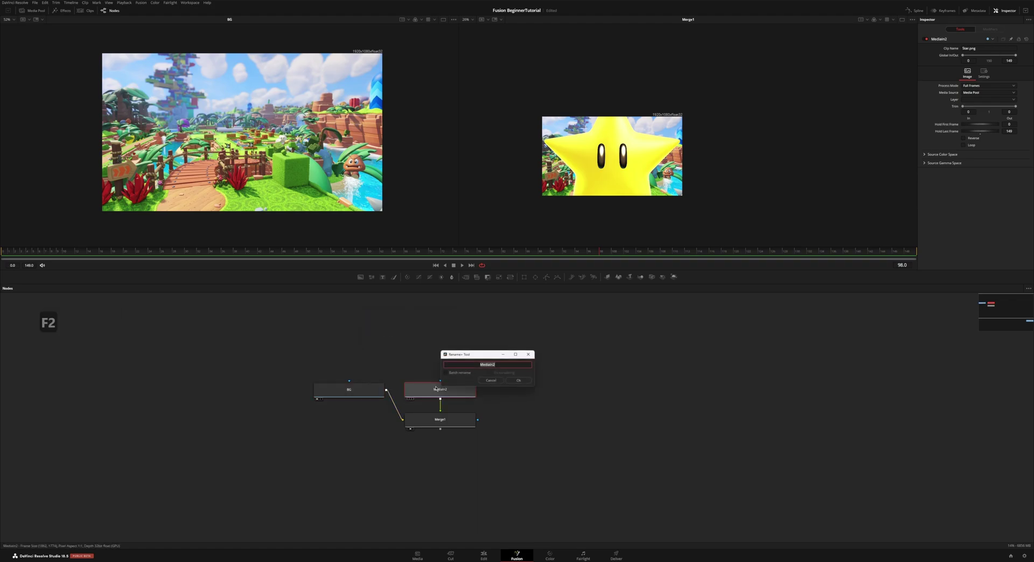
type("STAR")
key("Return")
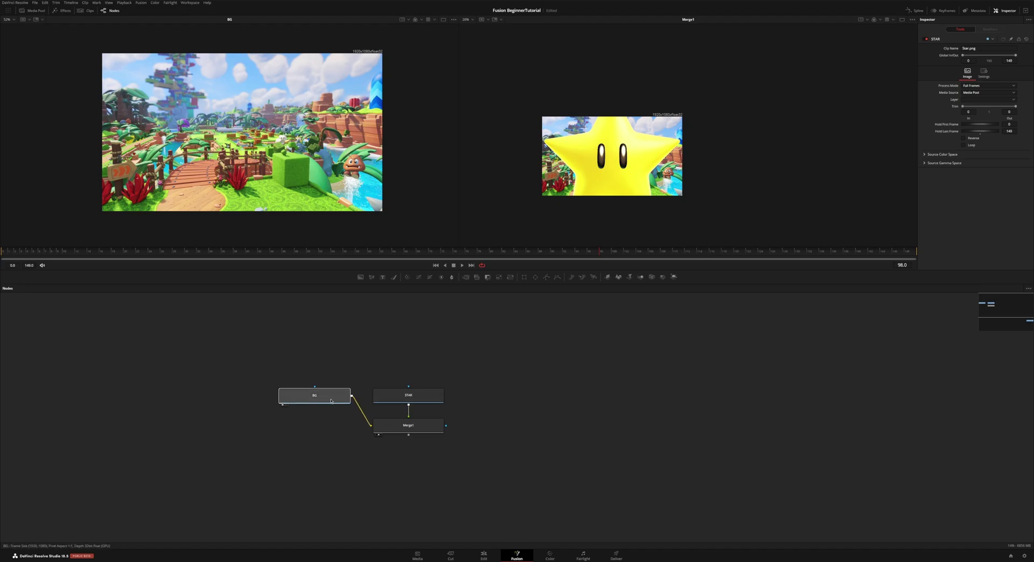
Spread the BG and STAR nodes well apart, above and to either side of Merge1
left_click_drag(317, 398, 184, 312)
scroll(356, 408, "down", 2)
left_click_drag(356, 408, 513, 367)
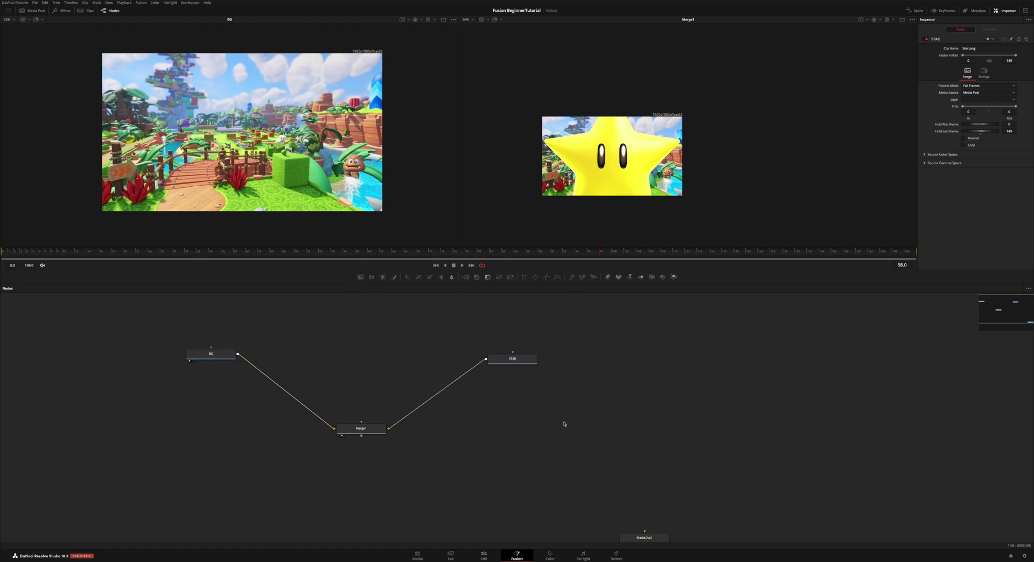
Browse the categories of tools that can be added to the node graph without adding one
right_click(443, 356)
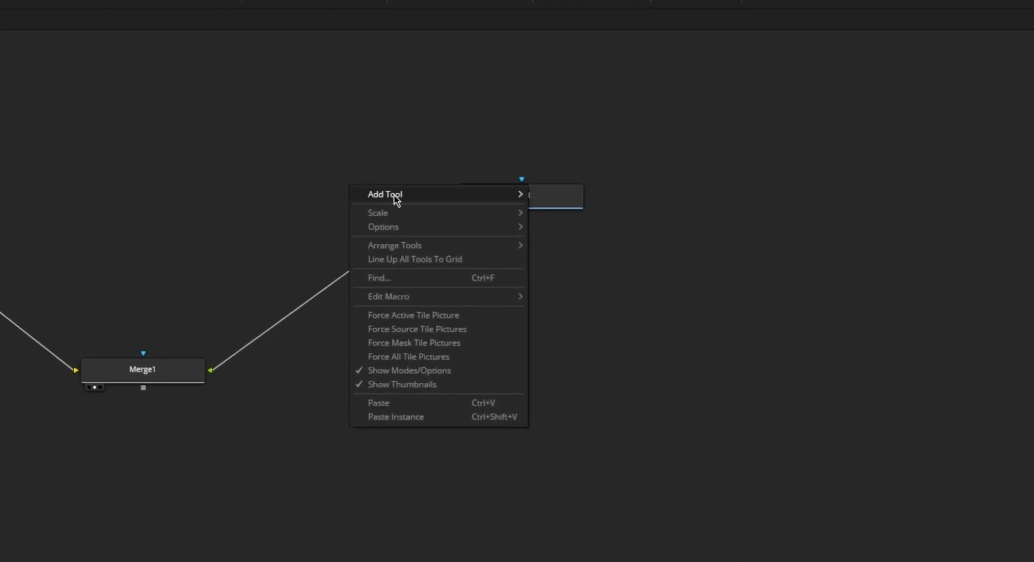
mouse_move(464, 359)
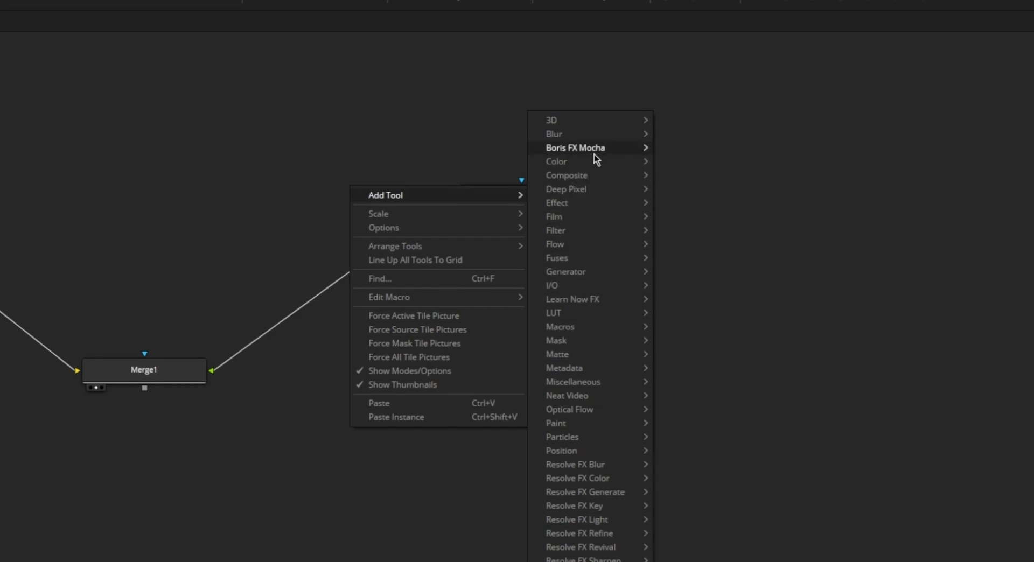
left_click(738, 147)
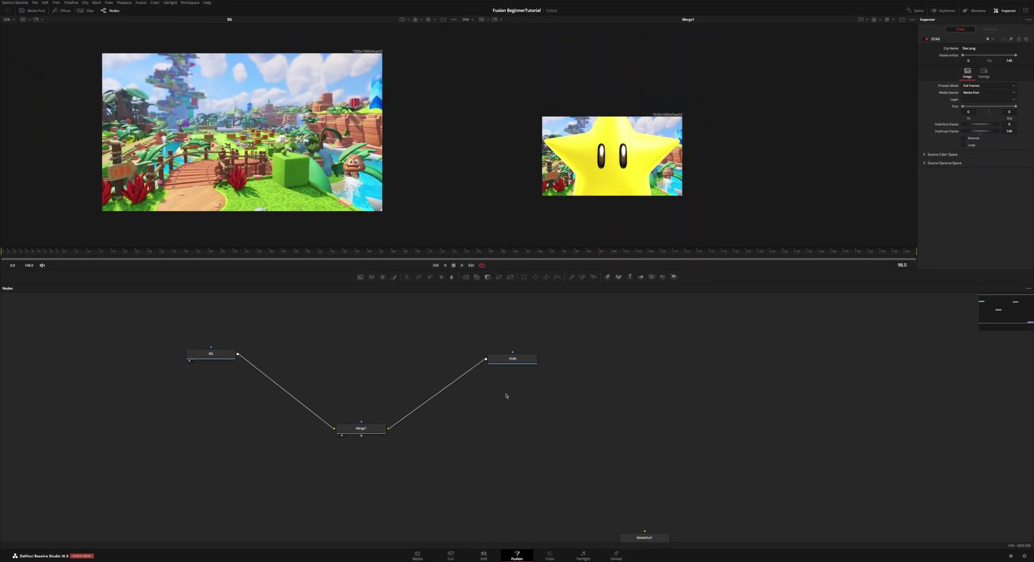
Add an unconnected Blur node to the node graph
key("ctrl+space")
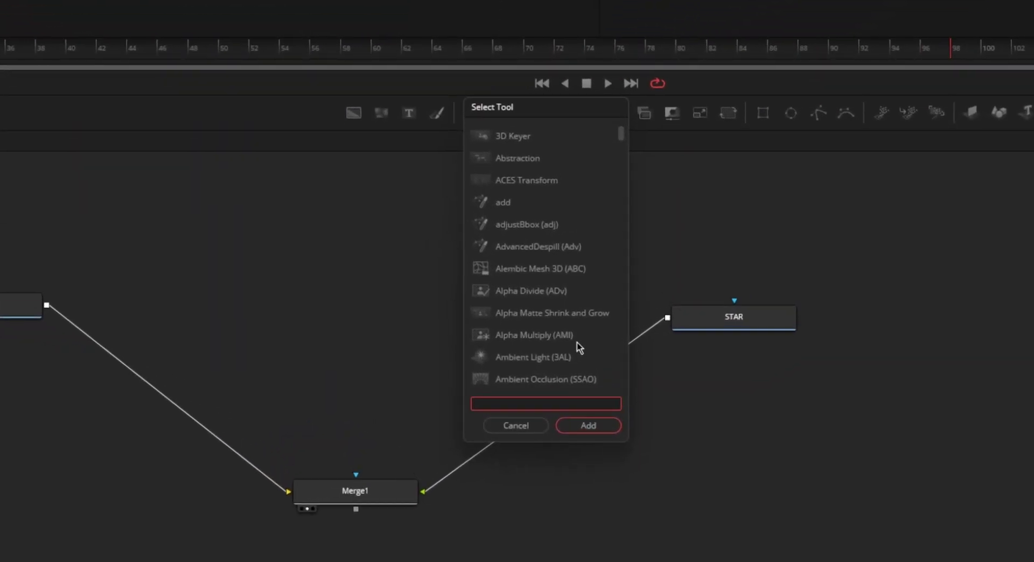
type("blur")
key("Return")
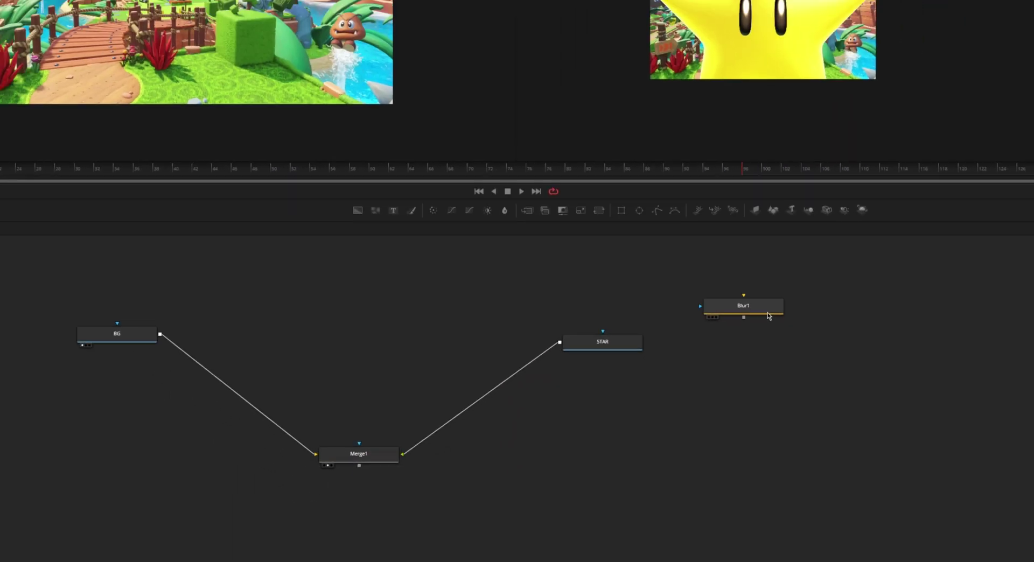
Insert a Blur node between BG and Merge1 and place it directly below BG
left_click(137, 340)
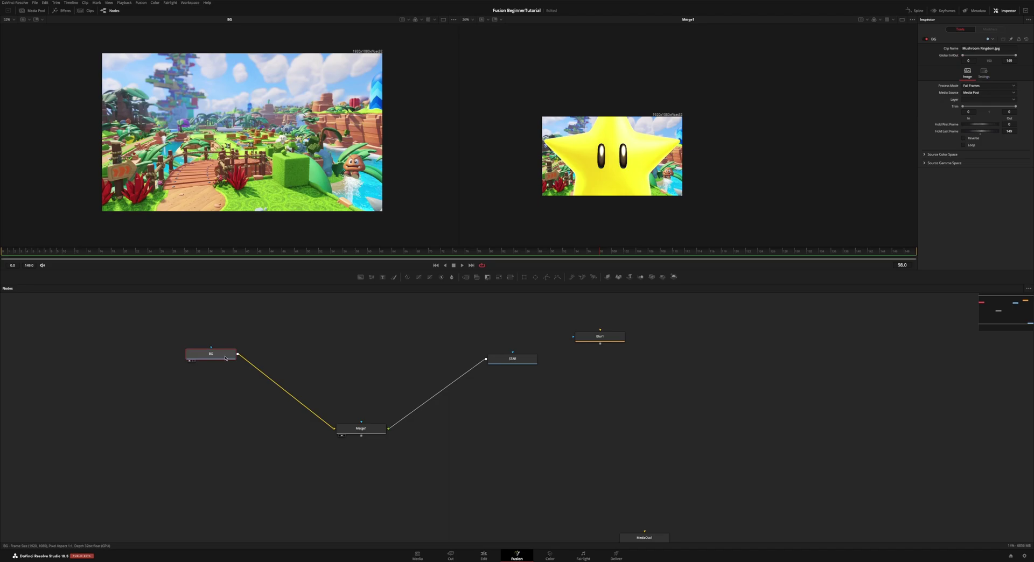
key("ctrl+space")
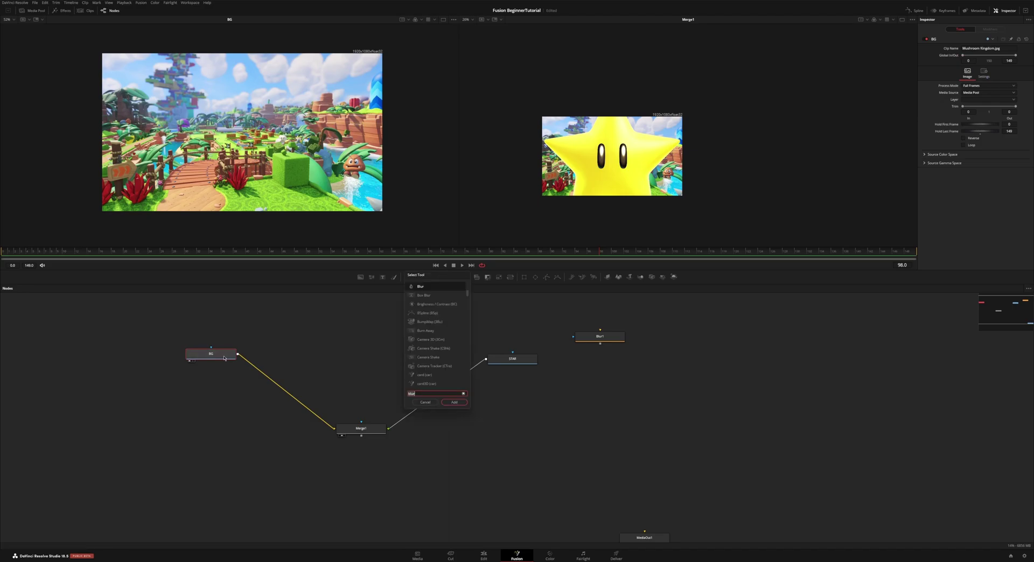
key("Return")
left_click_drag(271, 353, 211, 378)
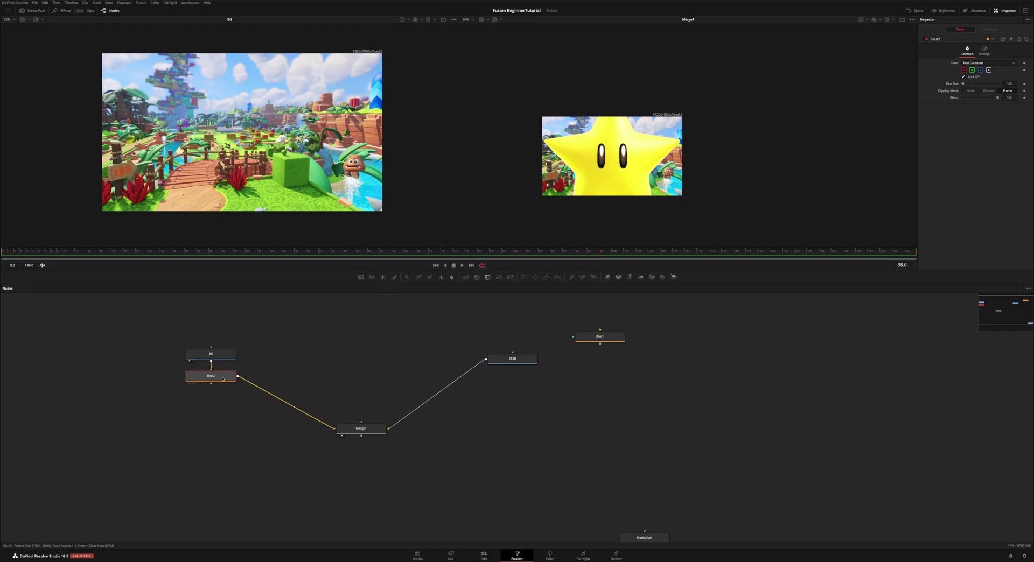
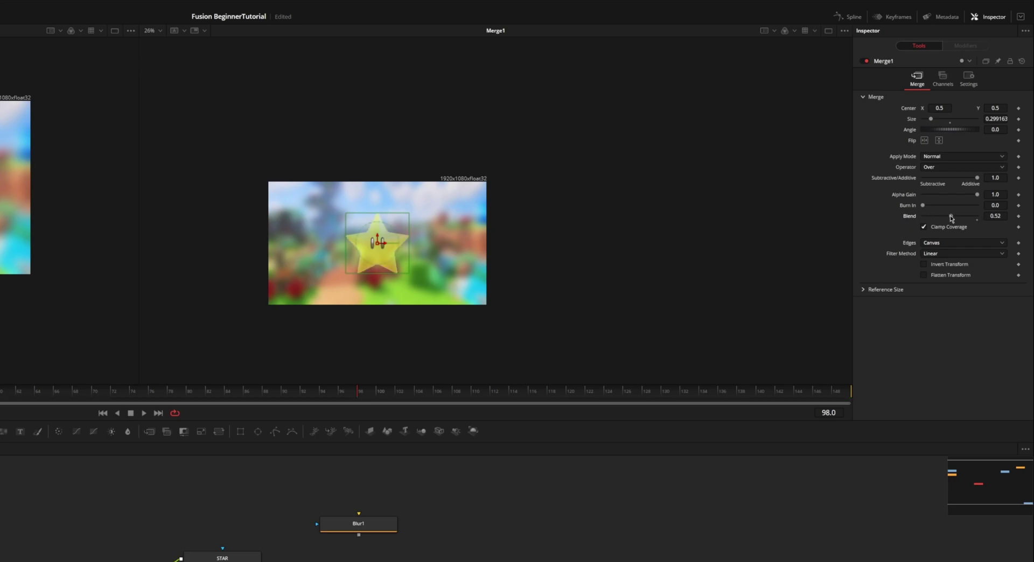
Try rotating and flipping the star in Merge1, then reset all of that merge's settings to their defaults
left_click_drag(943, 131, 940, 131)
left_click(939, 141)
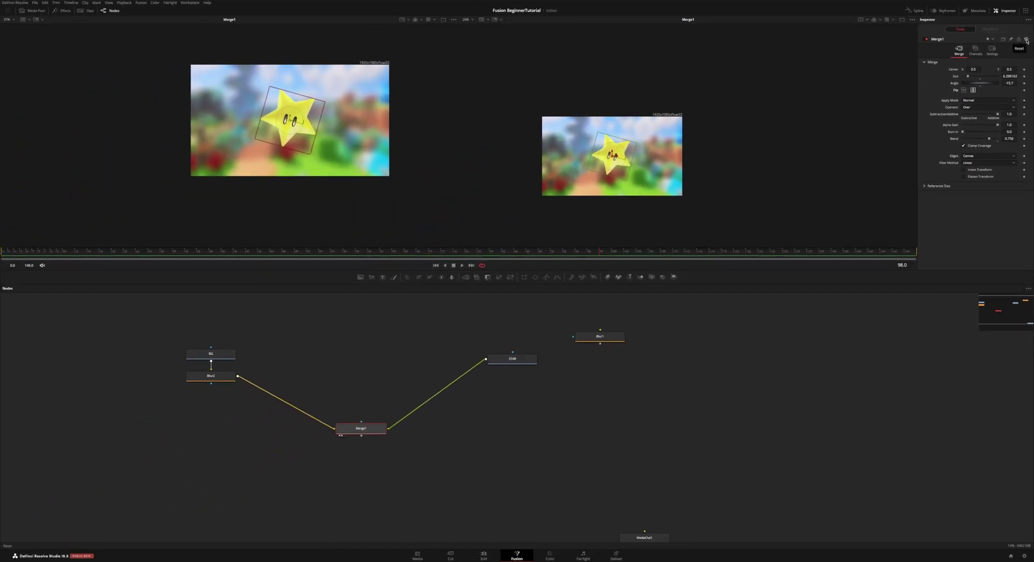
left_click(1026, 41)
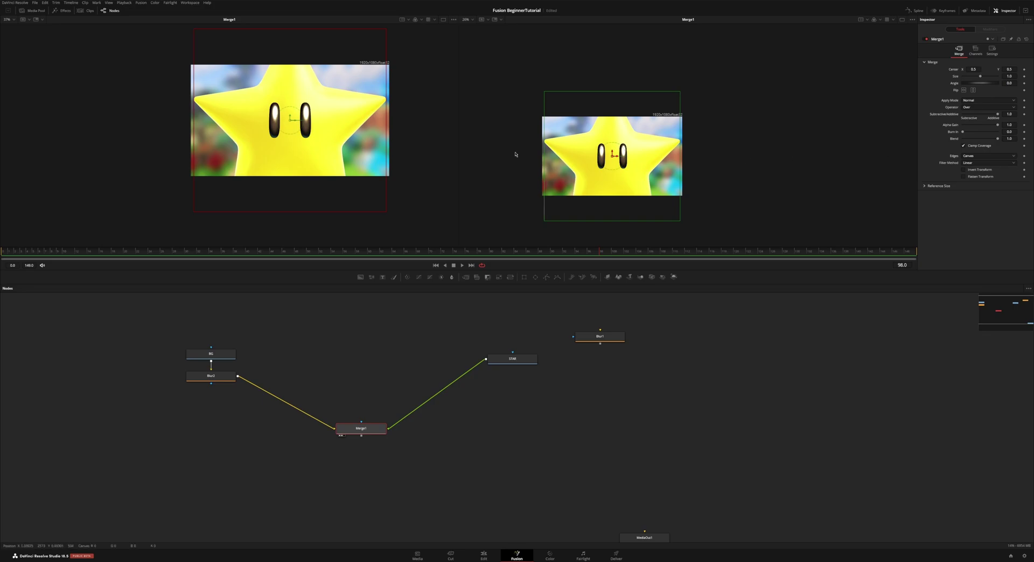
Move the STAR node up and insert a Transform (Xf) node between it and Merge1, placed directly below STAR
left_click_drag(523, 319, 496, 326)
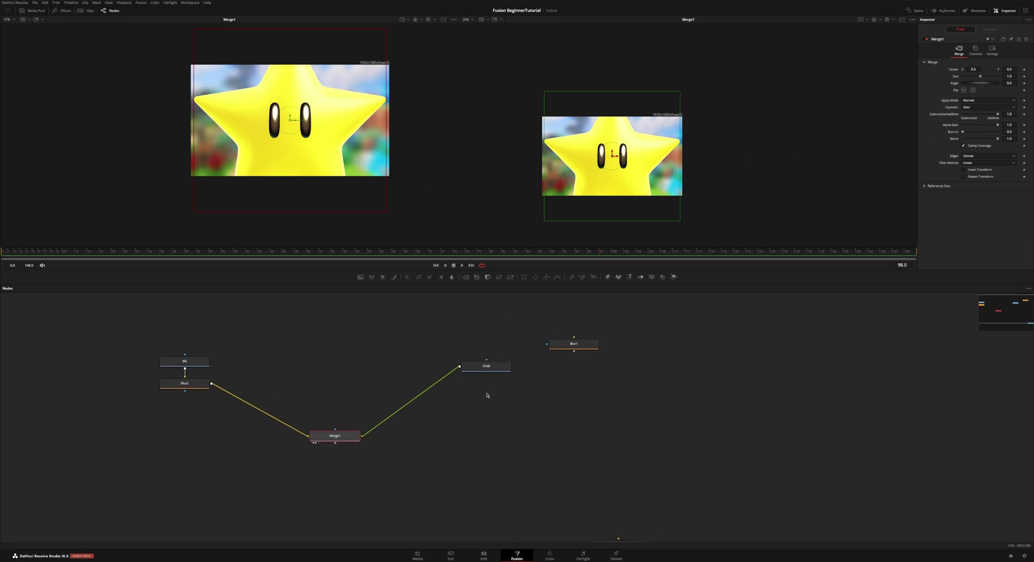
left_click_drag(494, 368, 509, 346)
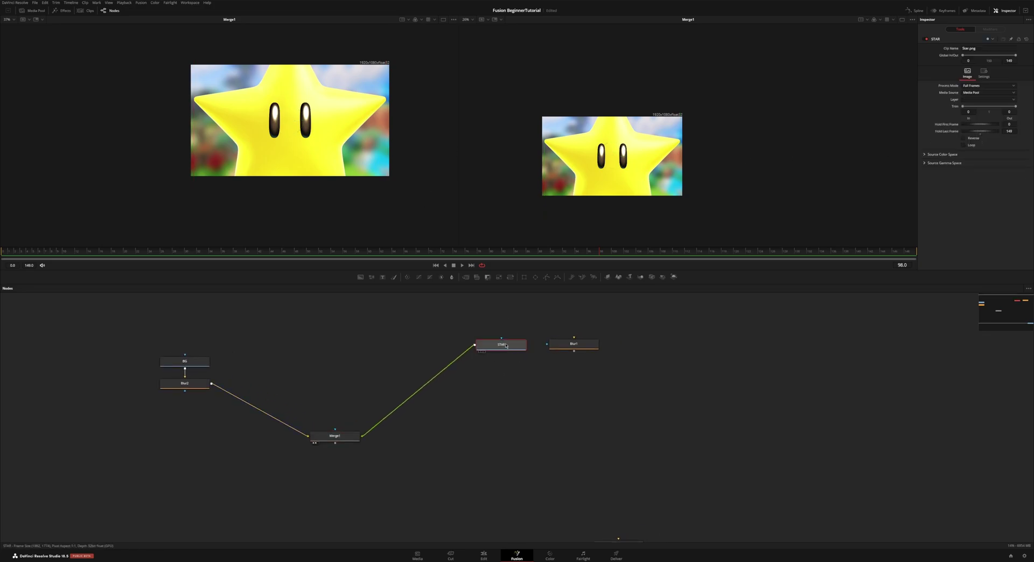
key("ctrl+space")
type("xf")
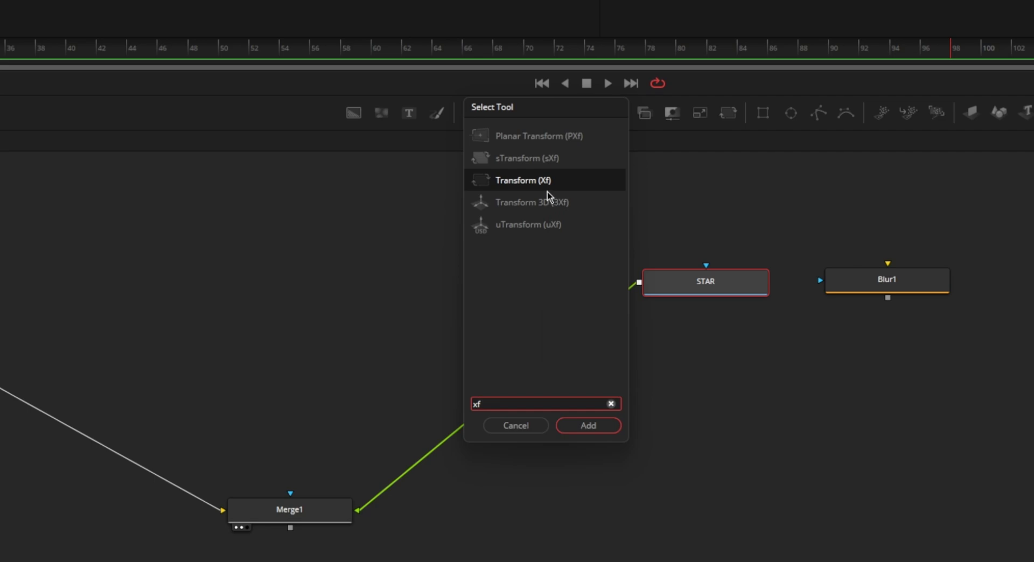
left_click(589, 425)
left_click_drag(554, 300, 709, 351)
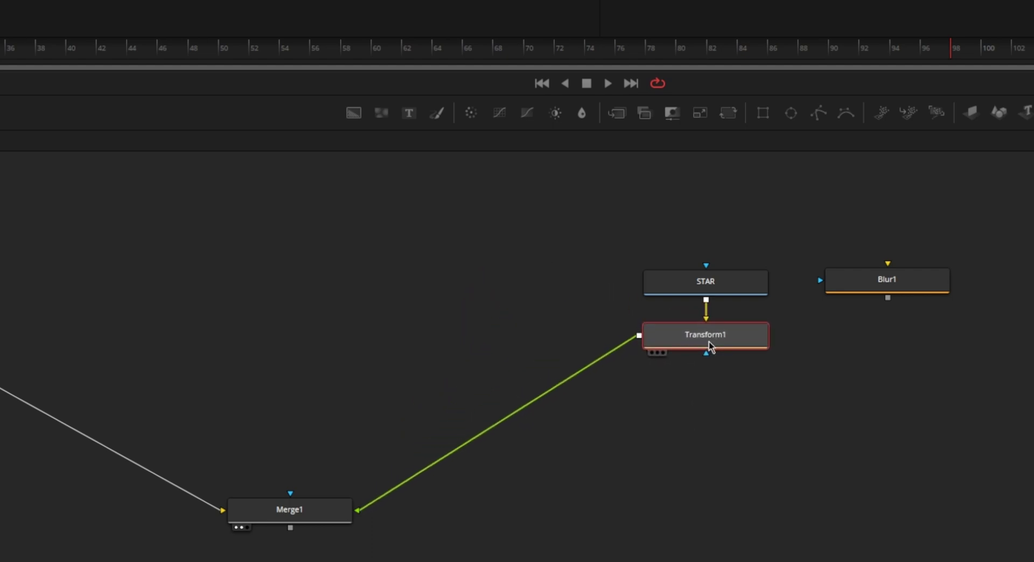
Scale the star to about 0.34 with Transform1 and raise its center to about Y 0.60
left_click_drag(387, 213, 323, 152)
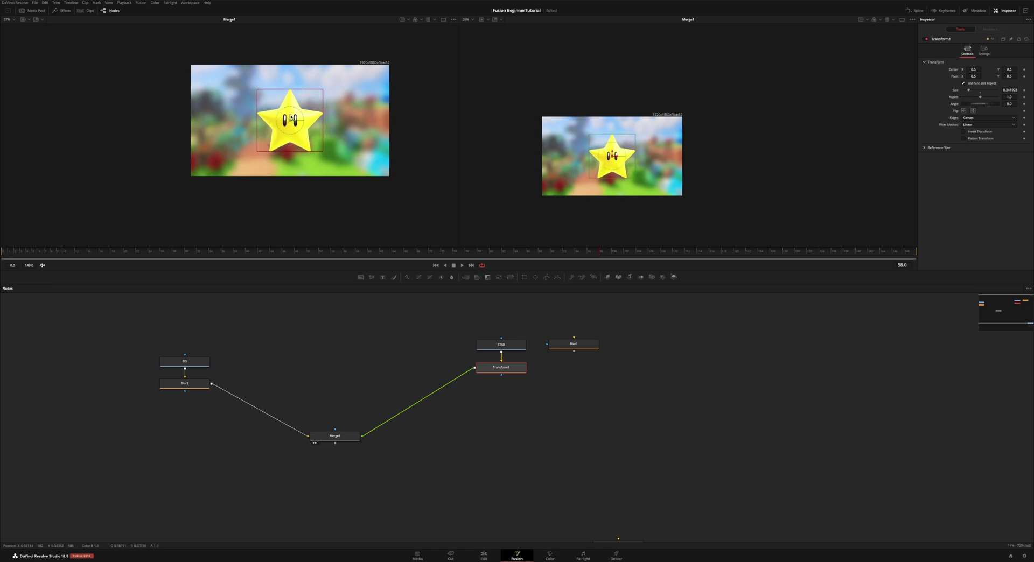
left_click_drag(290, 117, 291, 106)
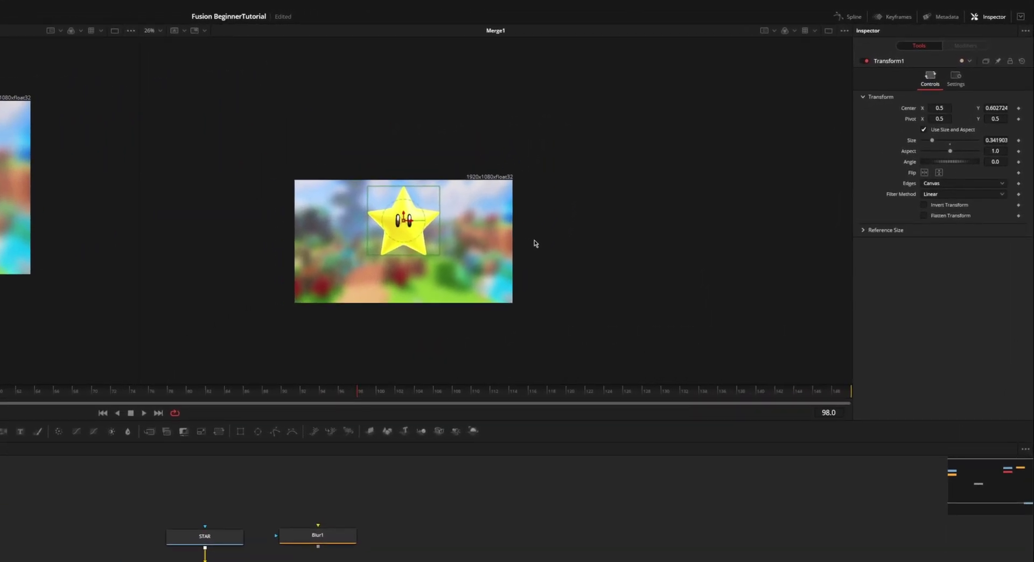
Hide the on-screen controls in the second viewer
scroll(535, 243, "up", 5)
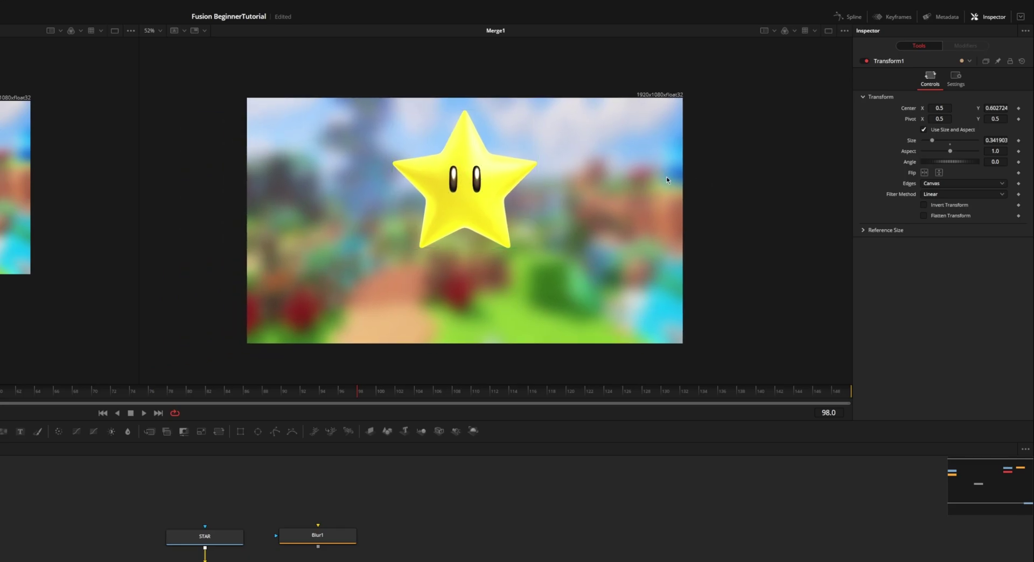
left_click(845, 31)
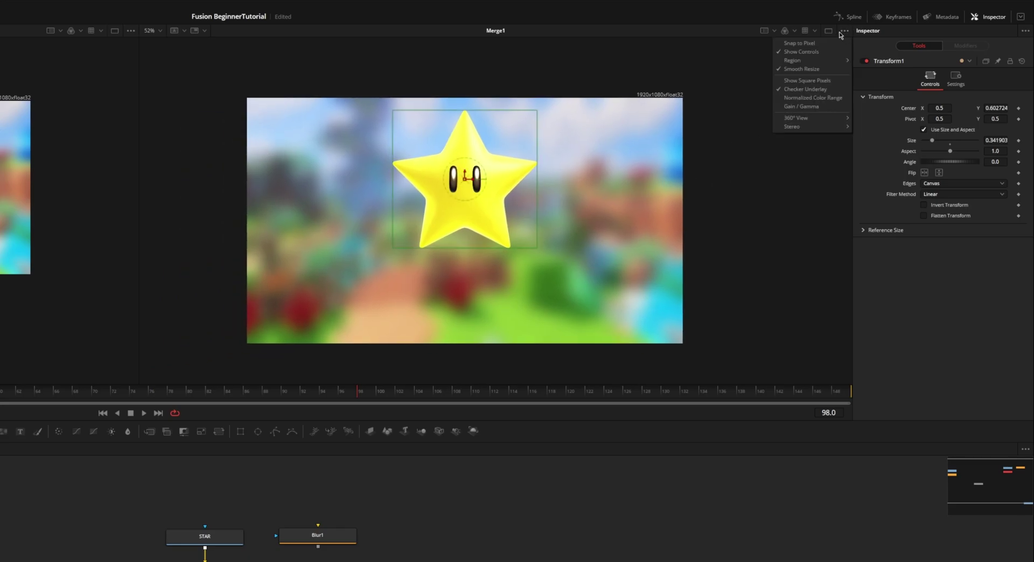
left_click(794, 53)
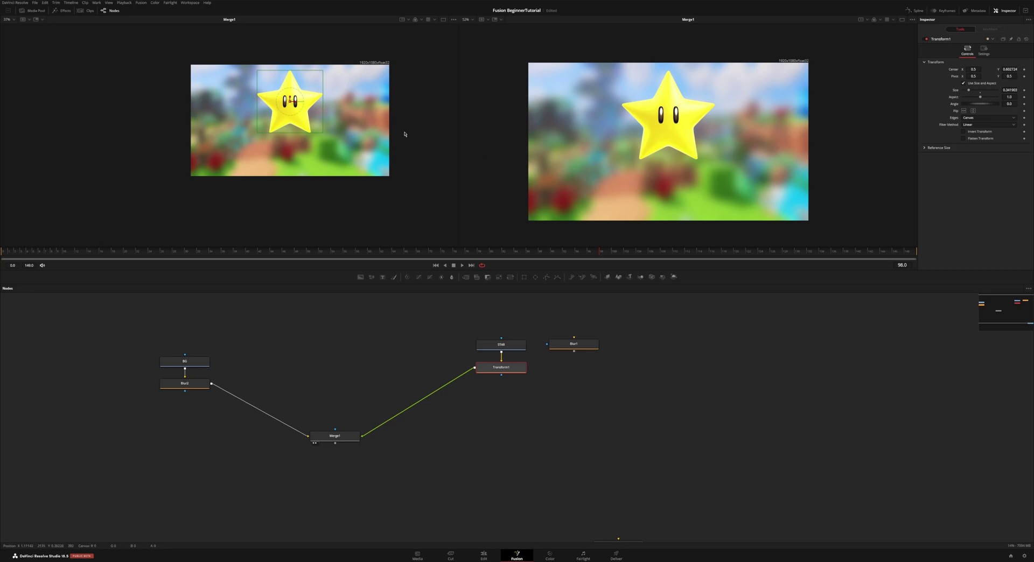
Try the guides and fit-to-view in the first viewer, leaving the guides shown with the image enlarged to 52%
scroll(349, 139, "up", 2)
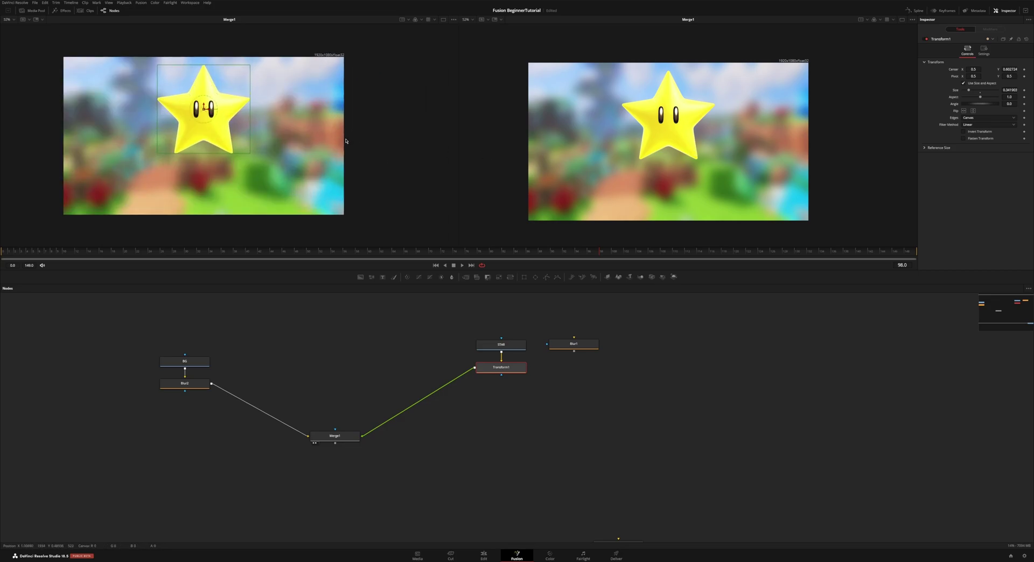
key("ctrl+g")
left_click_drag(325, 135, 400, 131)
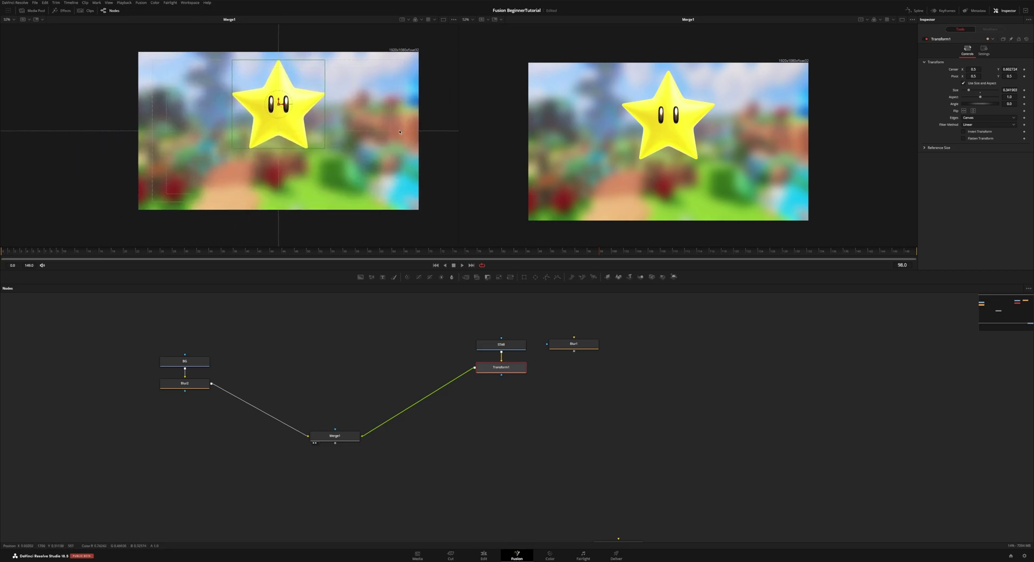
key("ctrl+f")
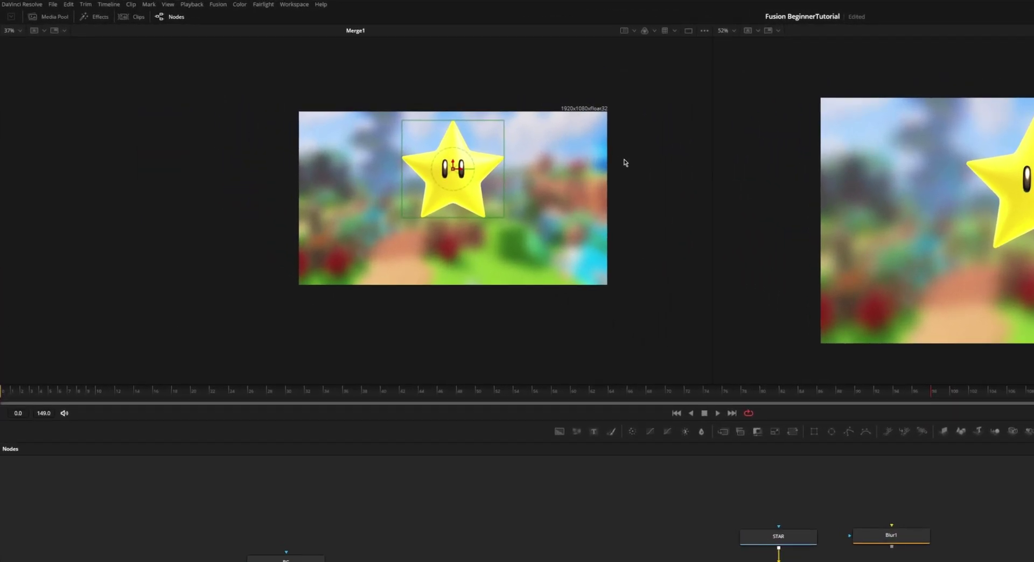
key("ctrl+g")
scroll(616, 172, "up", 1)
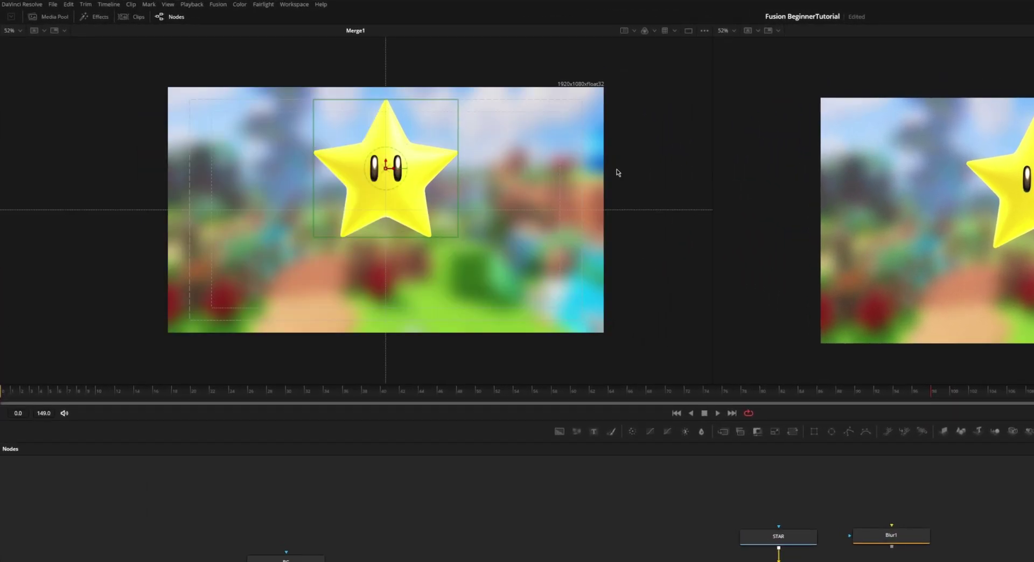
left_click_drag(538, 168, 582, 176)
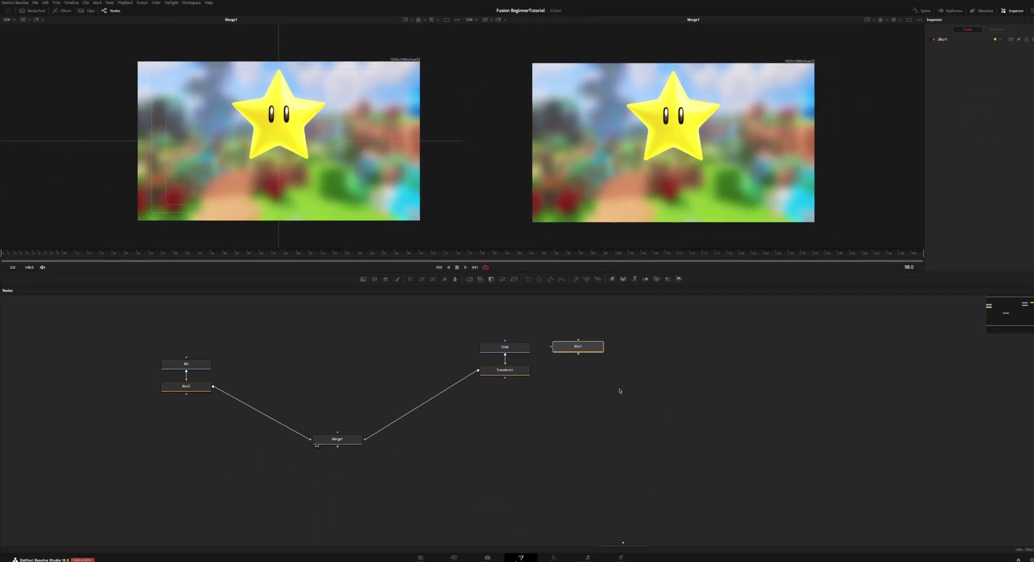
Delete the unconnected Blur1 node
key("Delete")
scroll(452, 370, "down", 2)
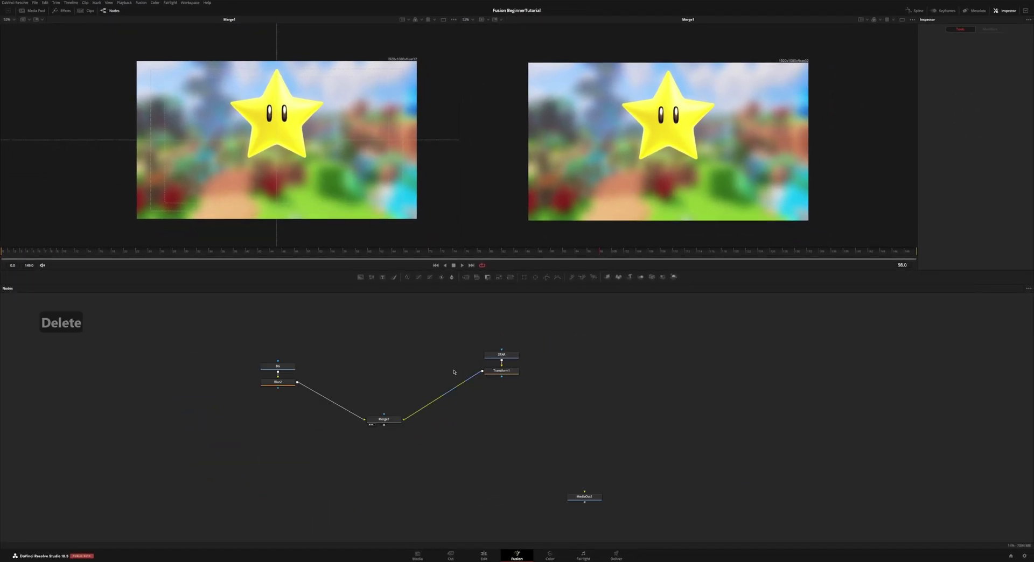
Merge a new text node over the Merge1 output, and place Merge2 below Merge1 with the text node beside it
left_click(384, 419)
left_click(382, 277)
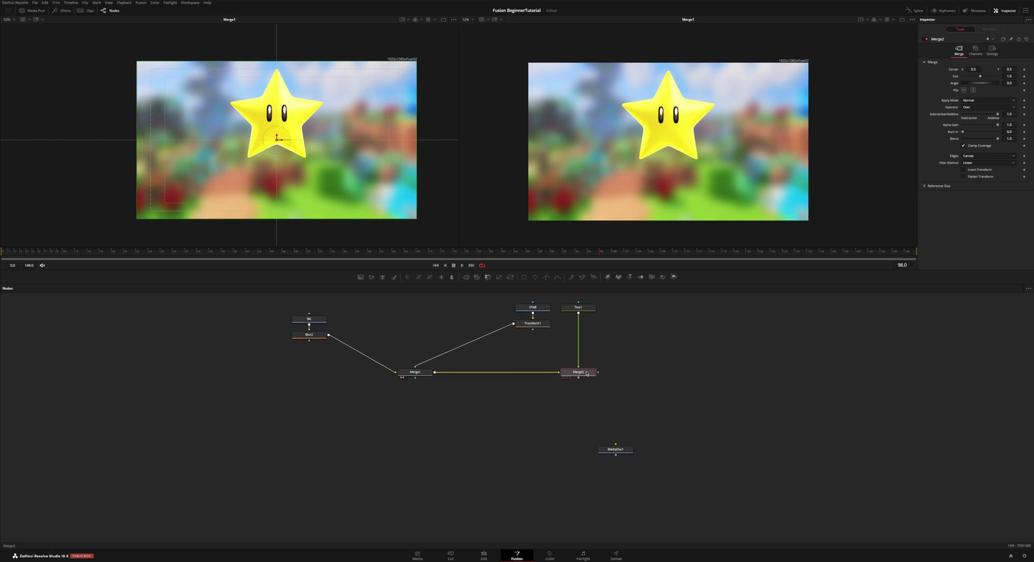
left_click_drag(585, 371, 421, 426)
left_click(333, 485)
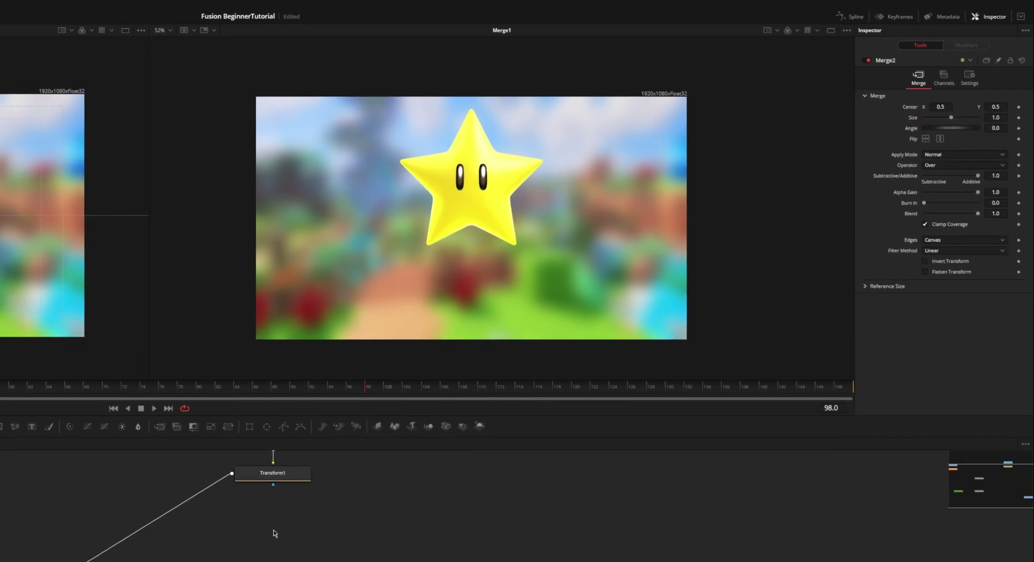
Show the Merge2 result in both viewers and enter "Power Star" as the content of Text1
scroll(274, 533, "down", 2)
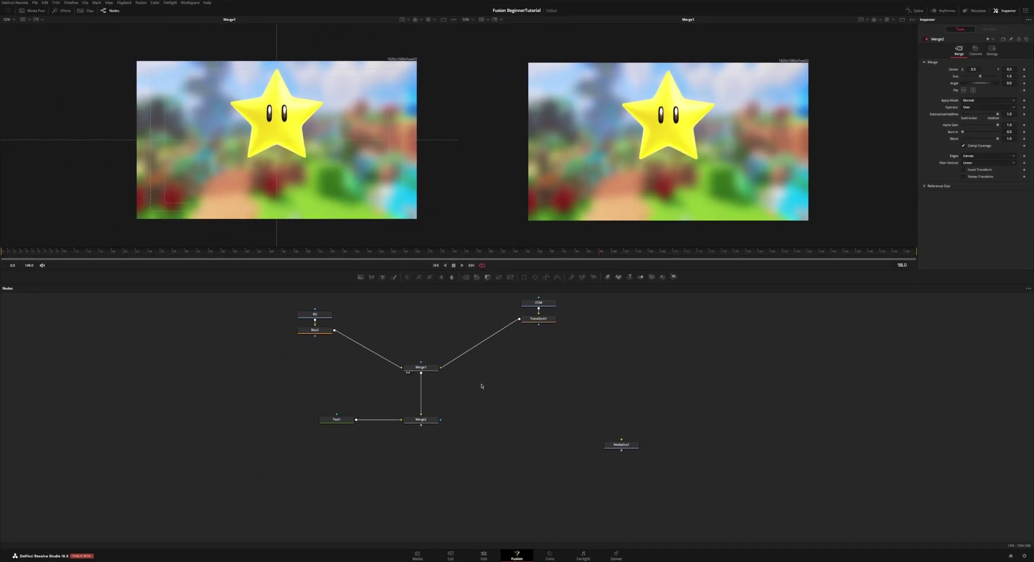
left_click(428, 422)
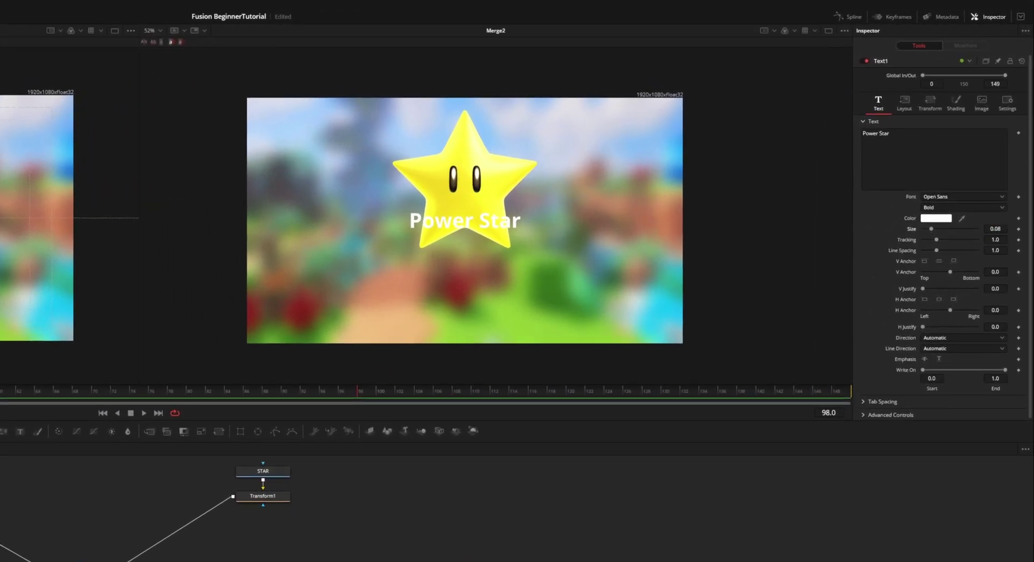
Set the "Power Star" text to Montserrat at size 0.2048 and move it below the star
left_click_drag(931, 229, 945, 229)
left_click(947, 198)
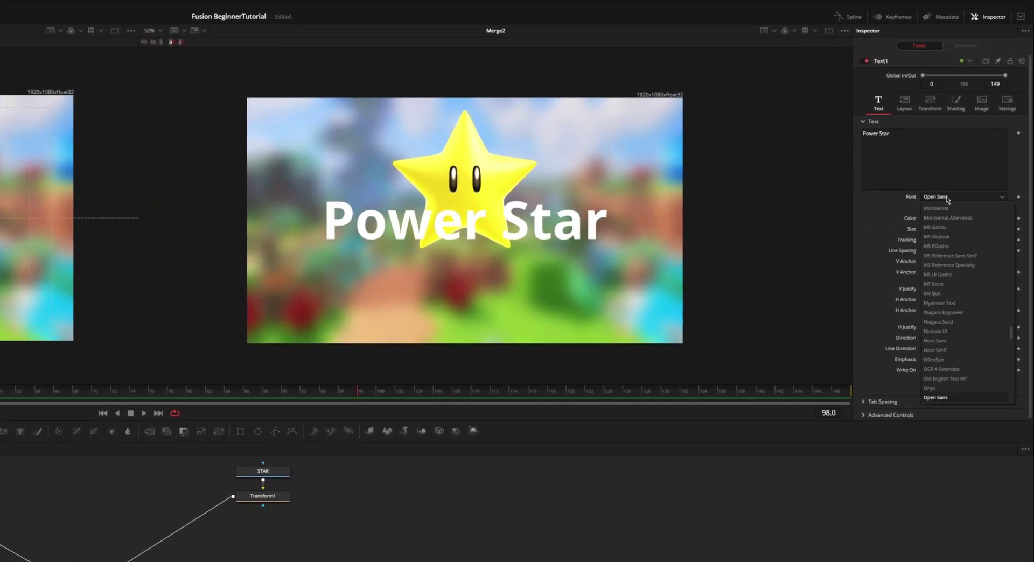
left_click(936, 209)
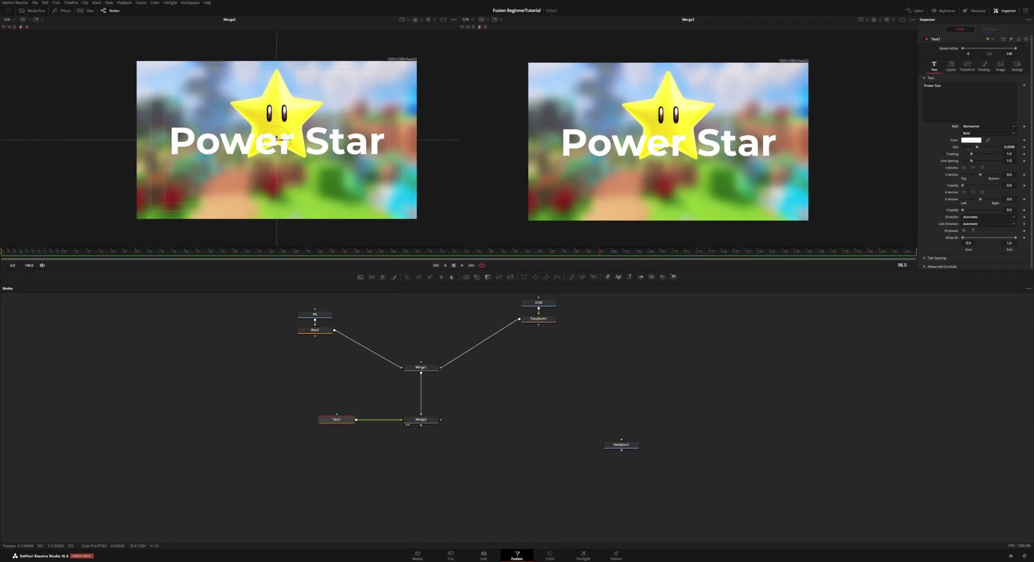
left_click_drag(276, 138, 276, 186)
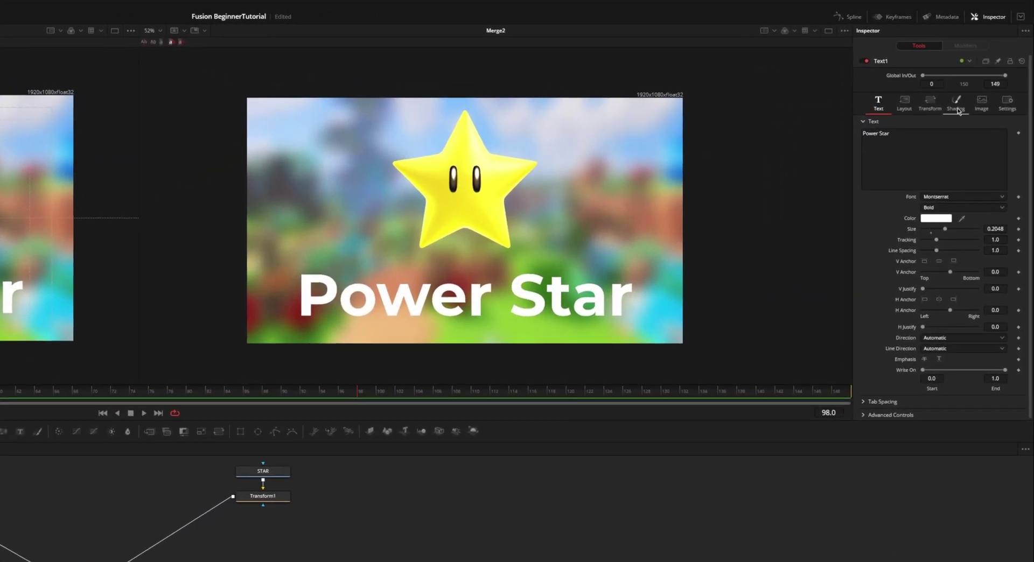
Try the Red Outline and Black Shadow shading elements of Text1, leave both disabled, and return to its text settings
left_click(958, 110)
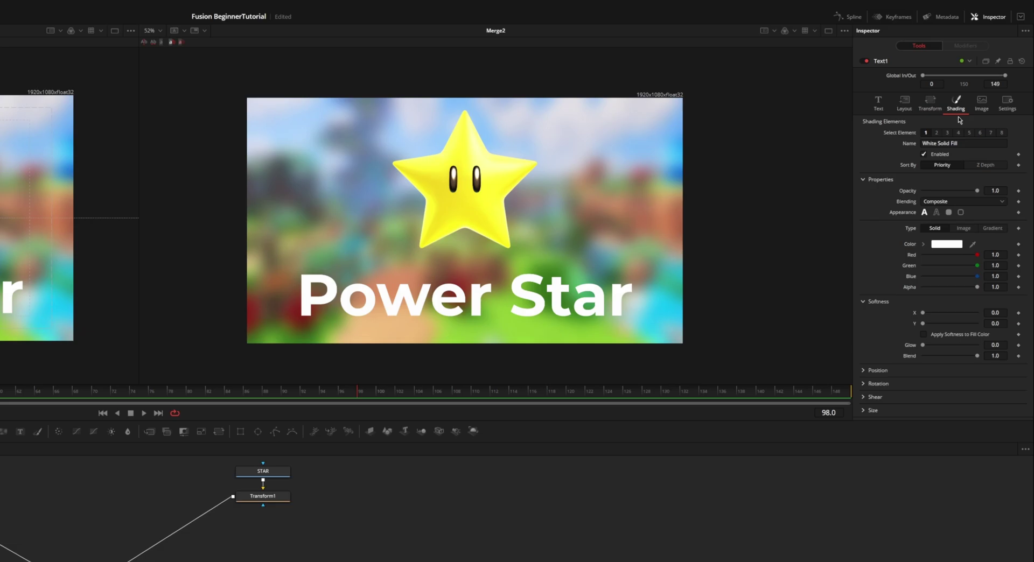
left_click(937, 132)
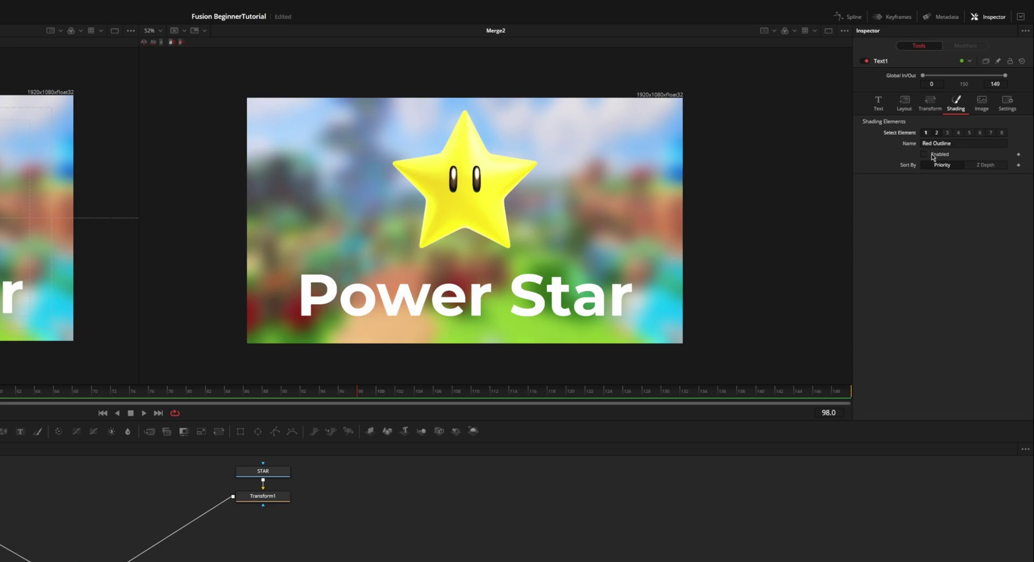
left_click(923, 155)
left_click(946, 133)
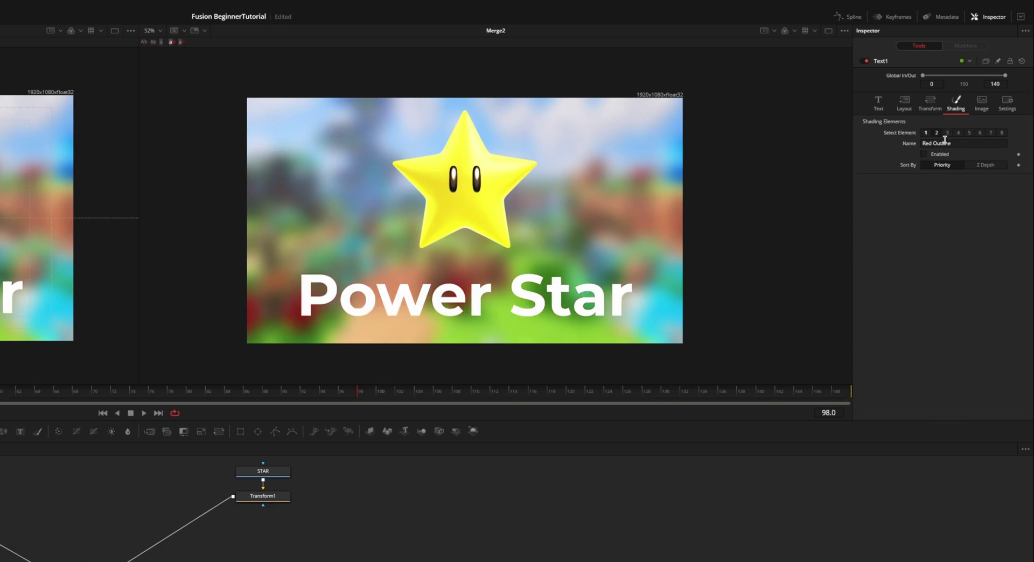
left_click(924, 154)
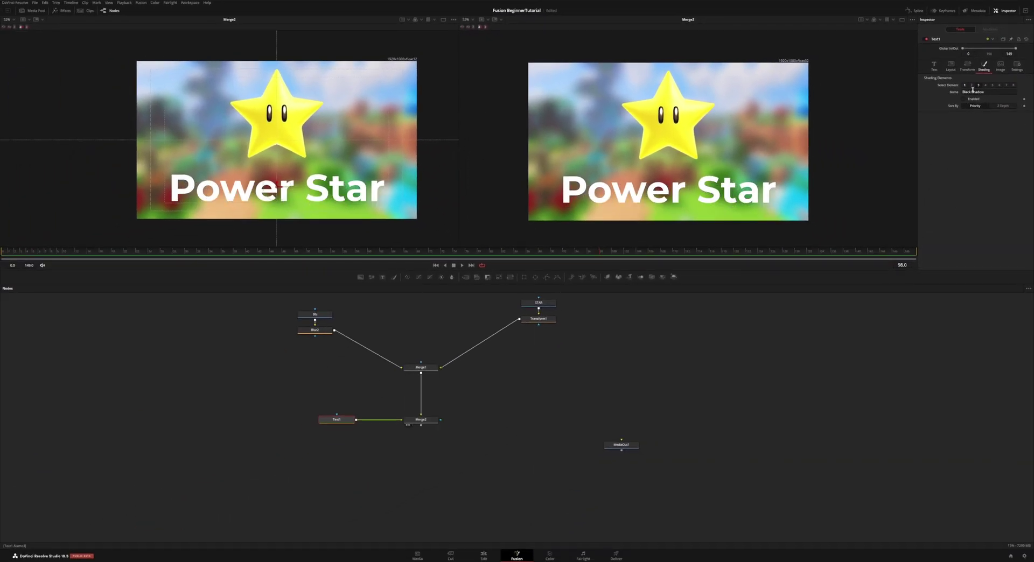
left_click(933, 66)
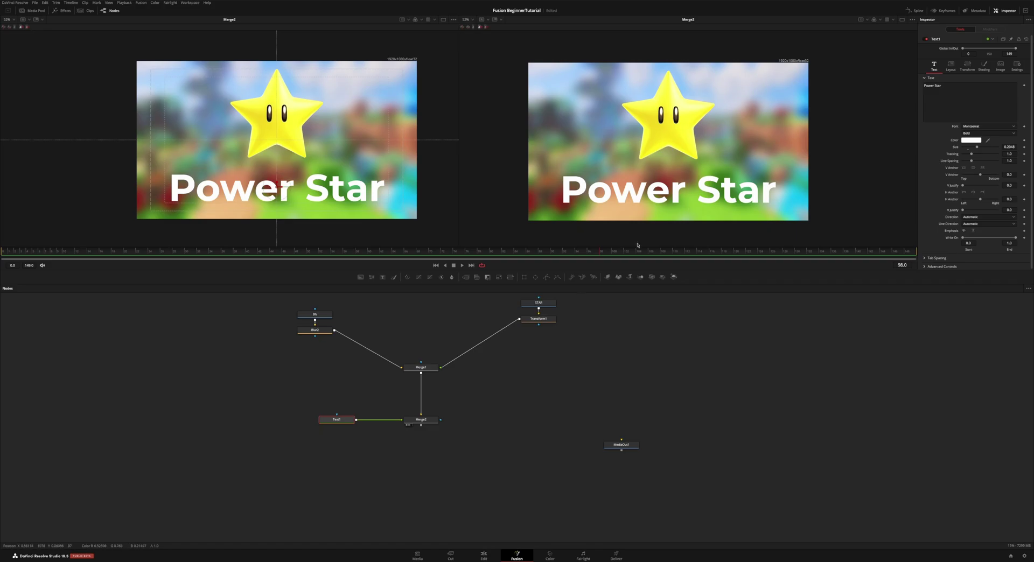
Move Text1 farther from Merge2 and insert a Drop Shadow node between them
left_click_drag(344, 421, 286, 421)
key("ctrl+space")
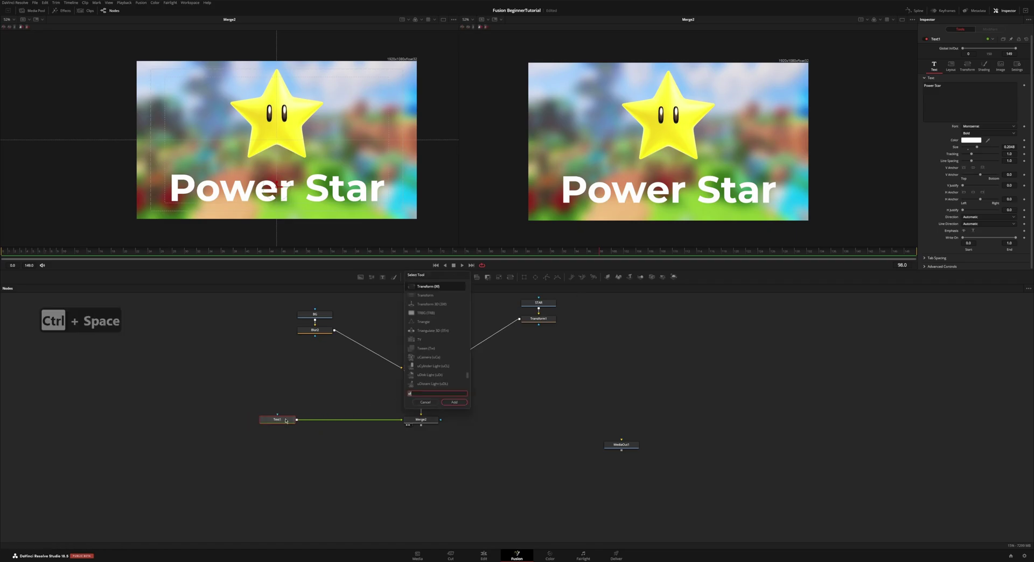
type("shad")
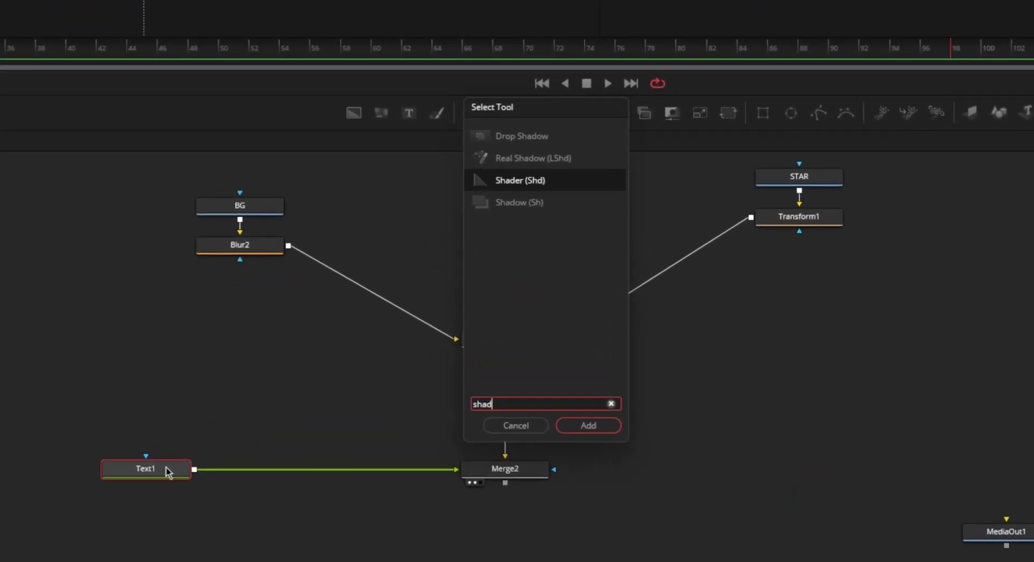
key("Up")
key("Up")
key("Return")
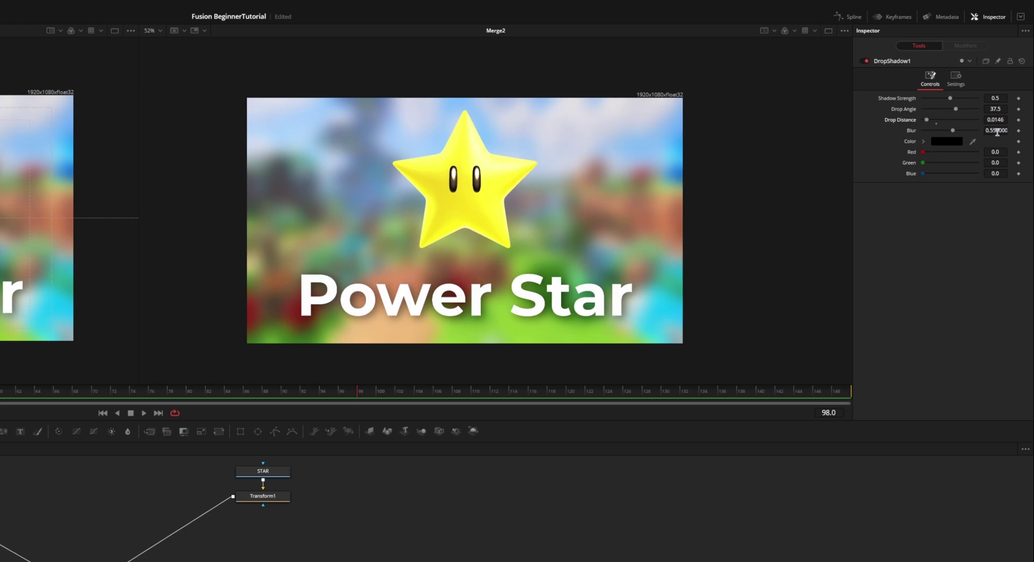
Set the drop shadow's Drop Distance to 0.0146, Blur to 0.36 and Shadow Strength to about 0.19
type("0.36")
key("Return")
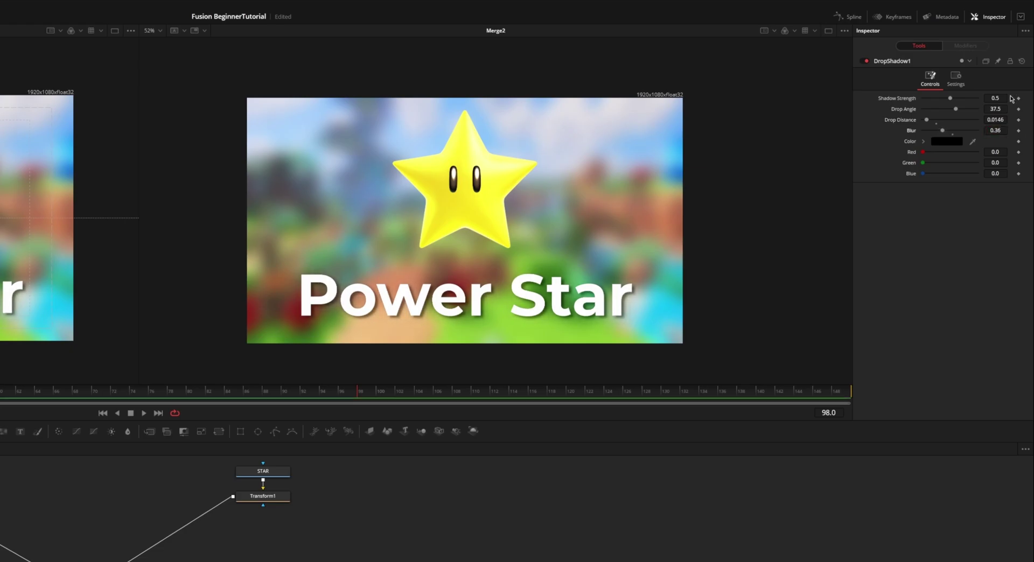
left_click(997, 97)
type("0.191")
key("Return")
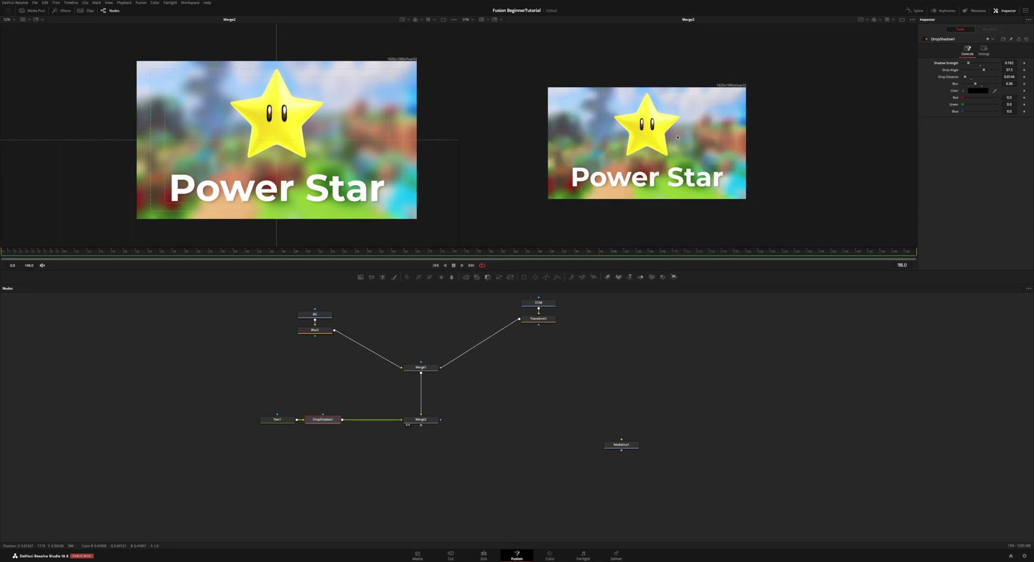
Place MediaOut1 below Merge2, connect Merge2's output to it, and check the composition in the Edit page timeline
left_click_drag(549, 358, 589, 325)
left_click_drag(660, 412, 453, 518)
left_click_drag(461, 392, 465, 509)
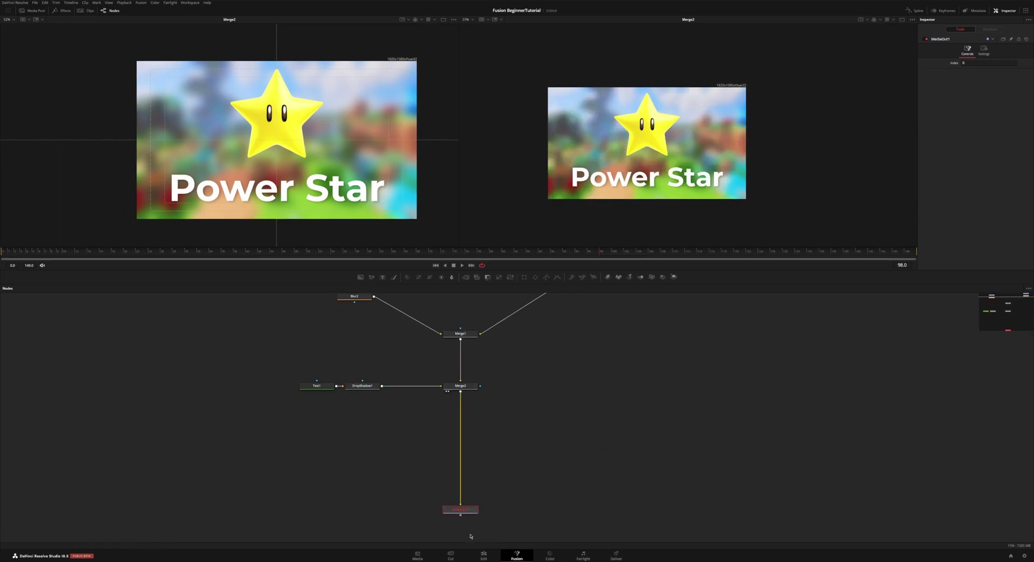
left_click(483, 555)
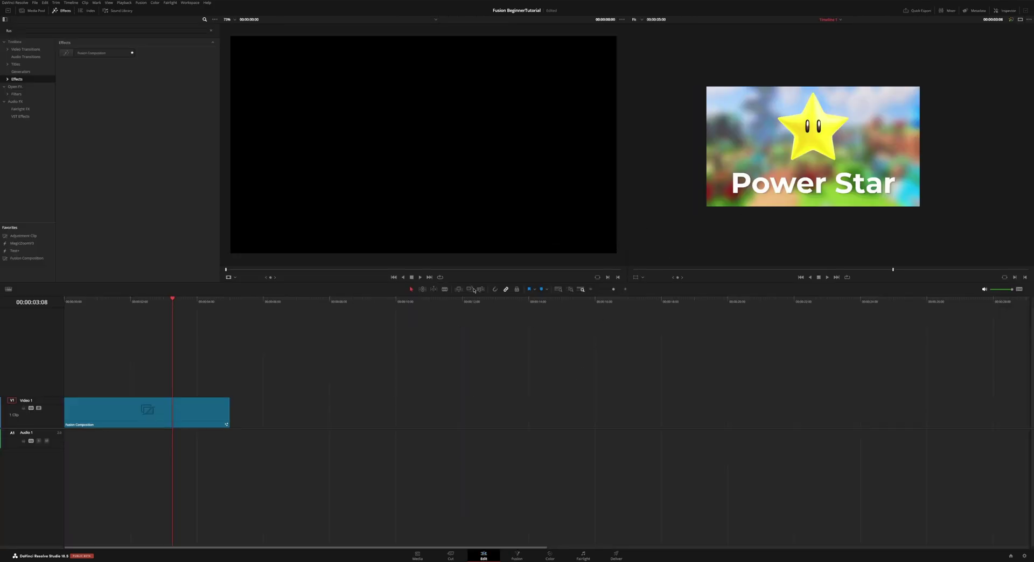
left_click_drag(161, 303, 117, 309)
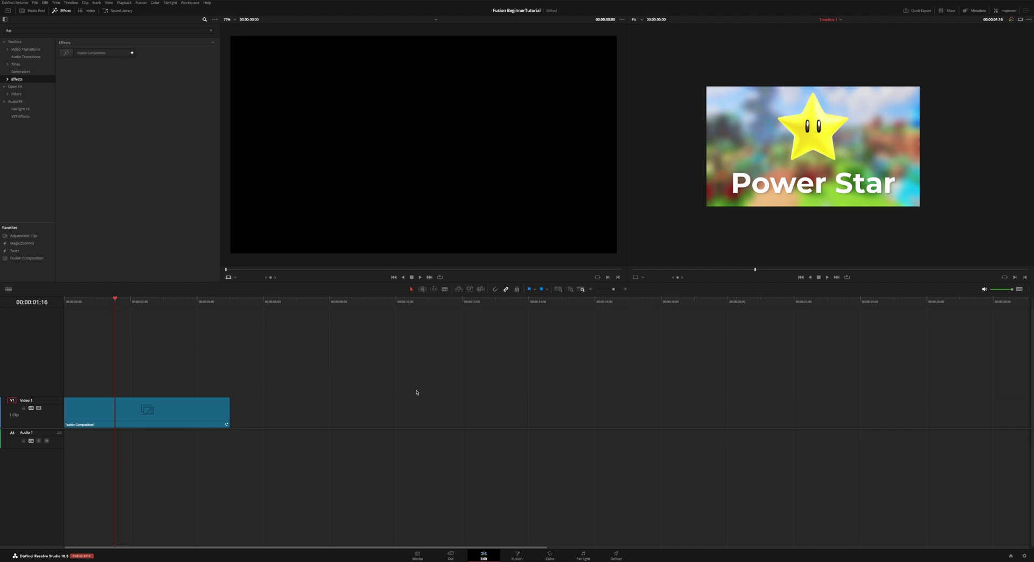
Return to the Fusion page and keyframe Transform1's Size and Center at frame 12
left_click(522, 559)
left_click_drag(27, 256, 76, 253)
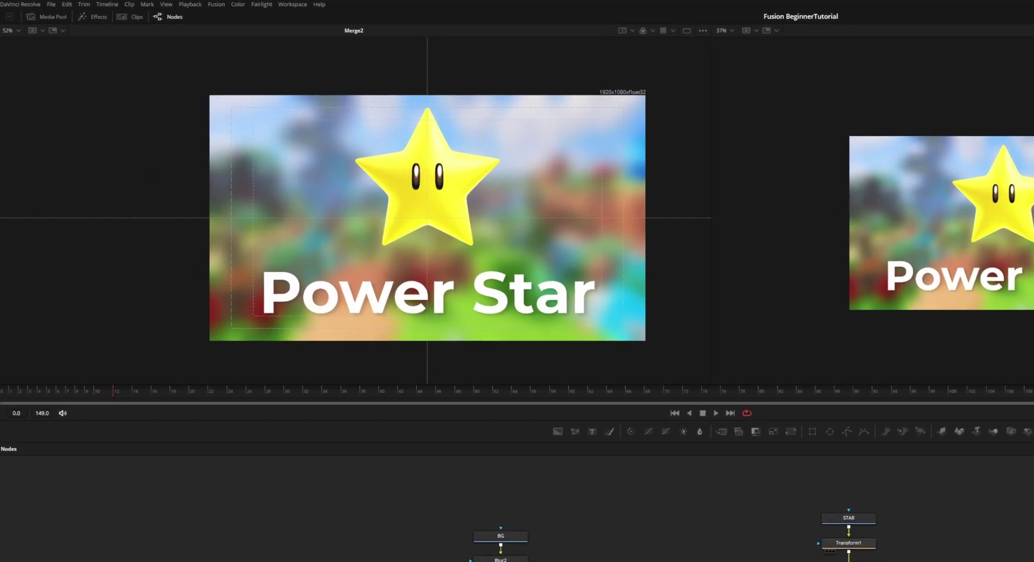
left_click(851, 544)
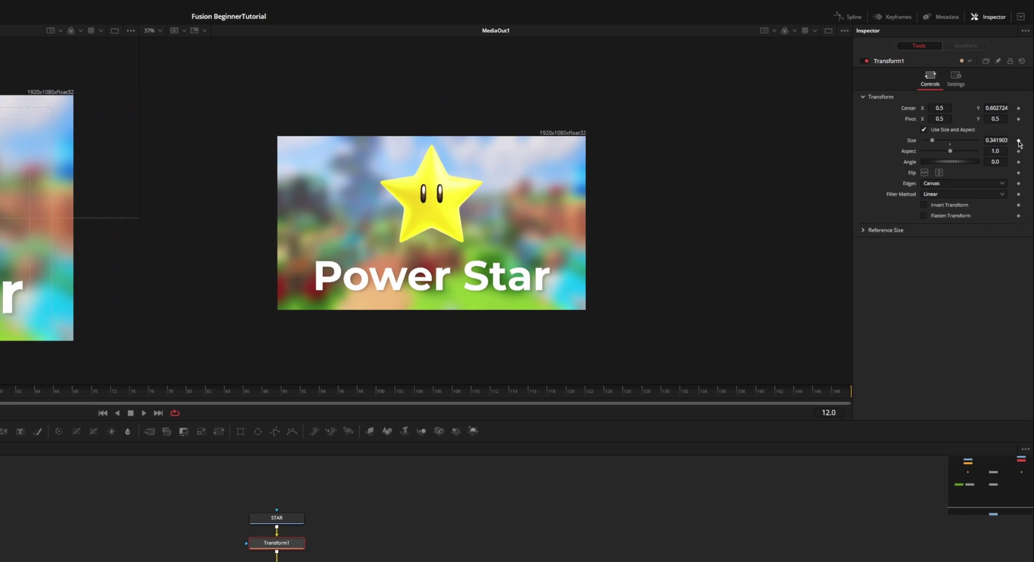
left_click(1018, 141)
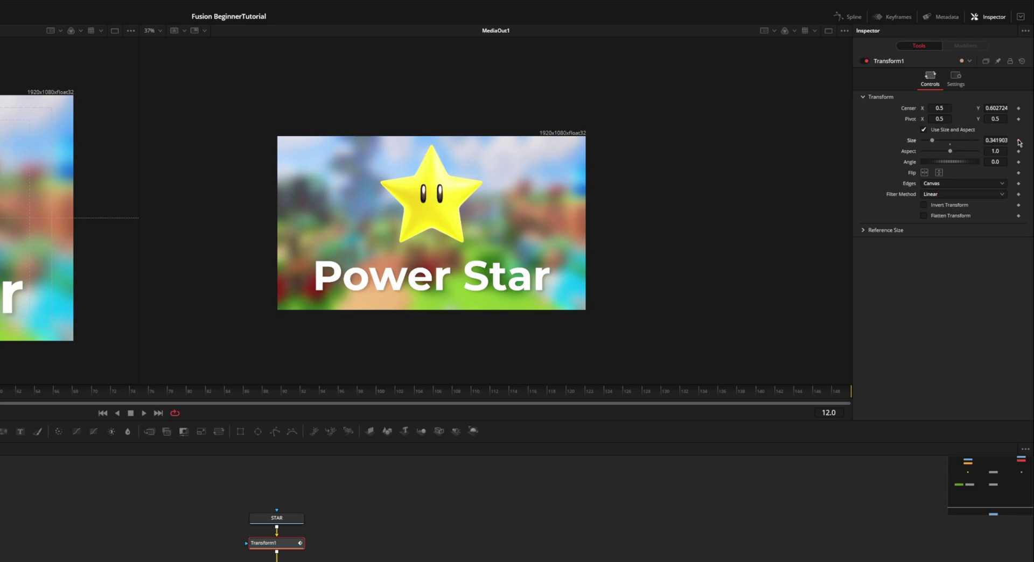
left_click(1018, 108)
mouse_move(996, 110)
left_mouse_down()
mouse_move(978, 110)
mouse_move(996, 110)
left_mouse_up()
At frame 0, move the star down to a Center Y of about 0.22, set its Size to 0.0, and play the animation
left_click(21, 252)
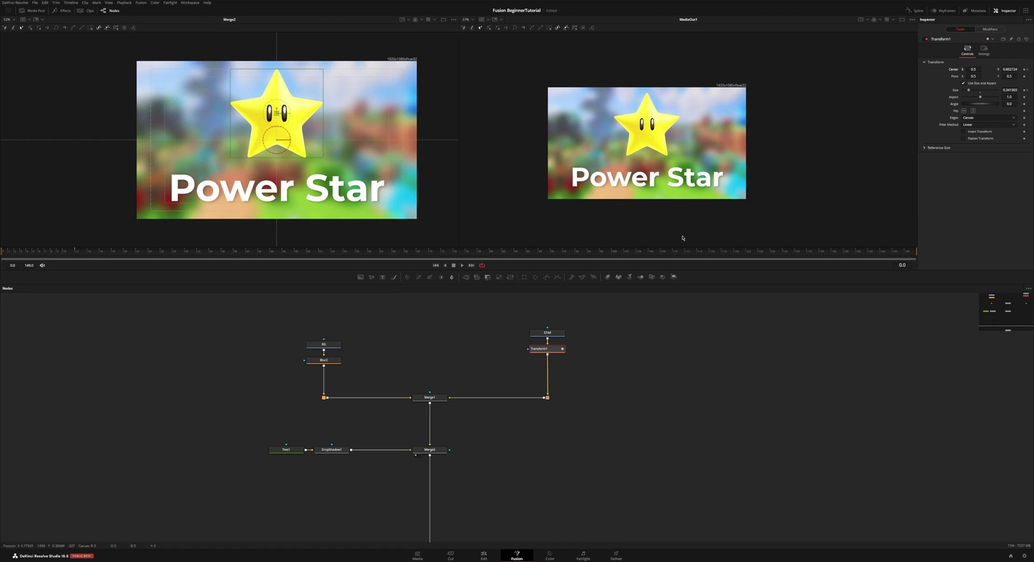
left_click_drag(277, 113, 276, 210)
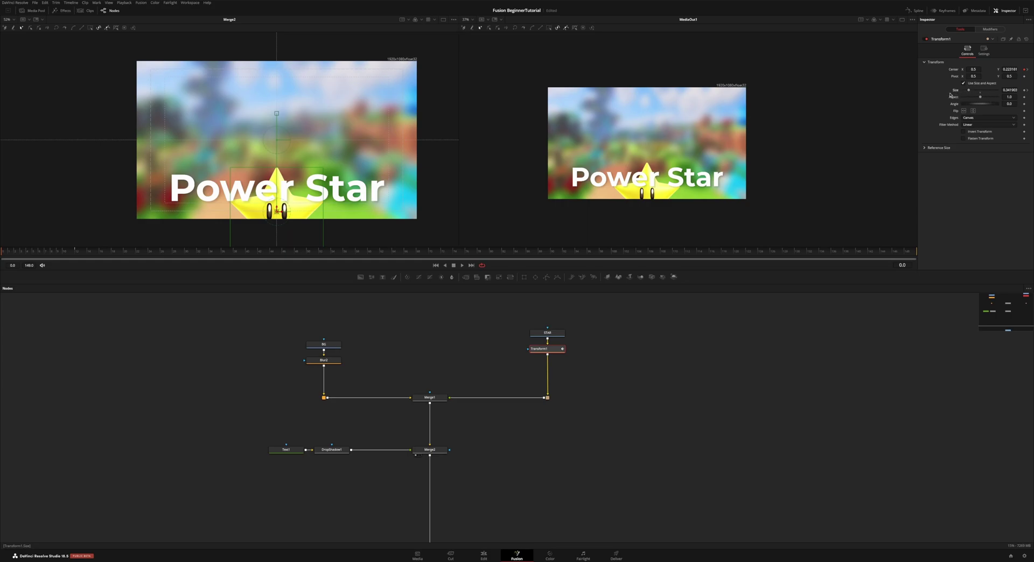
left_click_drag(968, 90, 961, 91)
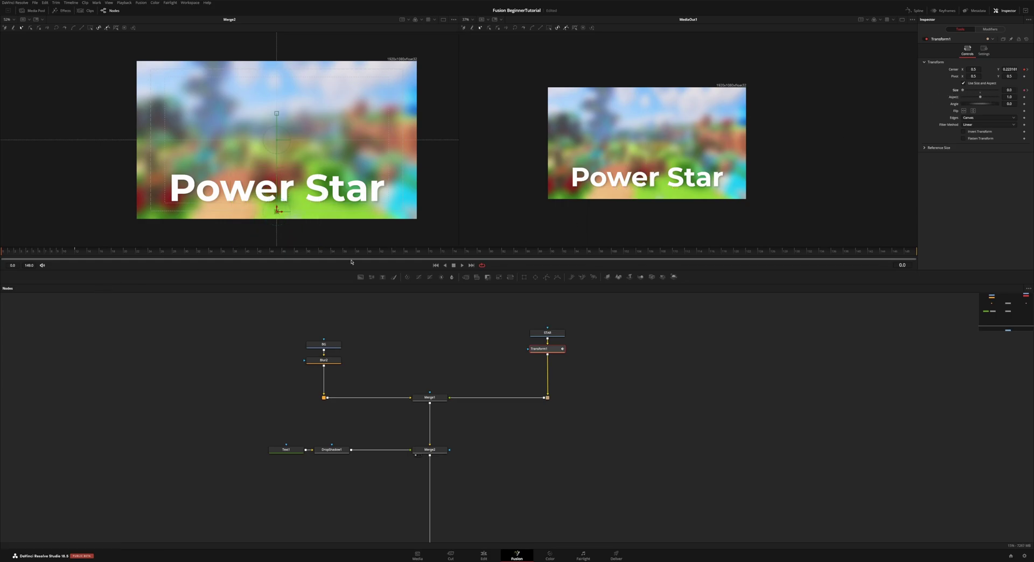
left_click(462, 266)
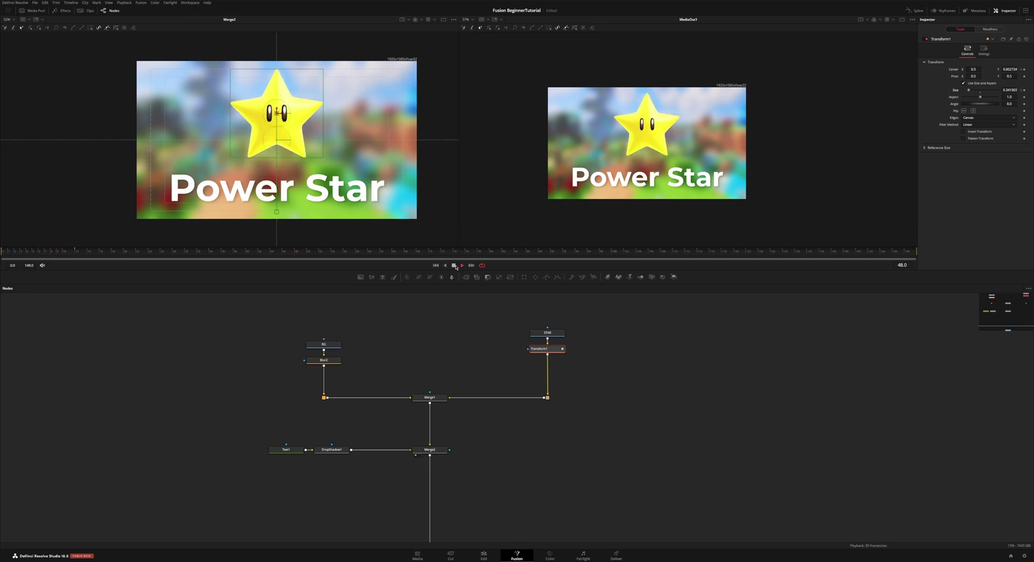
Shift Text1 and DropShadow1 farther from Merge2 and insert a Transform node after DropShadow1
left_click_drag(291, 458, 318, 412)
left_click(383, 415, "ctrl")
left_click_drag(384, 415, 301, 414)
left_click(295, 410)
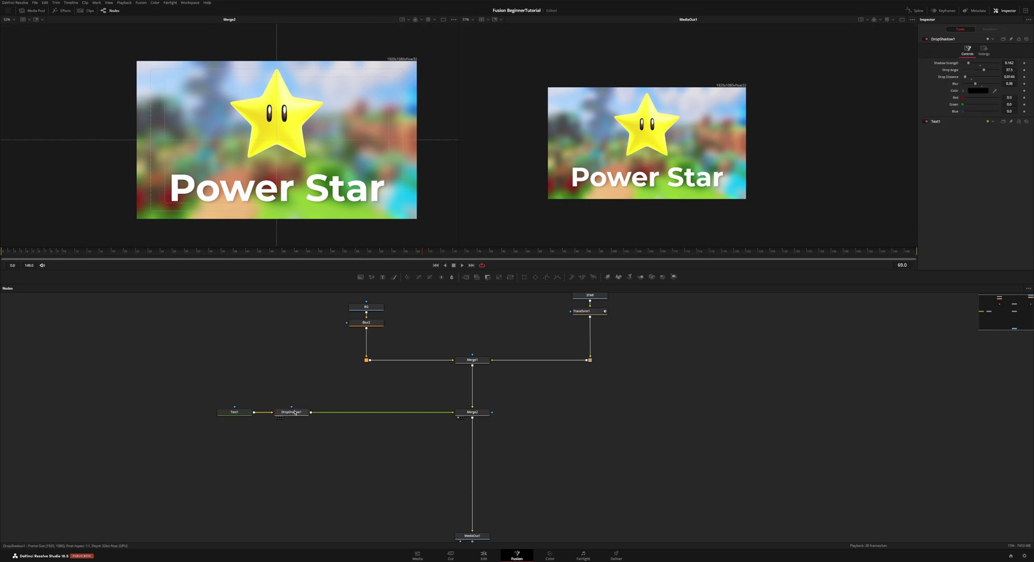
key("ctrl+space")
type("xf")
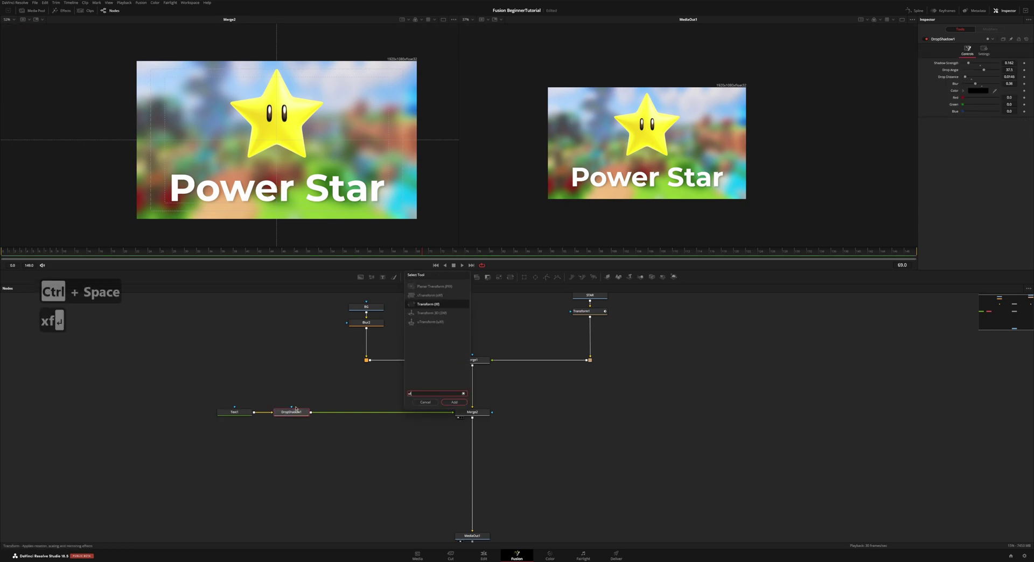
key("Return")
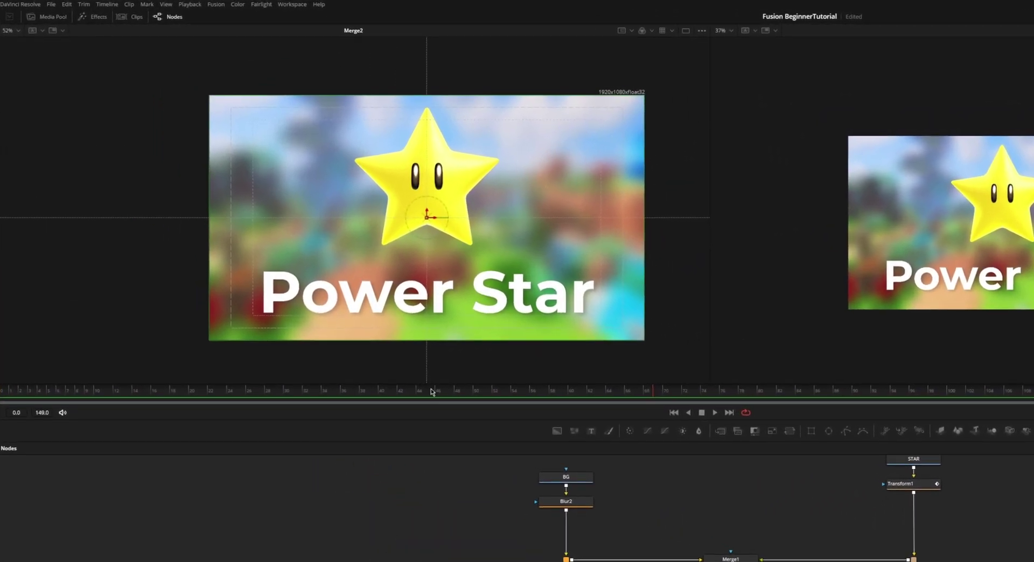
Keyframe Transform2's Center at frame 17, move the title out of frame to Center X -0.5 at frame 4, and play the animation
left_click_drag(47, 398, 170, 397)
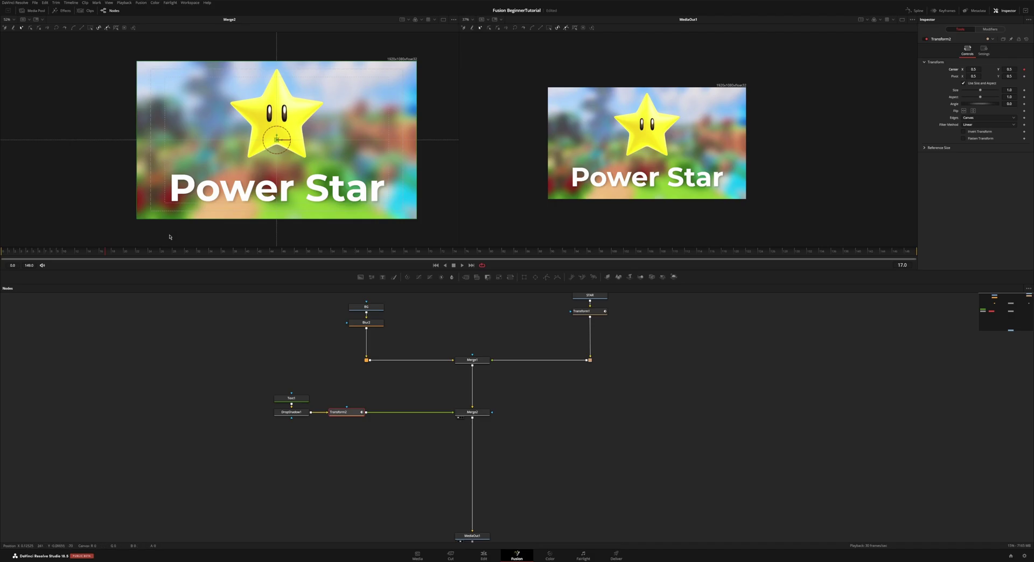
left_click_drag(105, 251, 27, 251)
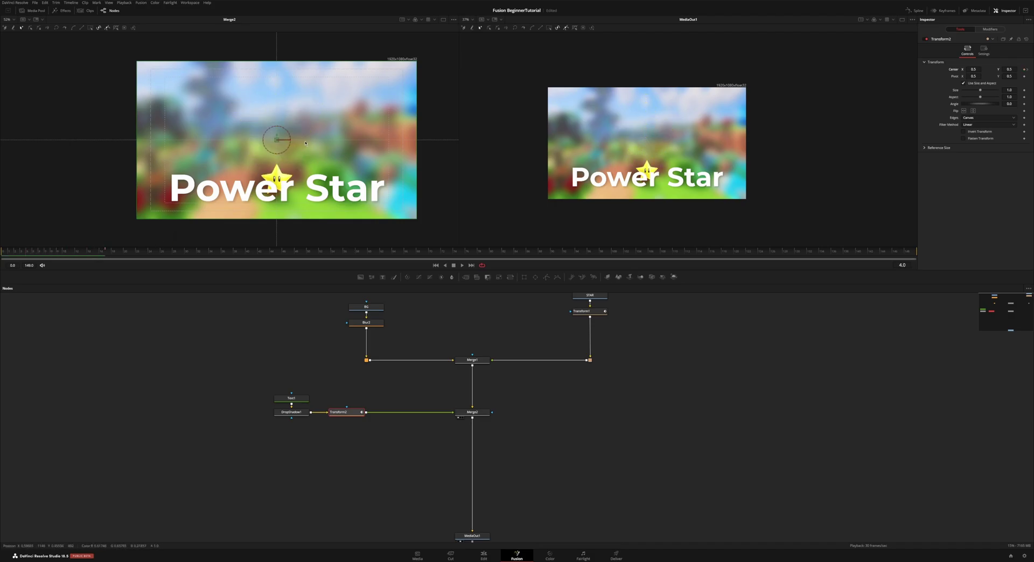
left_click_drag(283, 142, 4, 141)
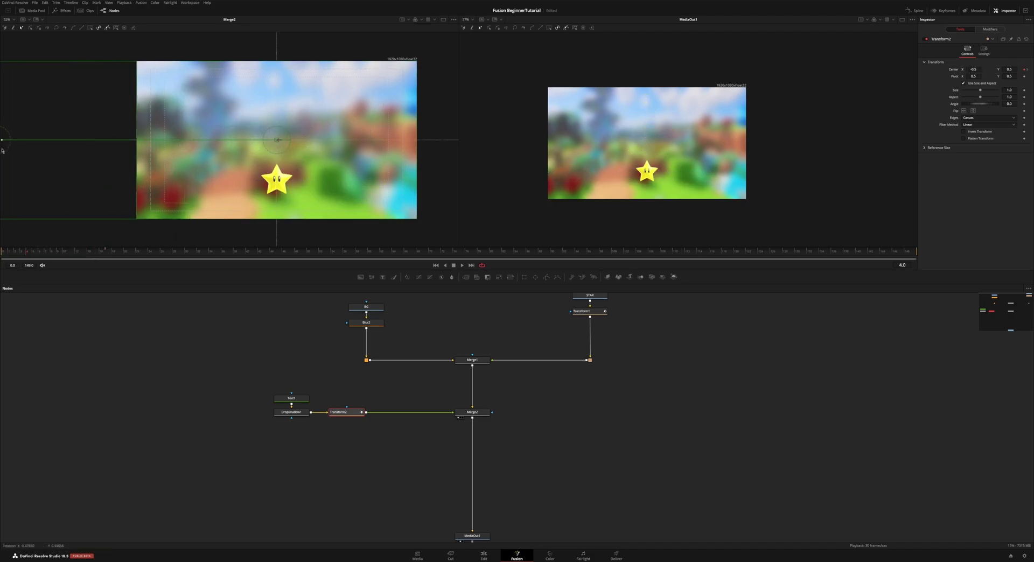
key("space")
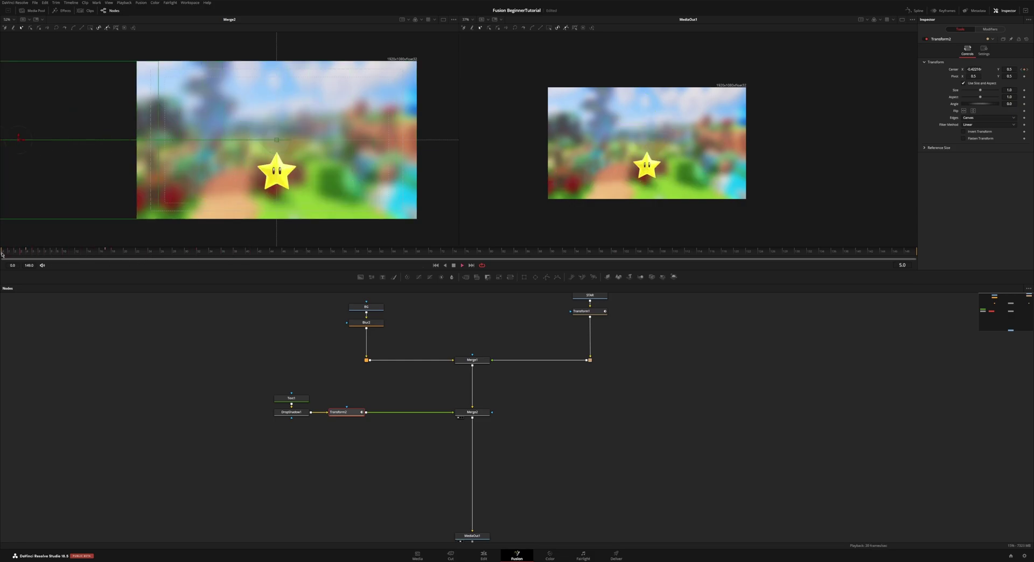
key("space")
Set Blur2's Blur Size to 0.0 and keyframe it at frame 13
left_click_drag(391, 323, 342, 340)
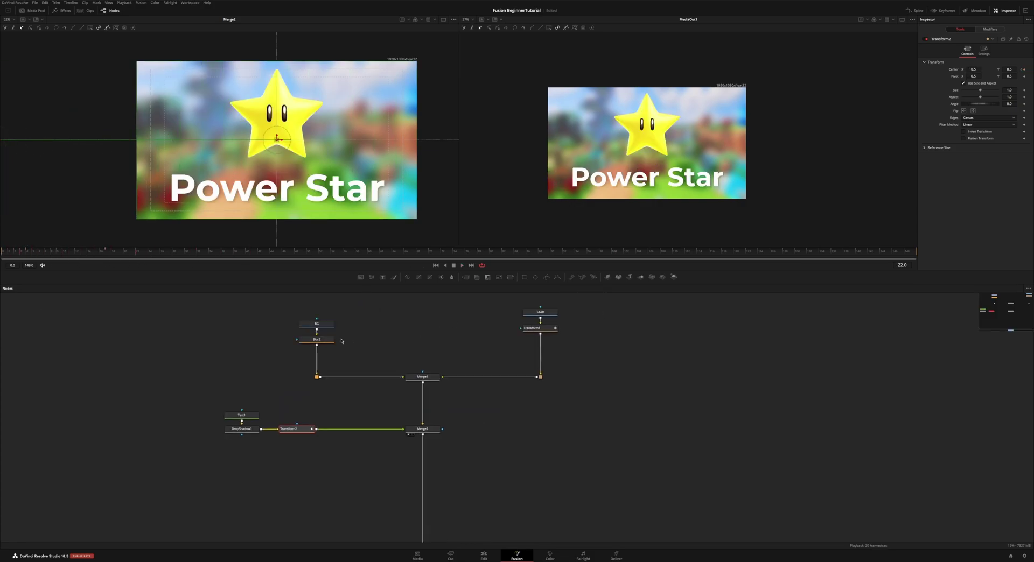
left_click(326, 340)
left_click(2, 253)
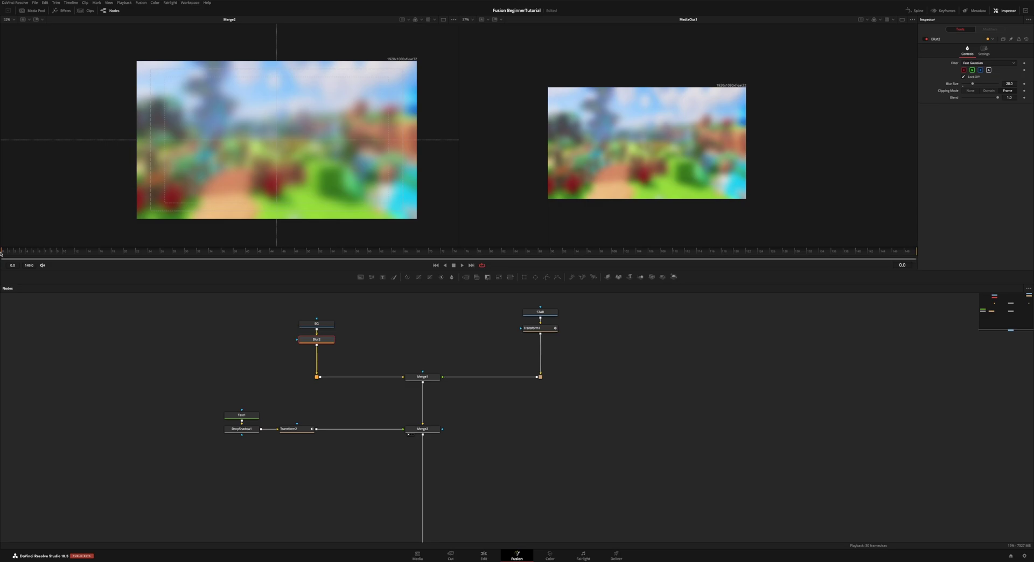
left_click_drag(972, 83, 891, 87)
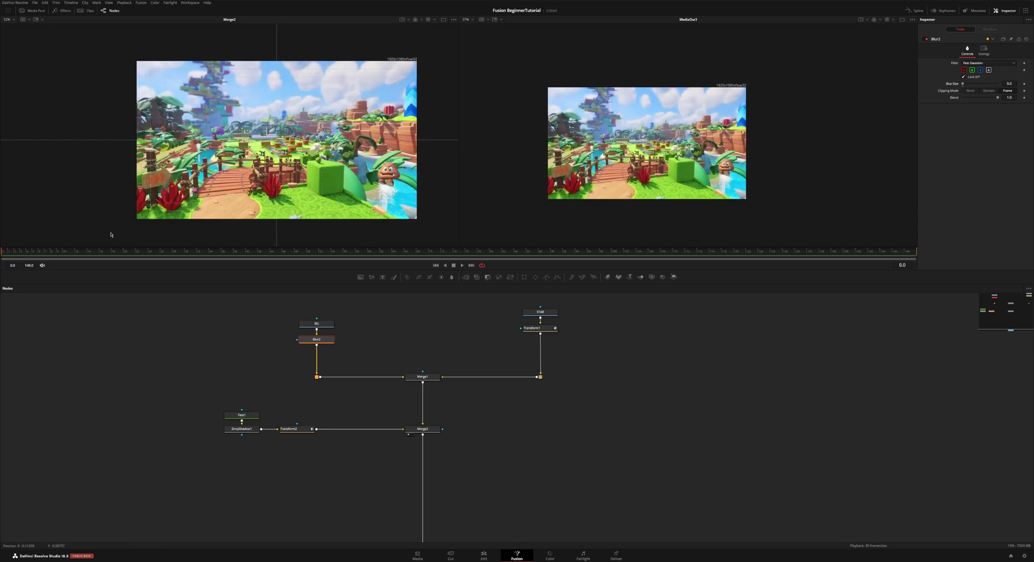
left_click_drag(15, 255, 80, 255)
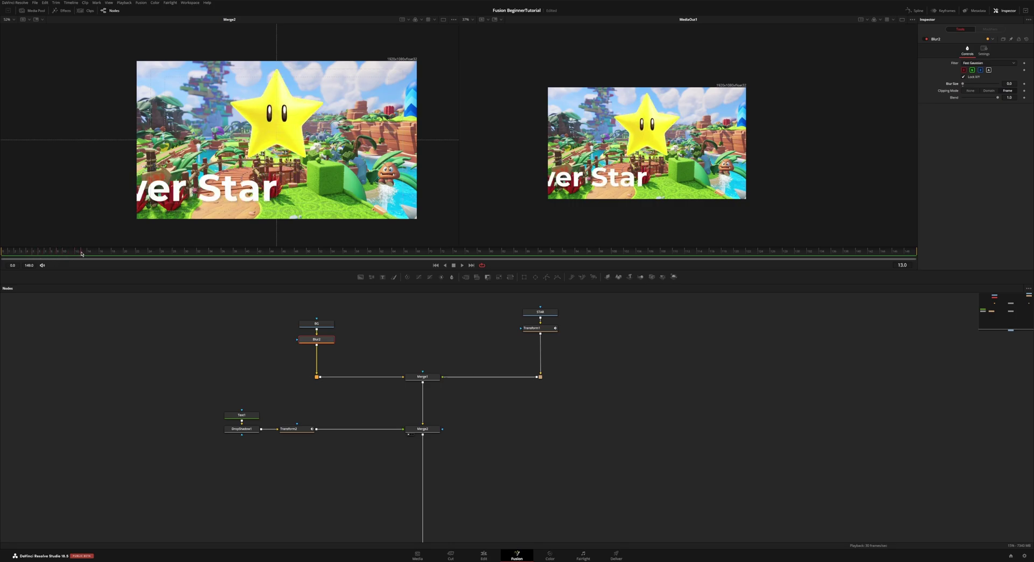
left_click(1024, 85)
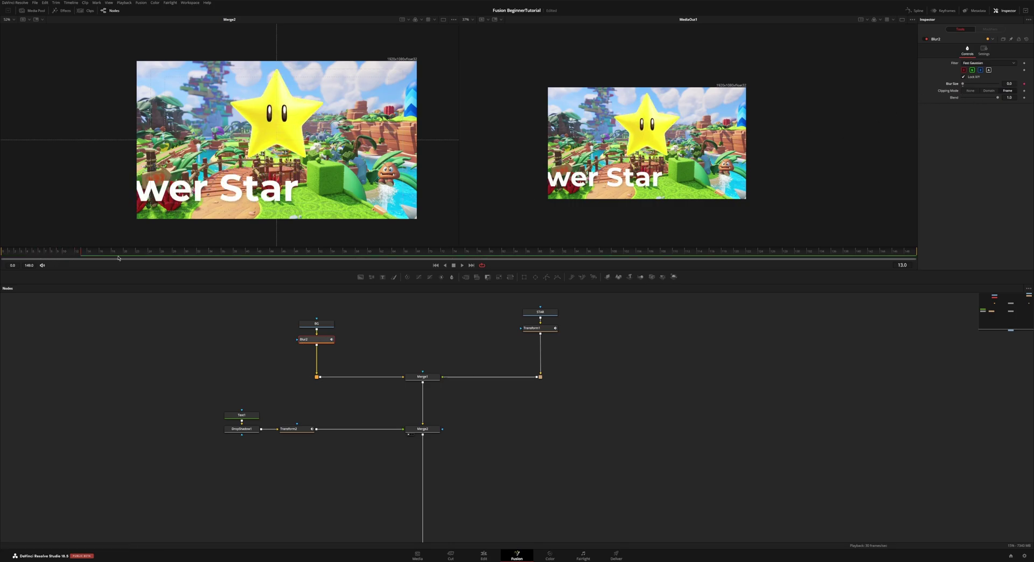
Set Blur2's Blur Size to 16.6 at frame 22 and play the animation from the start
left_click_drag(81, 253, 130, 253)
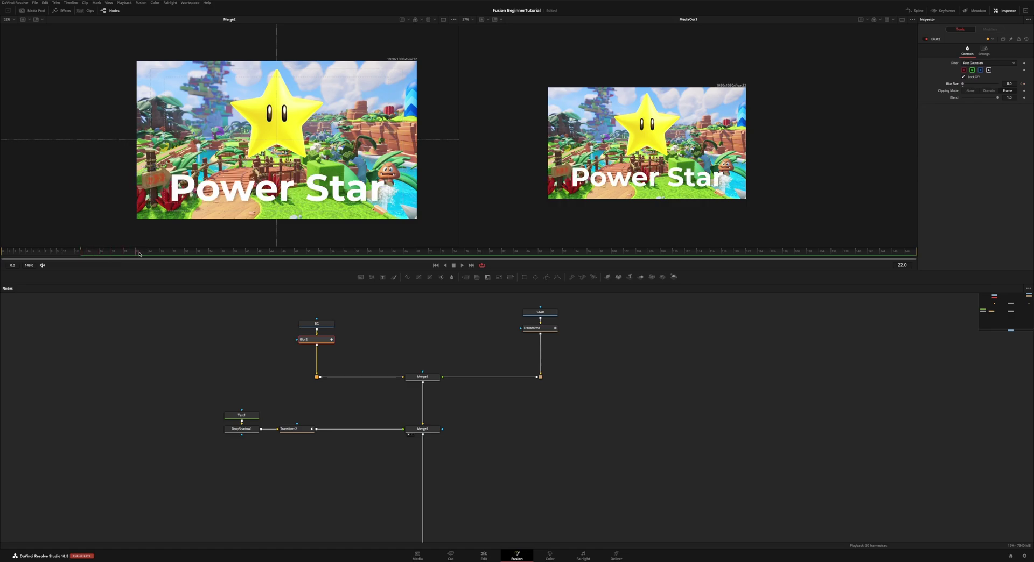
left_click_drag(1008, 83, 1018, 83)
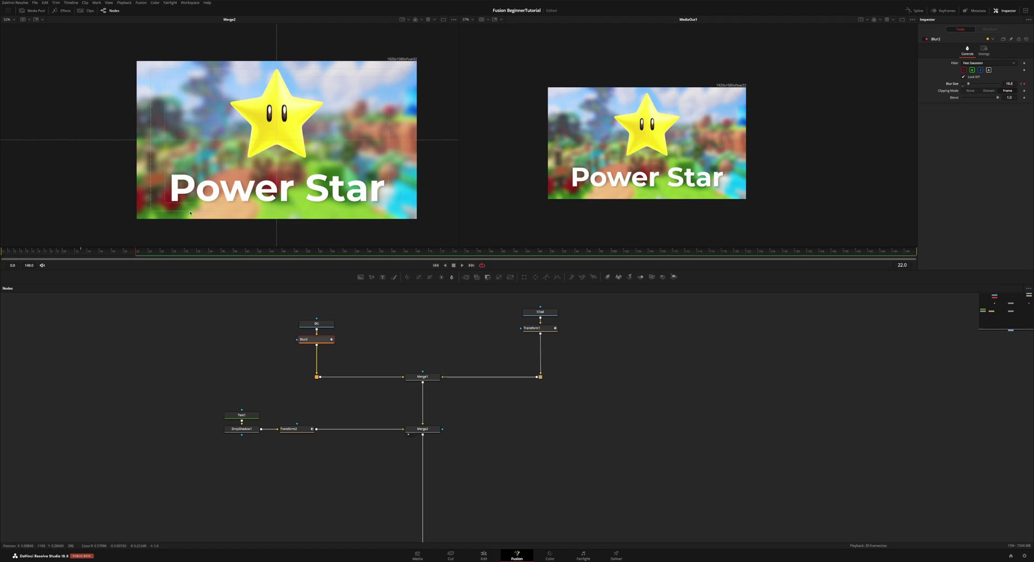
left_click(4, 254)
key("space")
key("space")
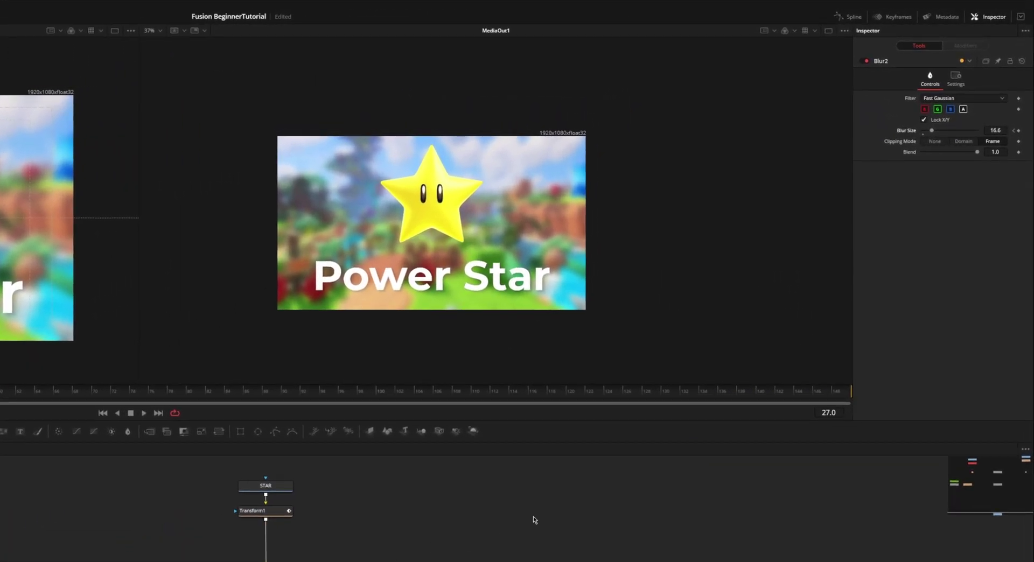
Open the Spline editor, display the Blur2, Transform1 and Transform2 curves, and fit them all in the graph
left_click(850, 17)
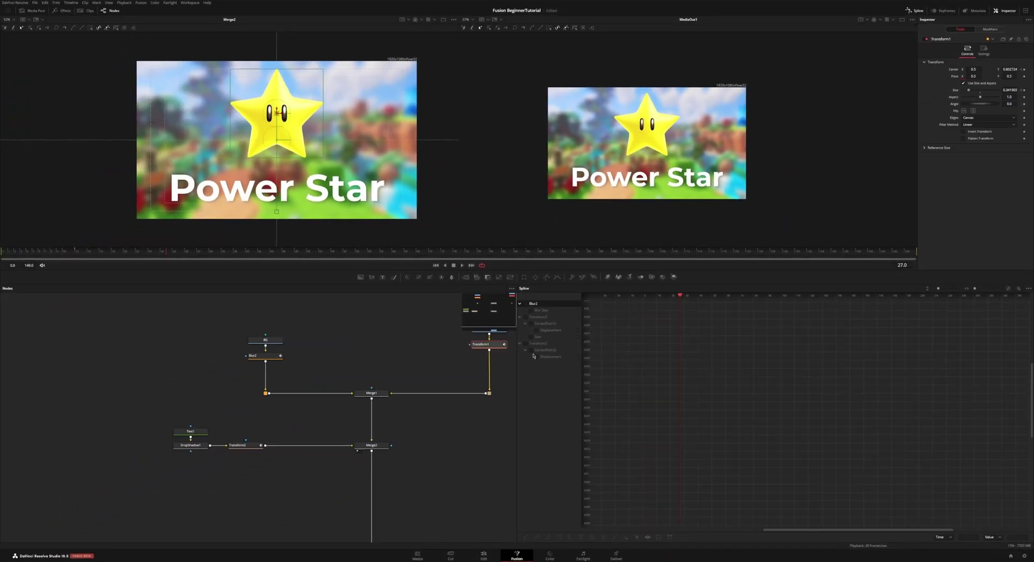
left_click(507, 356)
left_click(507, 328)
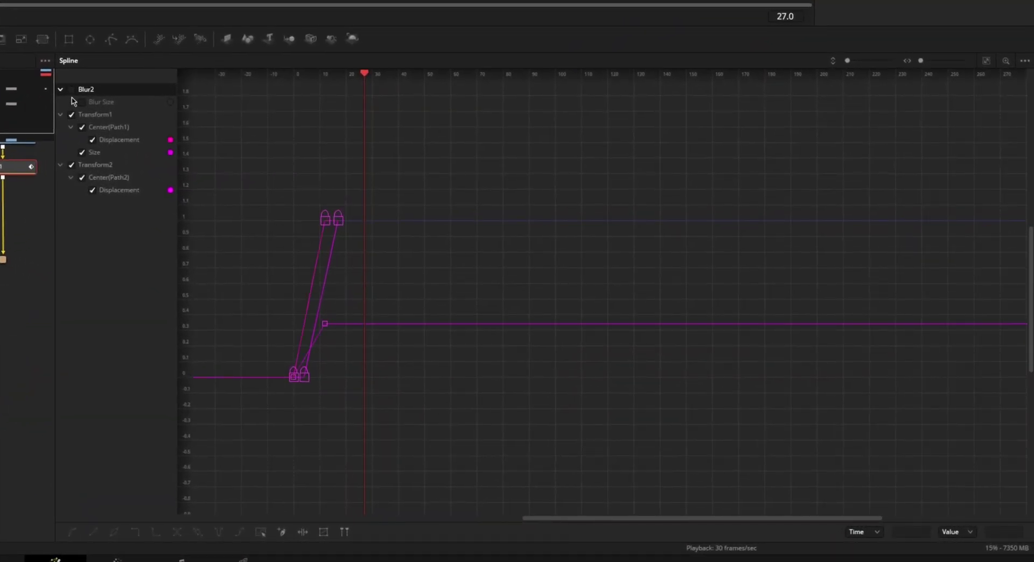
left_click(74, 102)
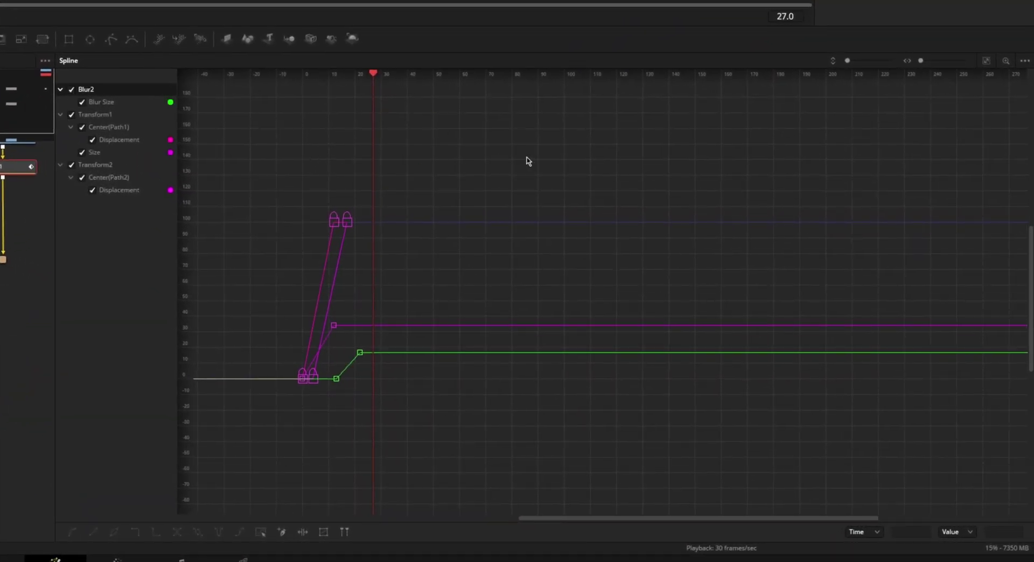
key("ctrl+a")
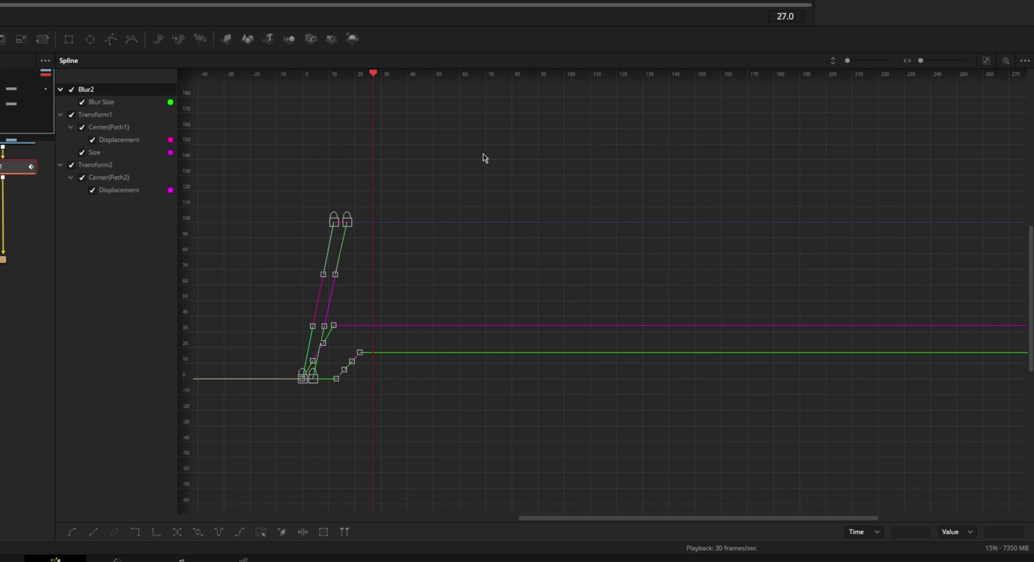
key("ctrl+f")
key("Delete")
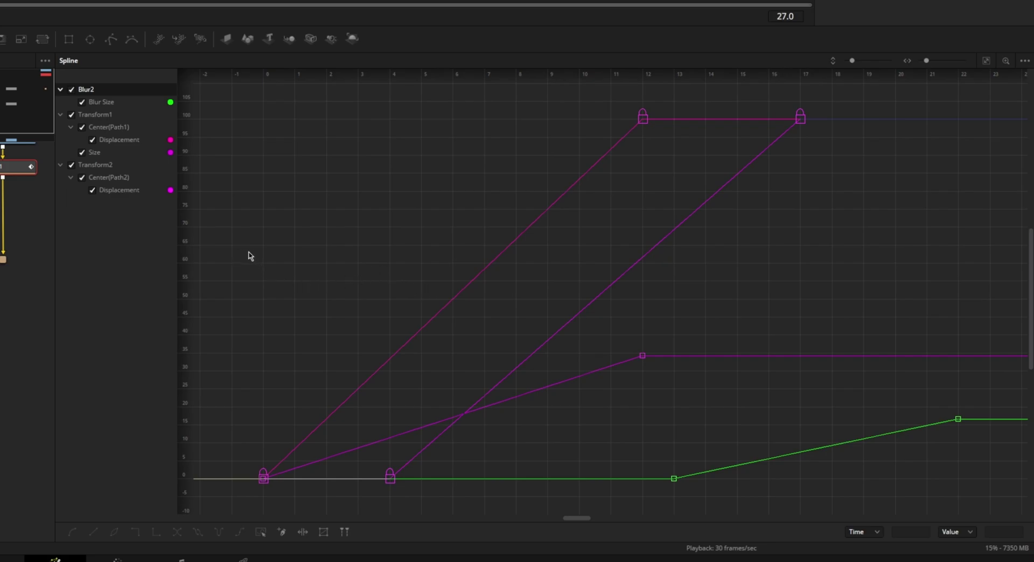
Limit the Spline editor to the selected tools, and display the Blur2 and Transform1 curves by selecting the background and star nodes
left_click(1024, 62)
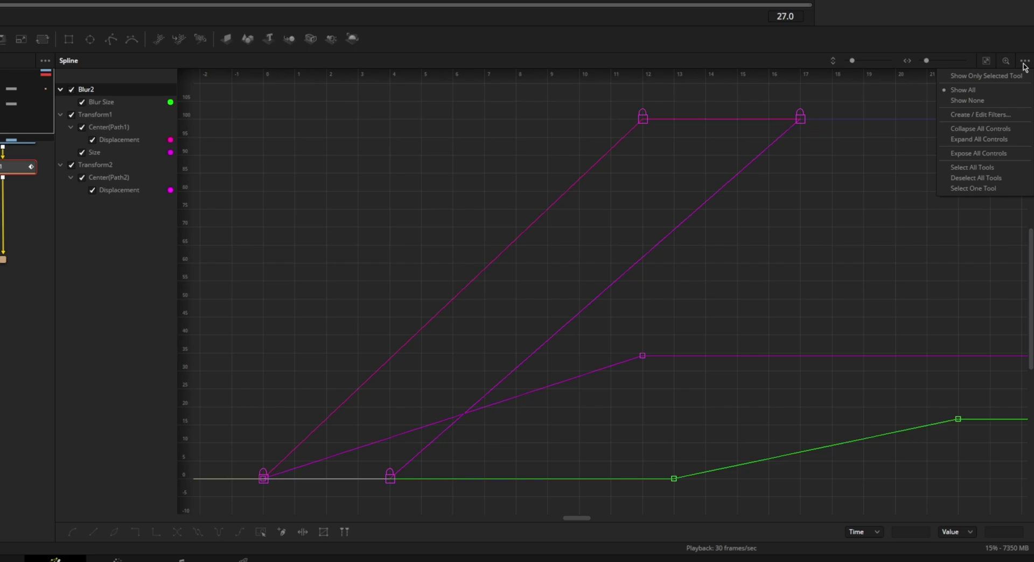
left_click(991, 75)
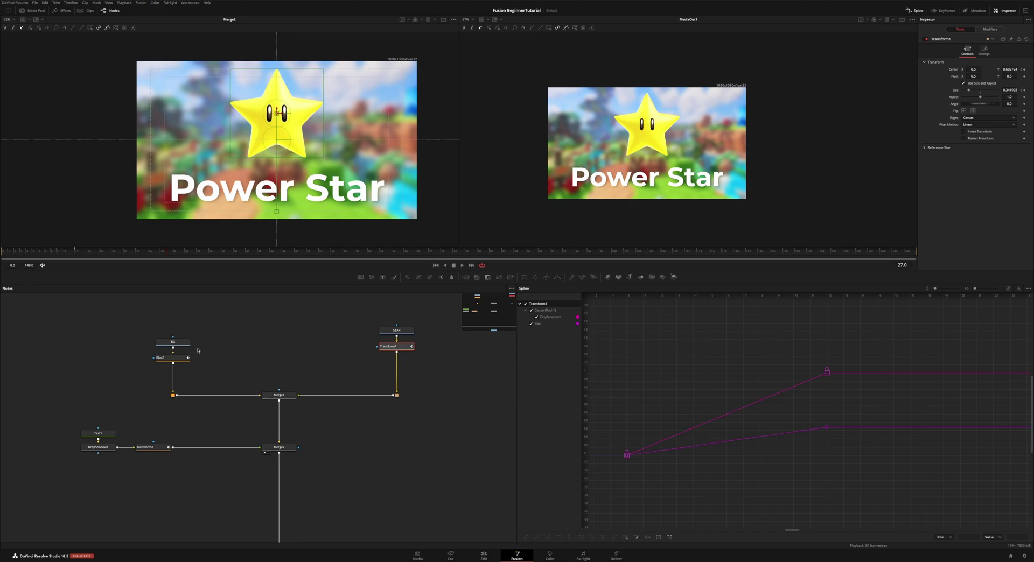
left_click_drag(110, 328, 193, 370)
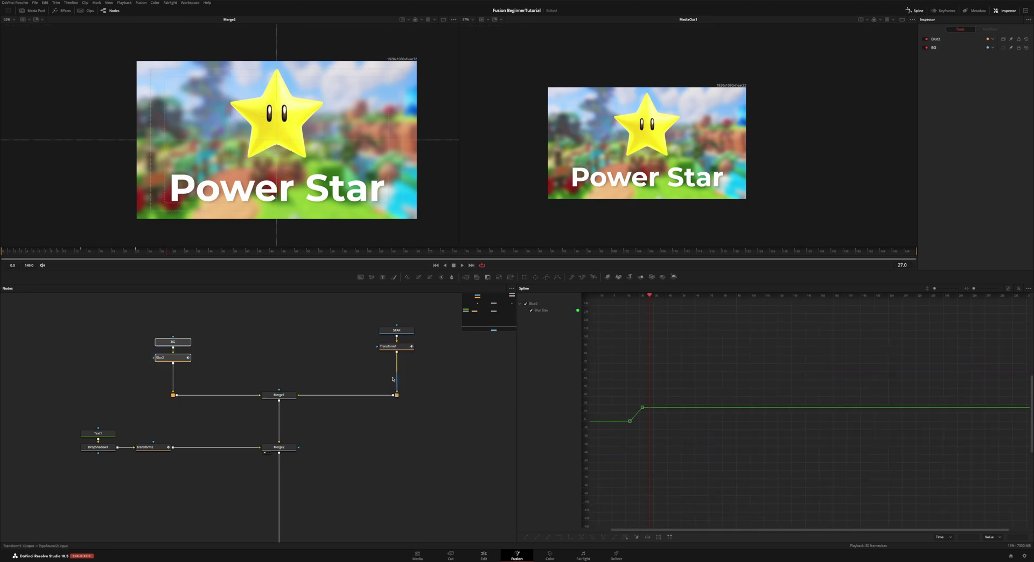
left_click_drag(319, 306, 415, 358)
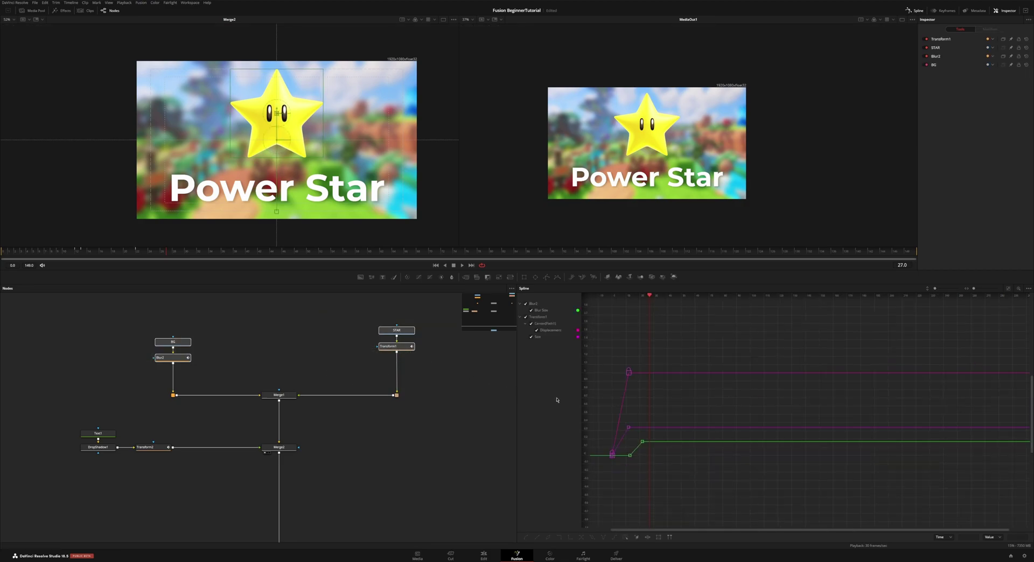
left_click_drag(696, 362, 590, 489)
Load Transform1 alone into the first viewer, and scrub the Spline playhead to frame 4 and back to frame 0
left_click(400, 346)
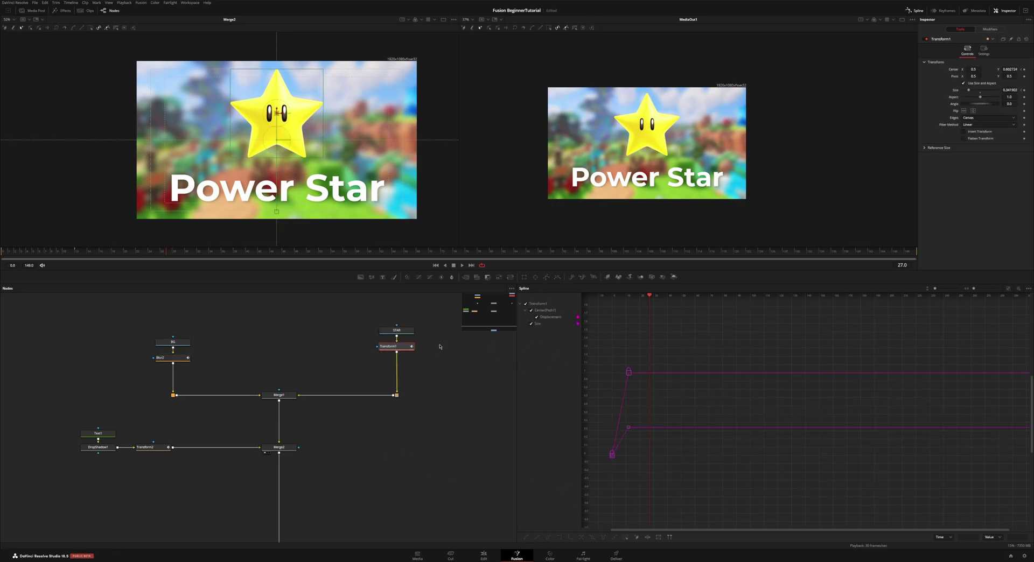
key("1")
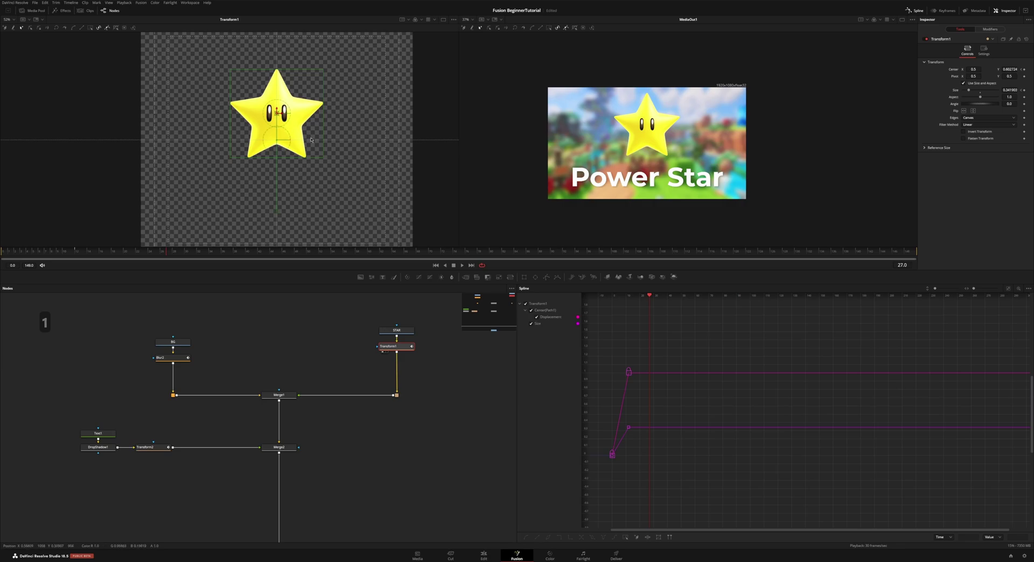
scroll(412, 150, "down", 2)
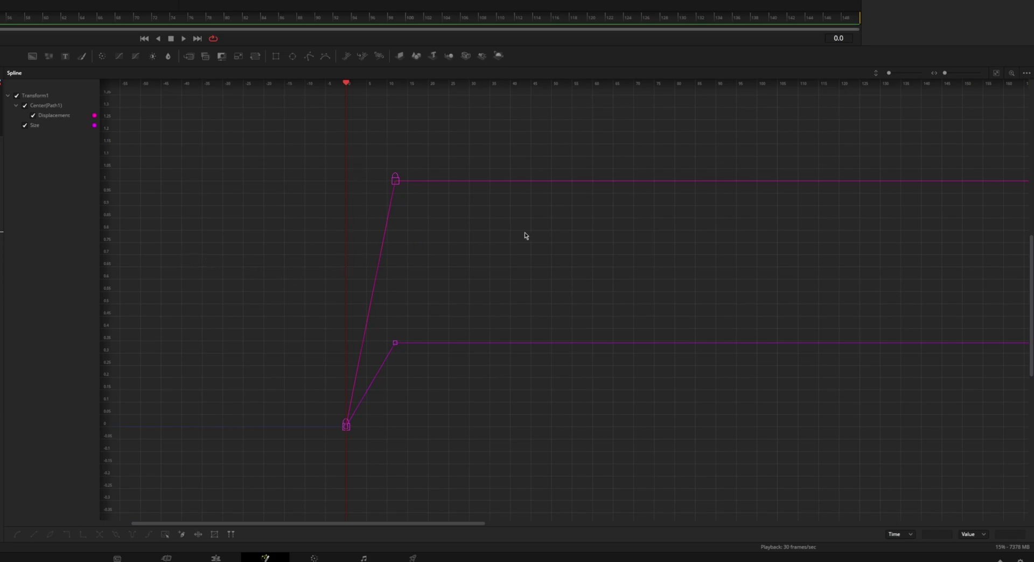
left_click_drag(441, 218, 339, 203)
scroll(231, 229, "up", 1)
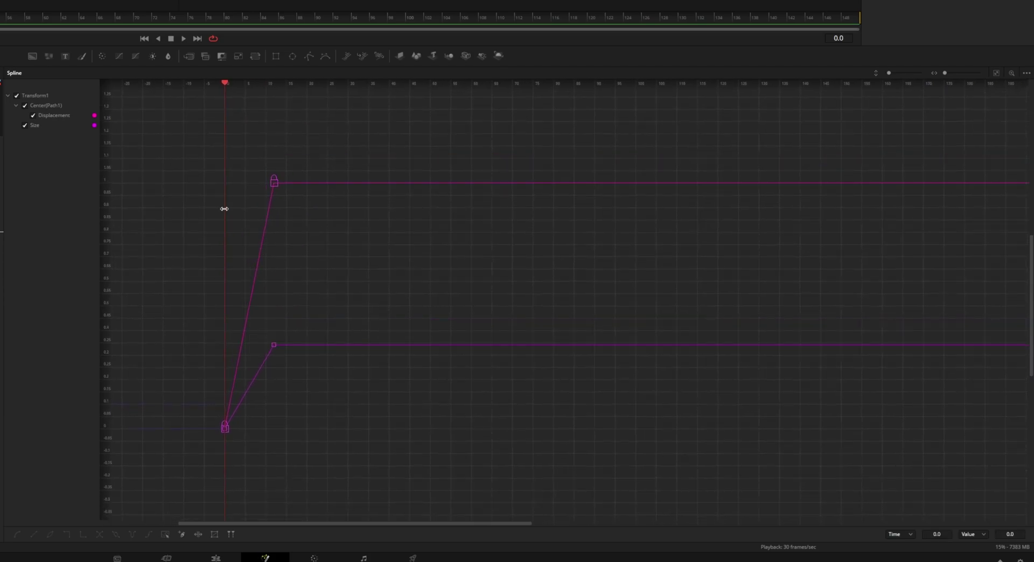
left_click_drag(224, 210, 240, 213)
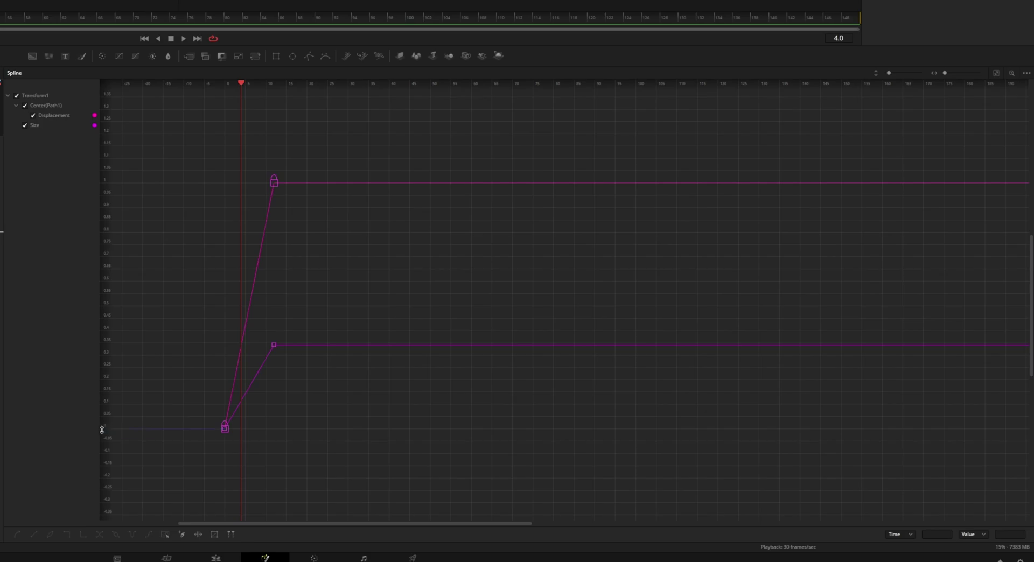
mouse_move(241, 175)
left_mouse_down()
mouse_move(262, 178)
mouse_move(224, 166)
left_mouse_up()
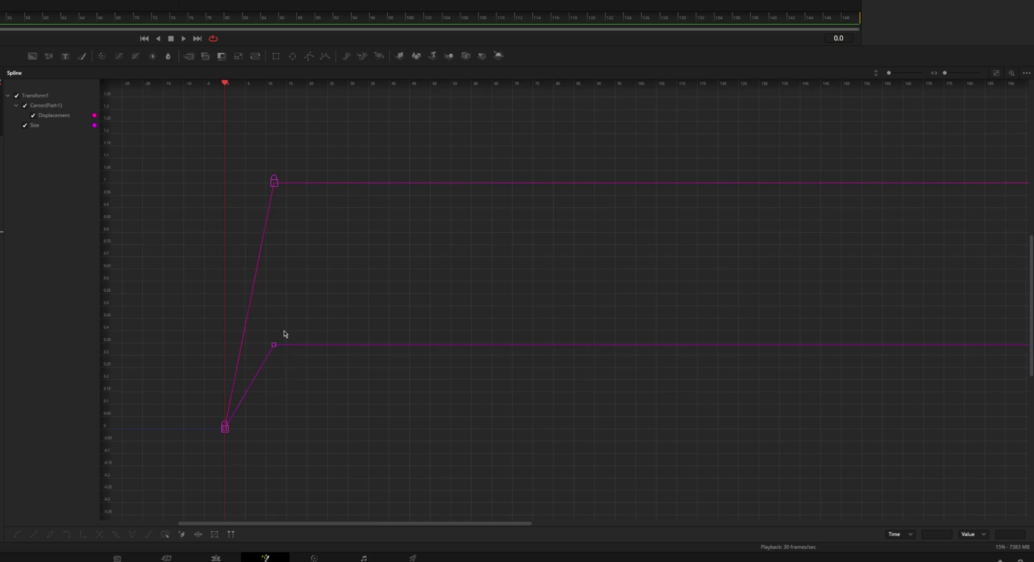
Hide Transform1's Size curve, fit the Displacement curve in the graph, and smooth both of its keyframes
left_click_drag(285, 334, 268, 351)
left_click(25, 126)
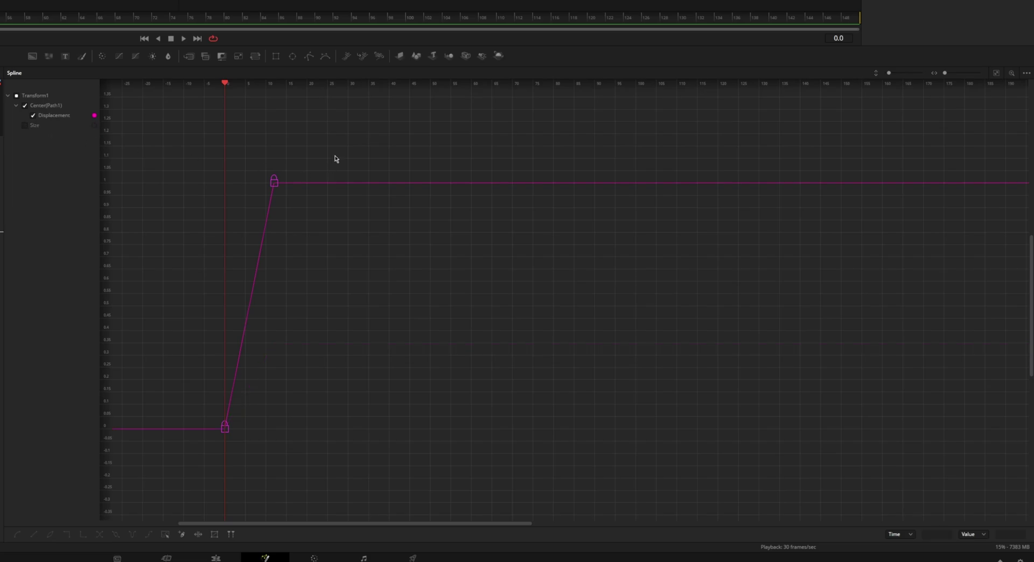
left_click_drag(349, 143, 125, 496)
key("ctrl+f")
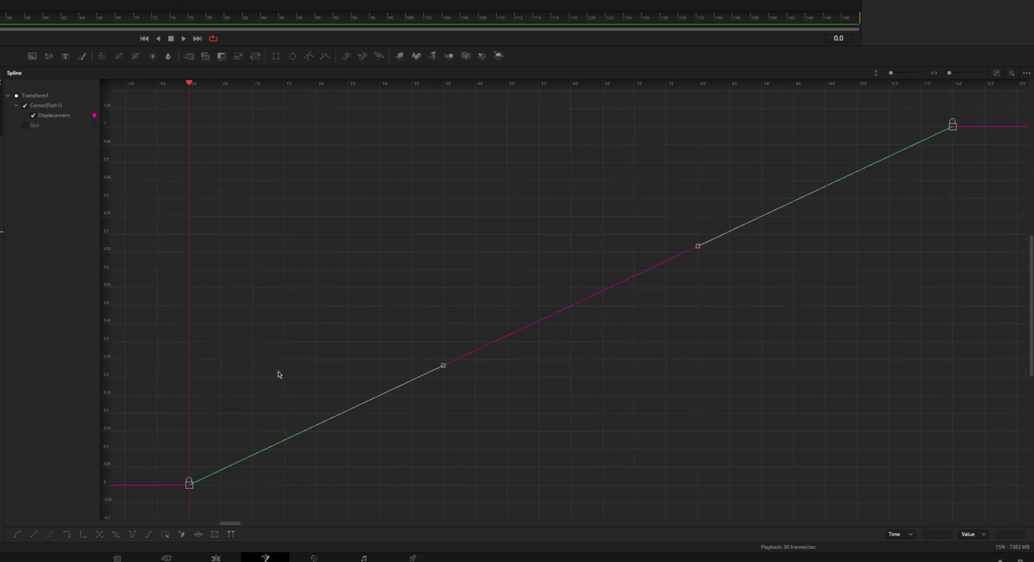
scroll(300, 359, "down", 3)
scroll(367, 308, "up", 1)
left_click_drag(364, 305, 359, 227)
key("s")
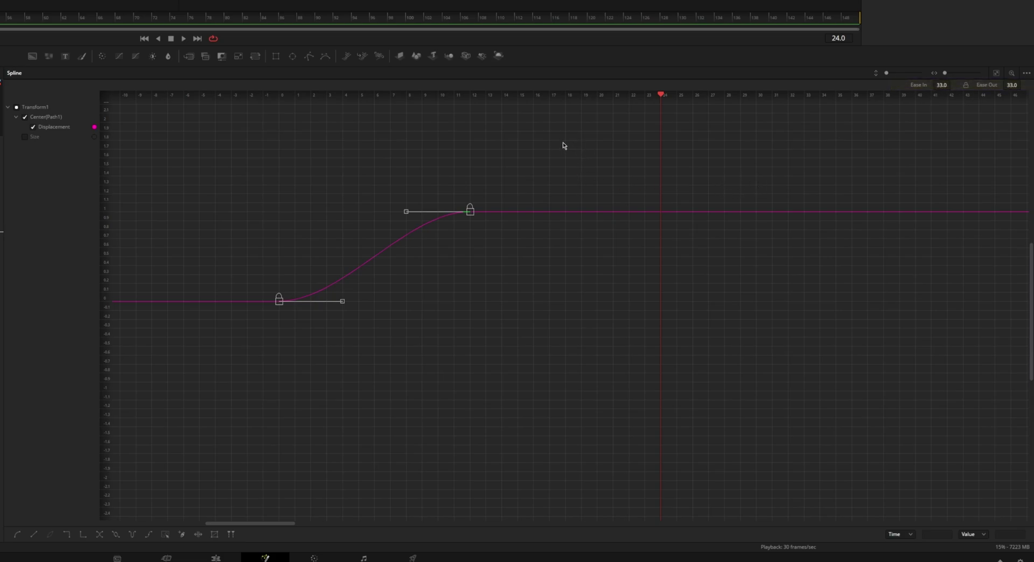
Set the Displacement keyframes' Ease In to 67.8 and Ease Out to about 85, and play the animation from the start
left_click_drag(541, 148, 317, 301)
left_click_drag(942, 84, 1025, 85)
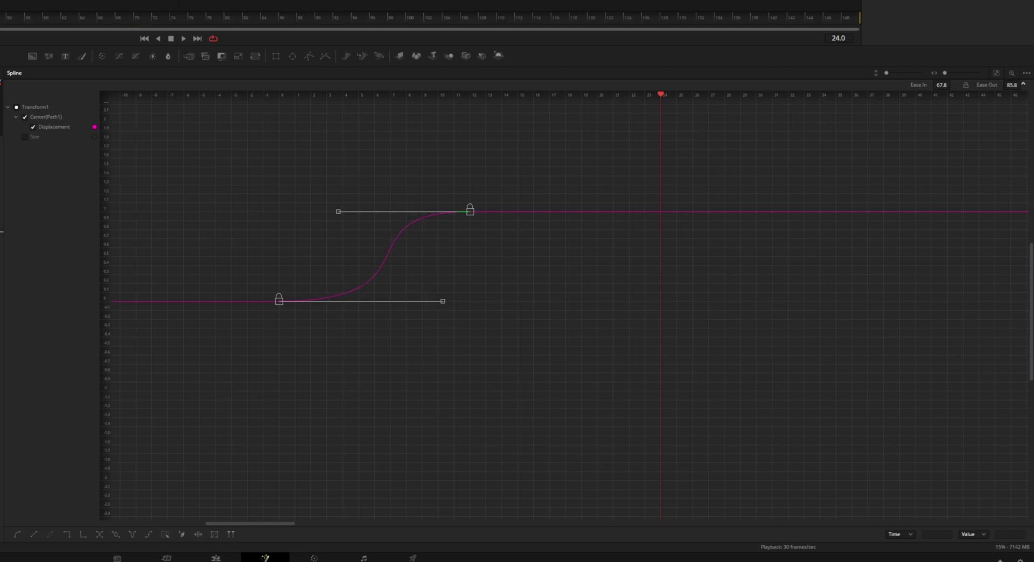
left_click_drag(37, 192, 1, 194)
key("space")
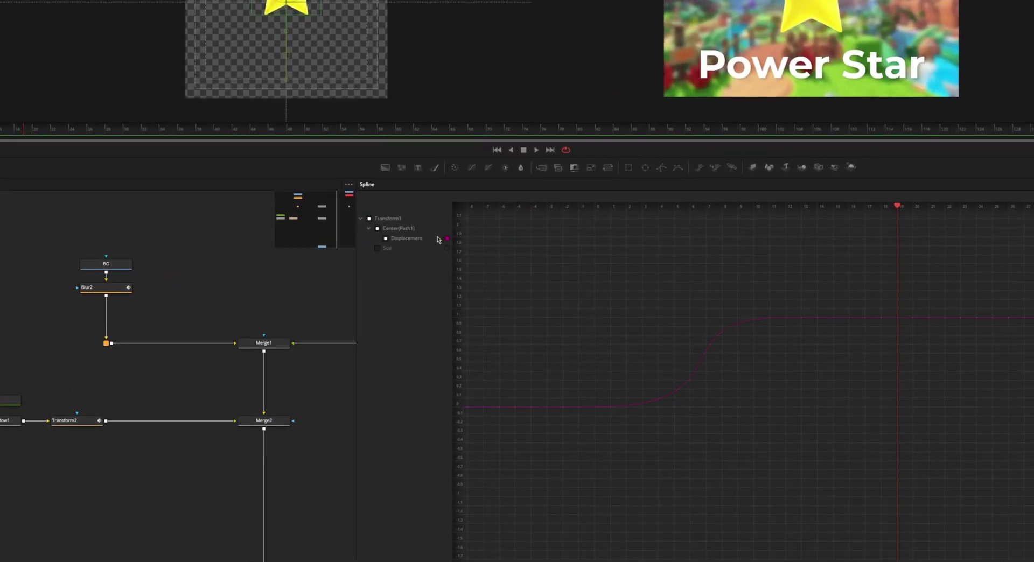
Make Transform1's Size curve the active one, fit it in the graph, and smooth both of its keyframes
left_click(382, 250)
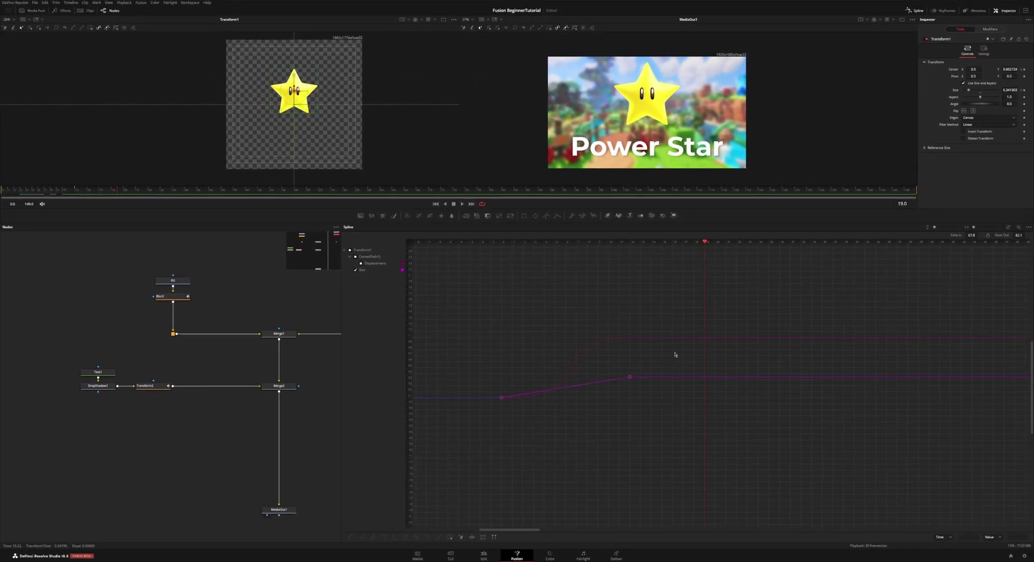
left_click_drag(675, 355, 461, 462)
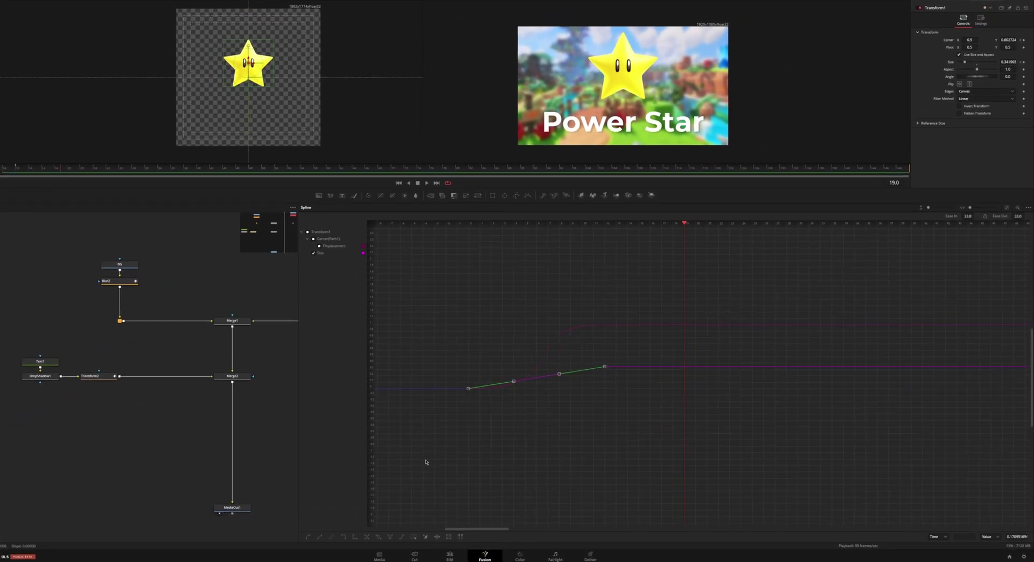
key("ctrl+f")
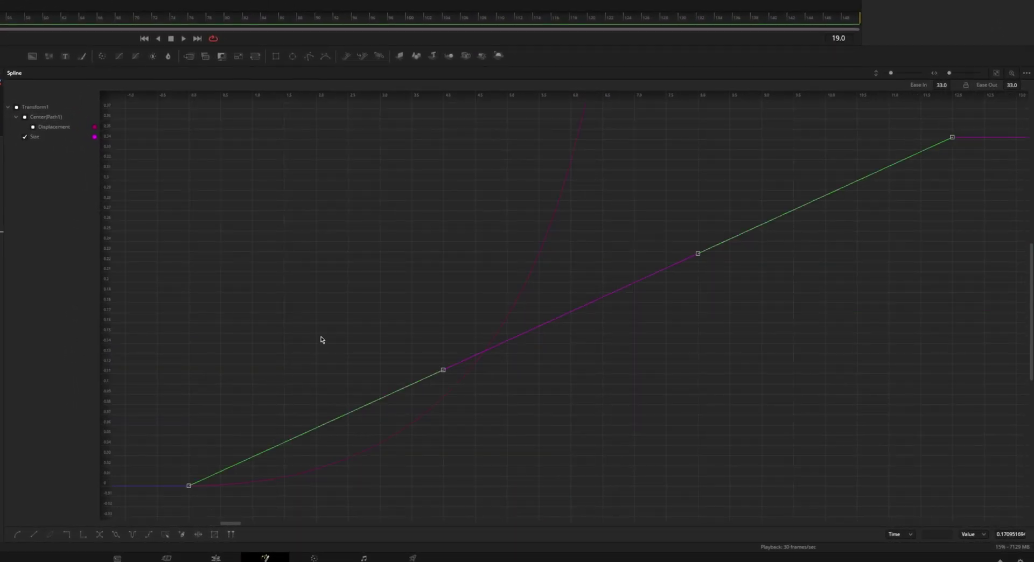
scroll(322, 339, "down", 3)
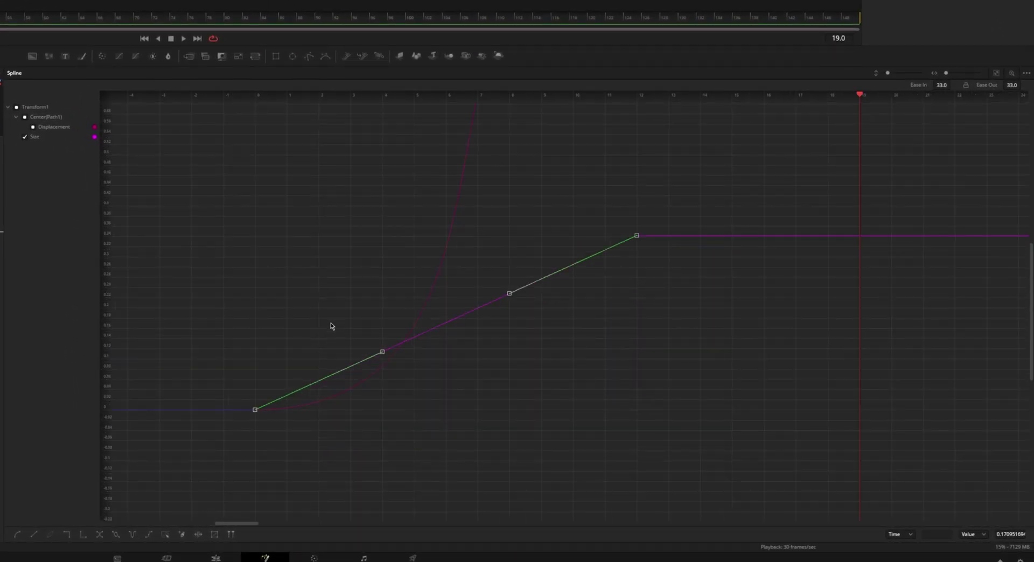
key("shift+s")
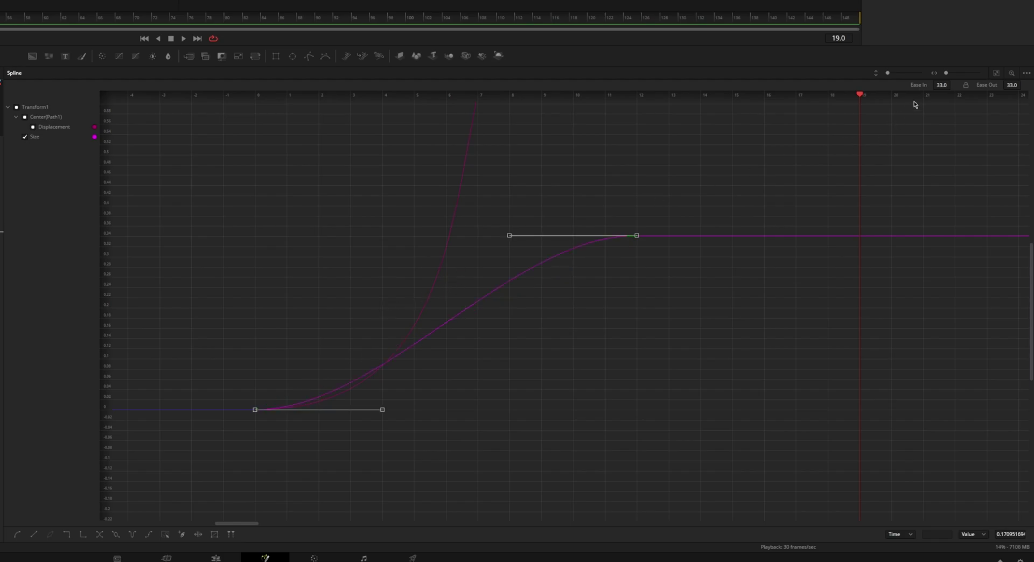
Set the Size keyframes' Ease In to about 58 and Ease Out to 70.1, and play the animation from the start
left_click_drag(943, 84, 1026, 85)
left_click(5, 191)
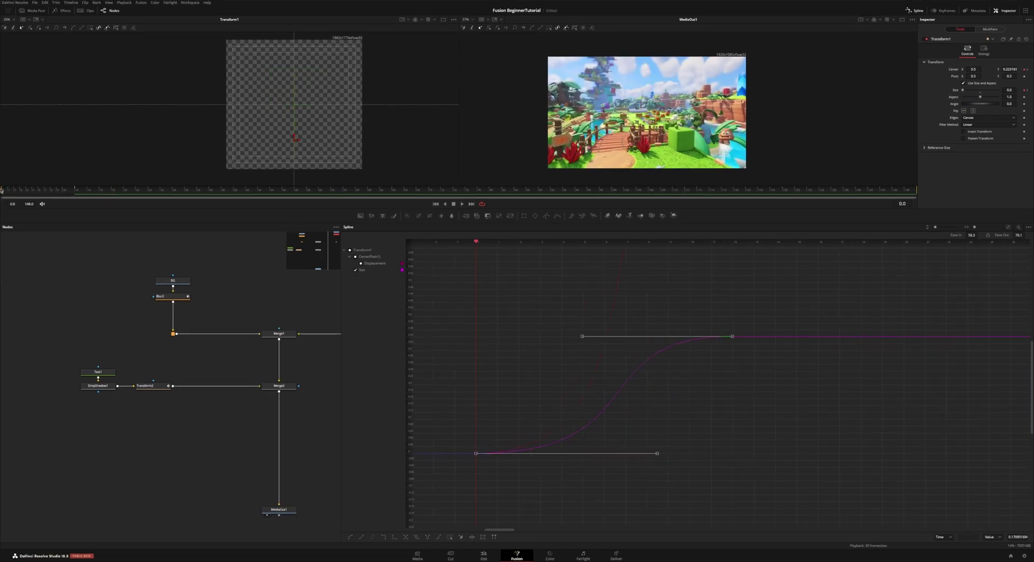
key("space")
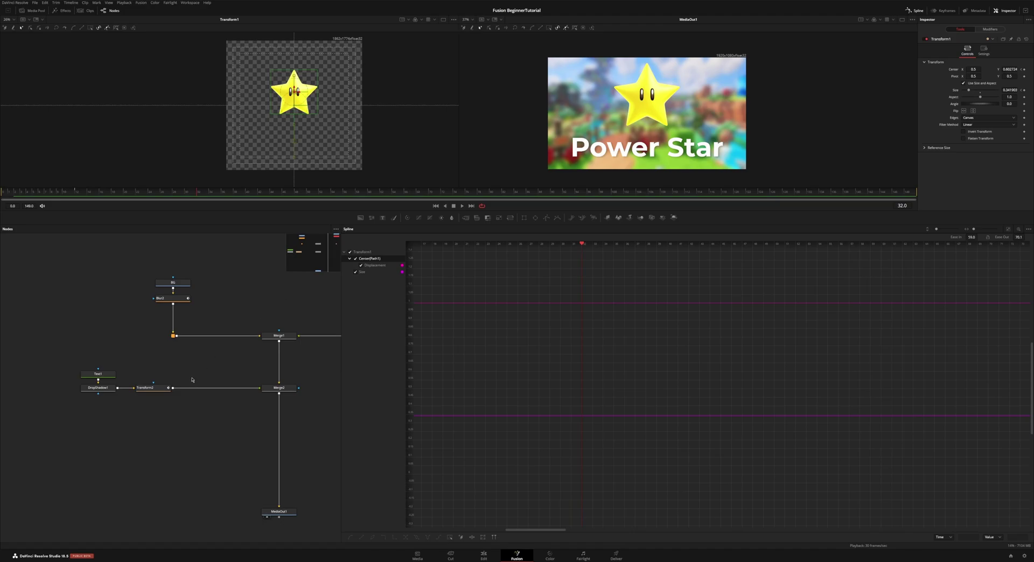
Load Transform2 into the first viewer, smooth both keyframes of its Displacement curve, and play the animation from the start
left_click(153, 388)
key("1")
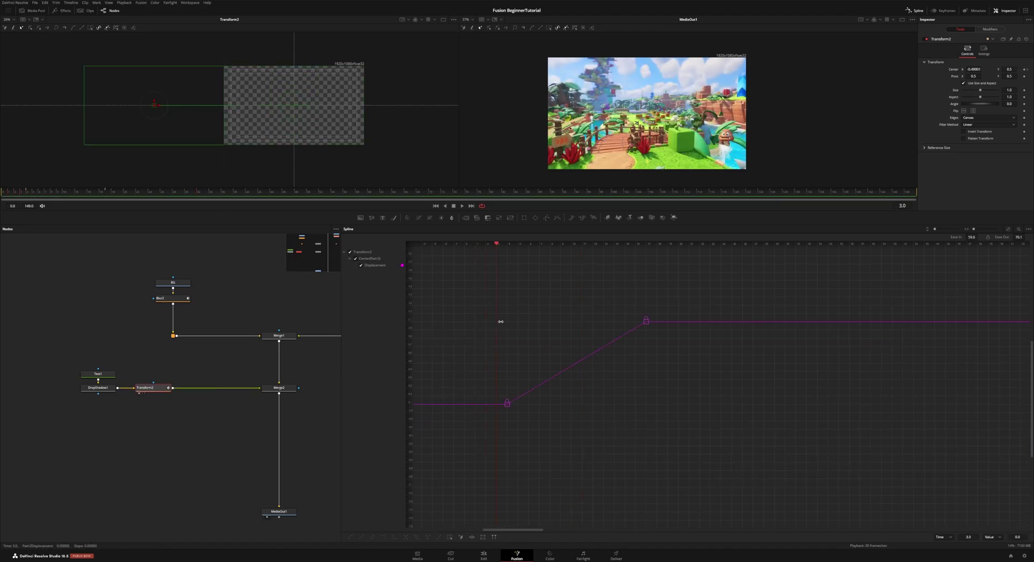
left_click_drag(501, 321, 623, 321)
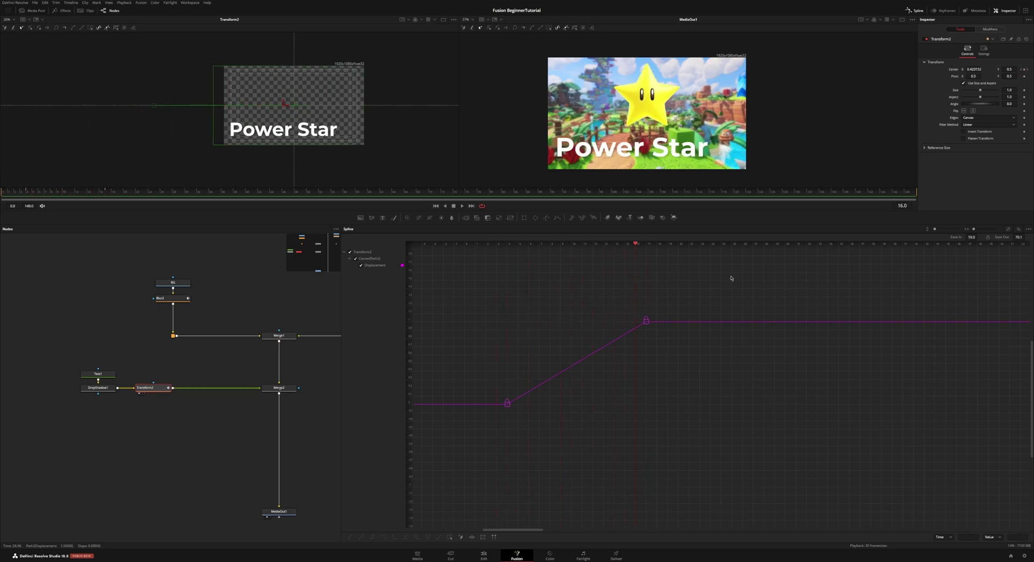
left_click_drag(731, 278, 465, 434)
key("f")
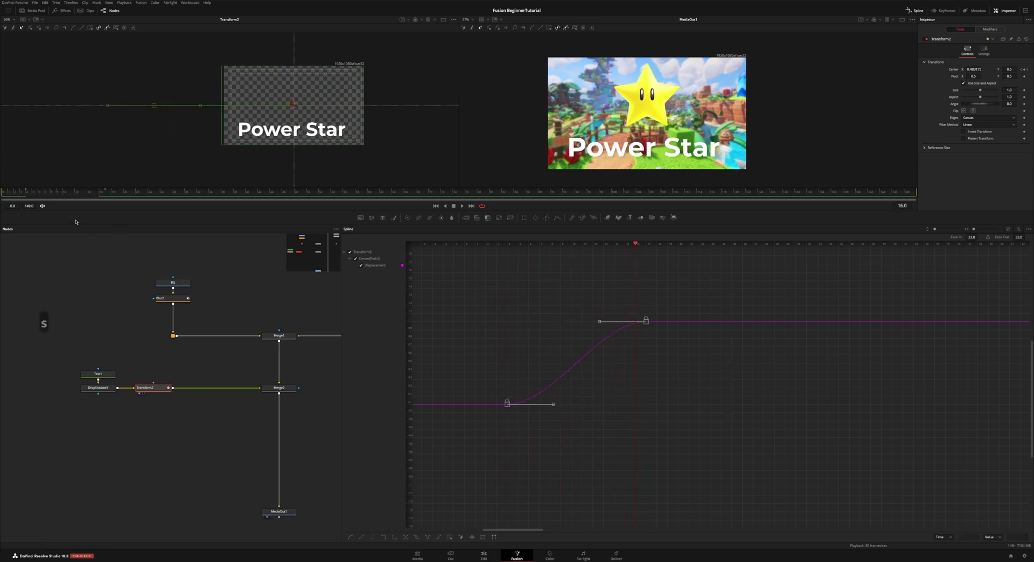
left_click(2, 193)
key("space")
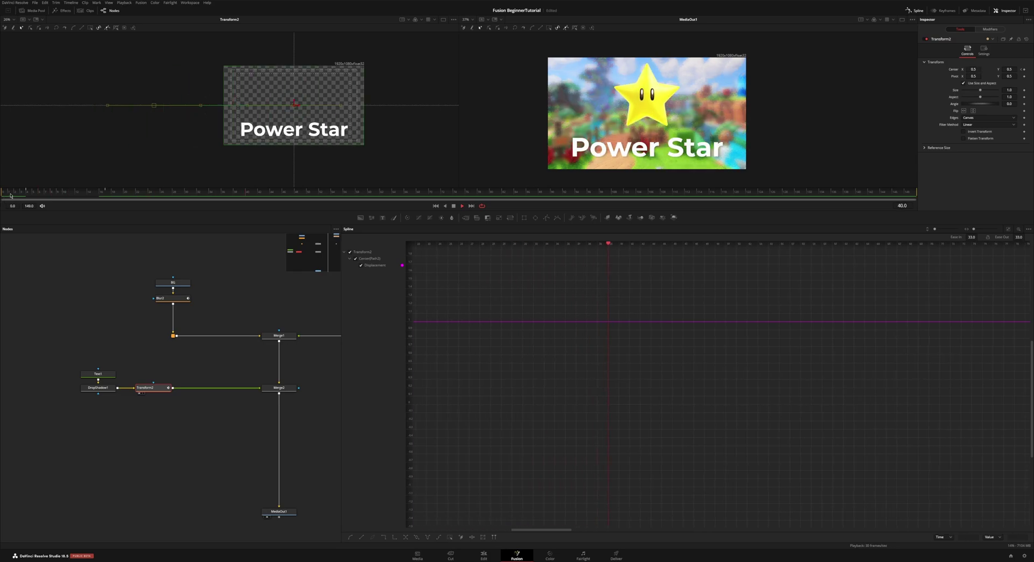
Set both Ease In and Ease Out of Transform2's Displacement keyframes to 100
left_click(1, 191)
left_click_drag(529, 285, 722, 290)
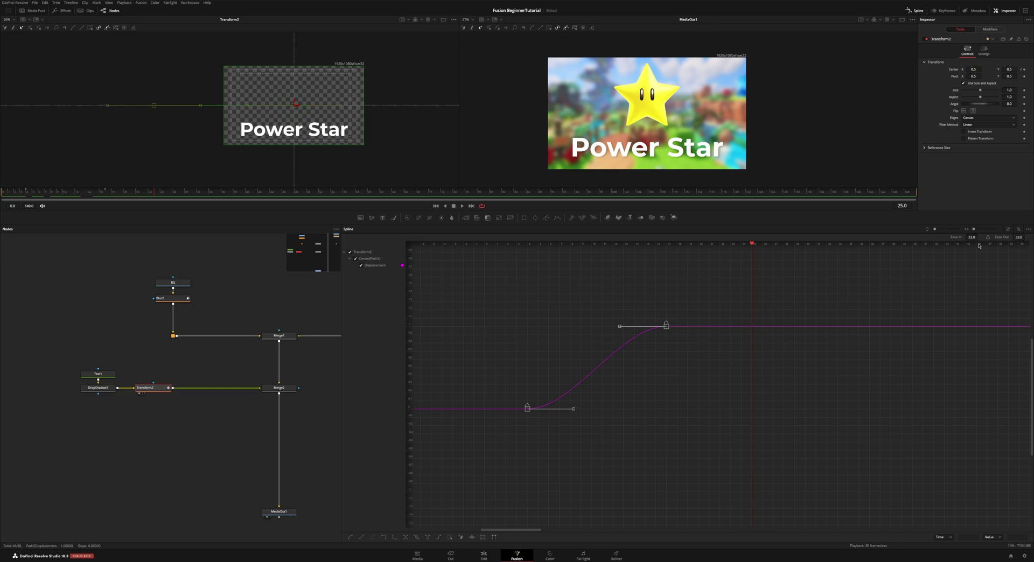
left_click_drag(971, 237, 979, 237)
scroll(1019, 236, "up", 5)
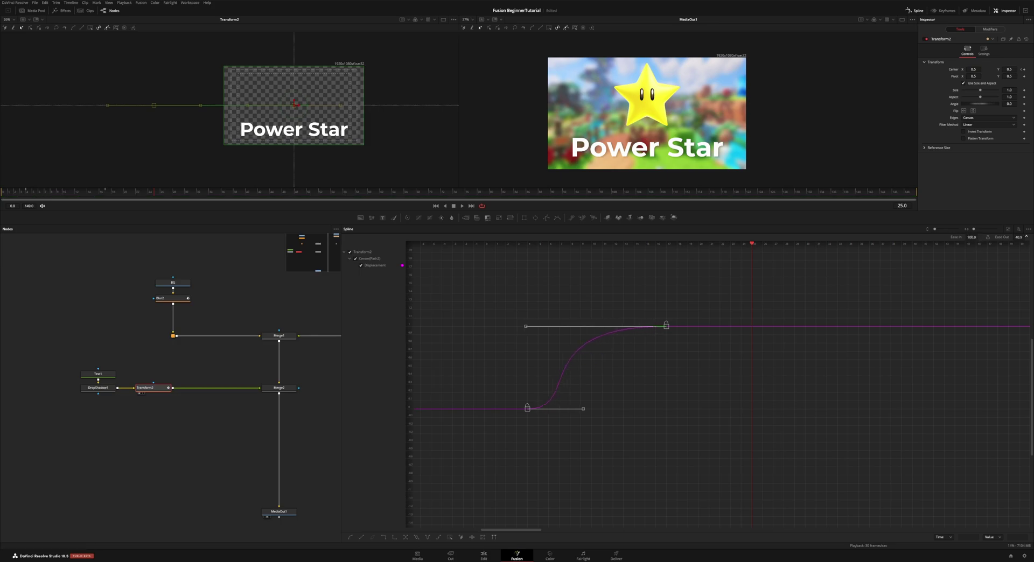
Play the title's slide-in repeatedly from frame 0 to check the adjusted easing
key("Home")
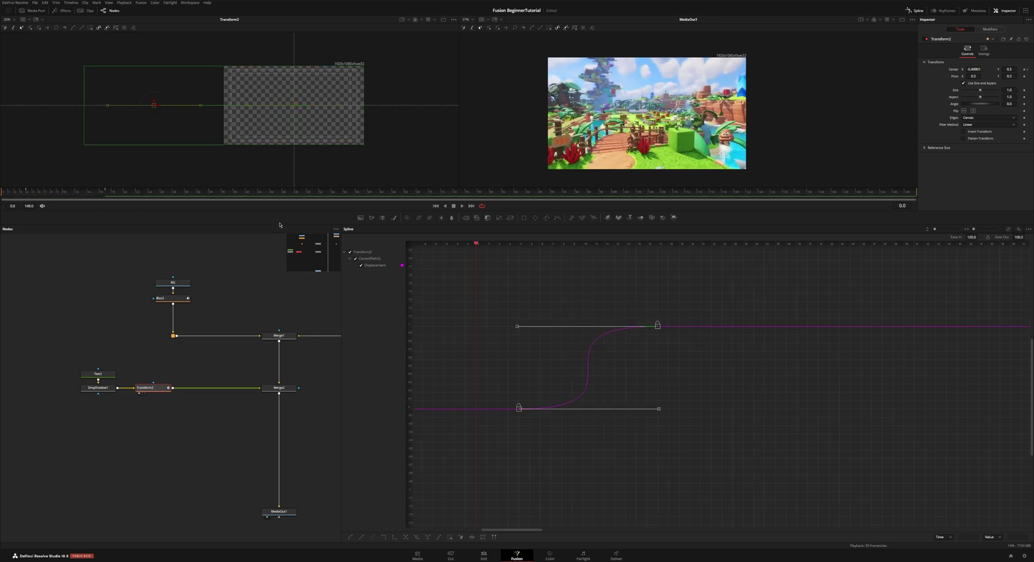
key("space")
key("space")
left_click(1, 197)
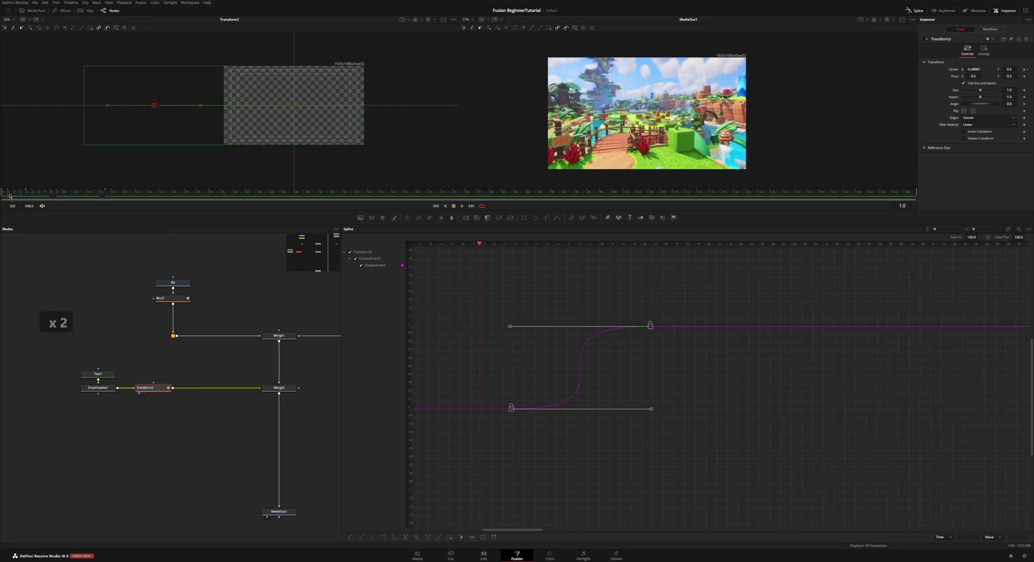
key("space")
key("Home")
key("Home")
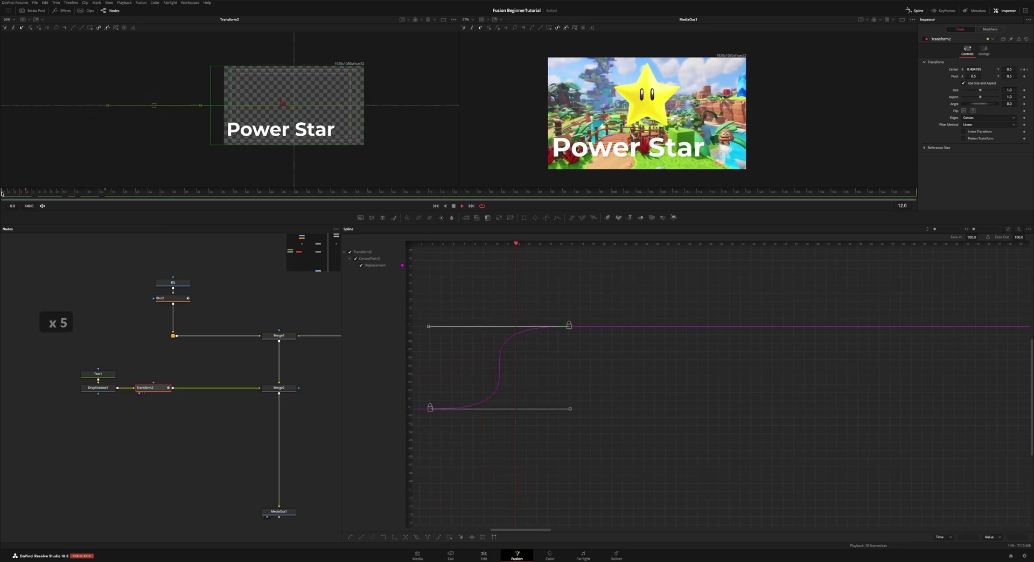
key("space")
key("Home")
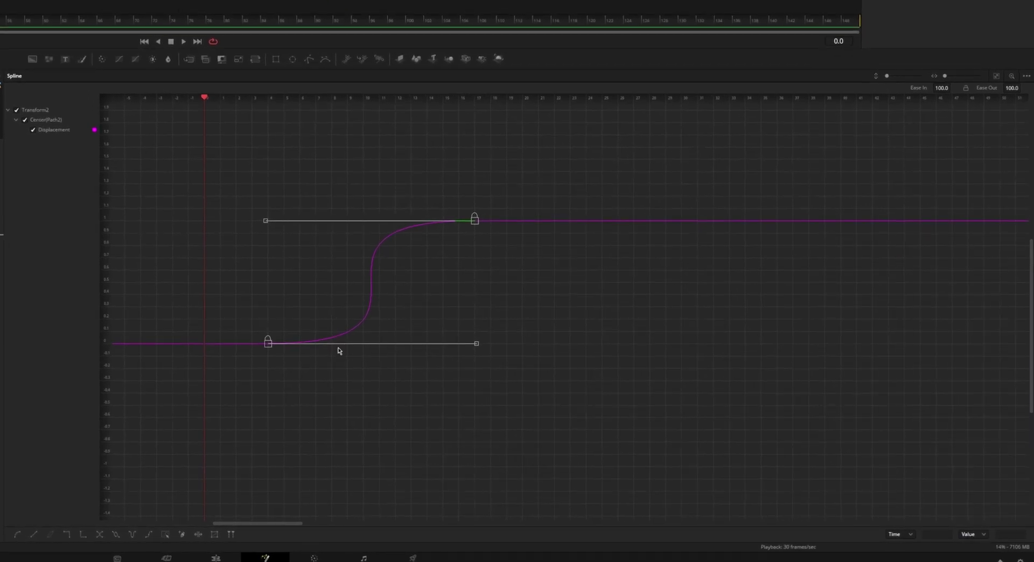
Try stretching Transform2's Displacement curve by a corner of the shape box, then undo it and turn the shape box off
left_click(215, 534)
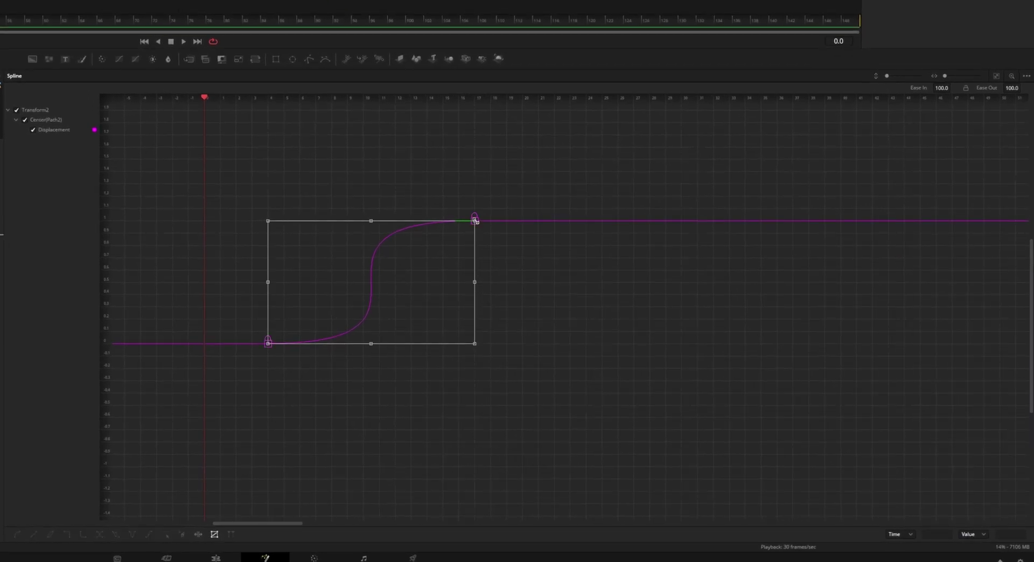
left_click_drag(473, 221, 547, 171)
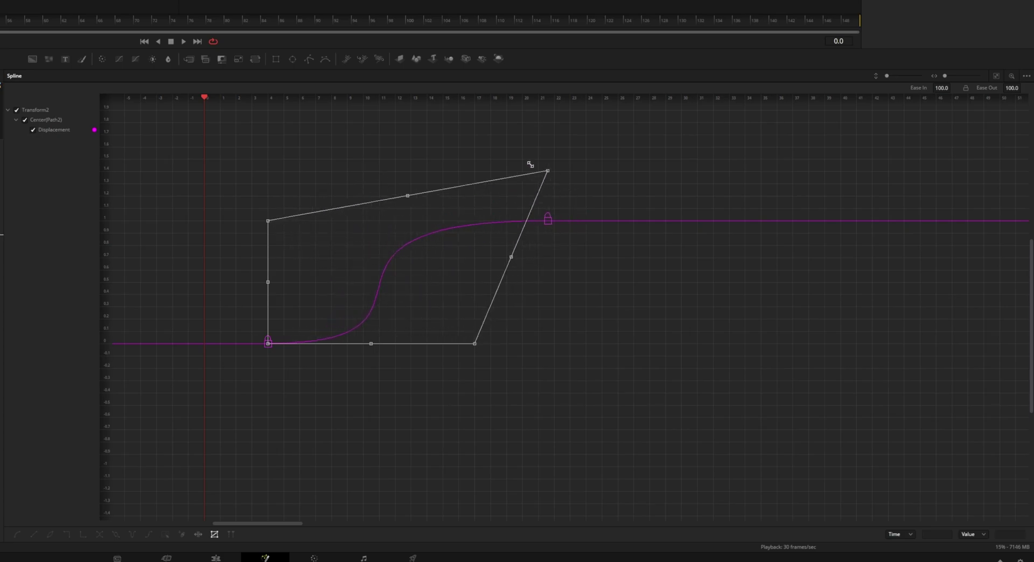
key("ctrl+z")
left_click(214, 534)
Reverse both keyframes of Transform2's Displacement curve and play the title's animation
left_click_drag(592, 187, 165, 447)
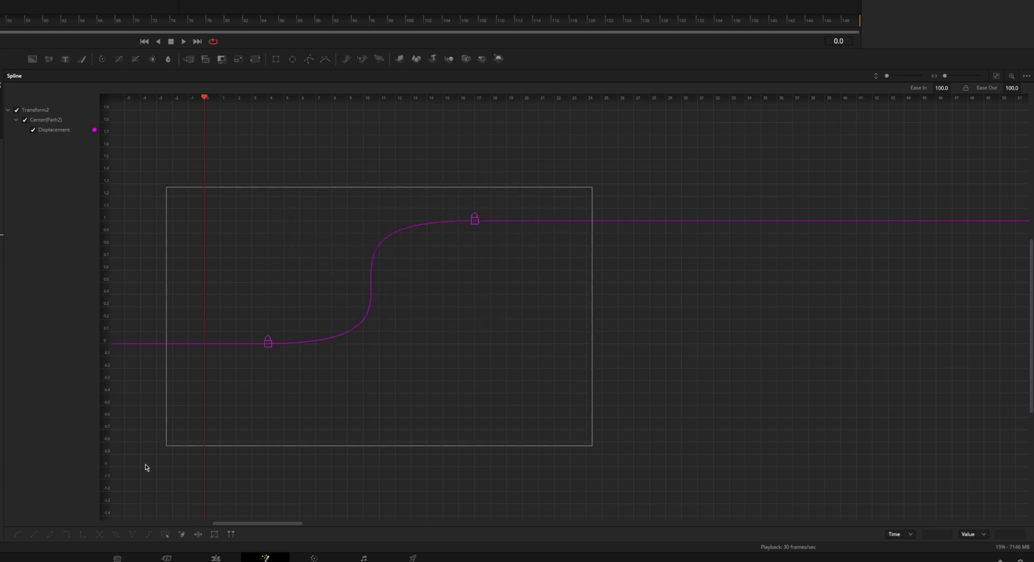
left_click(101, 535)
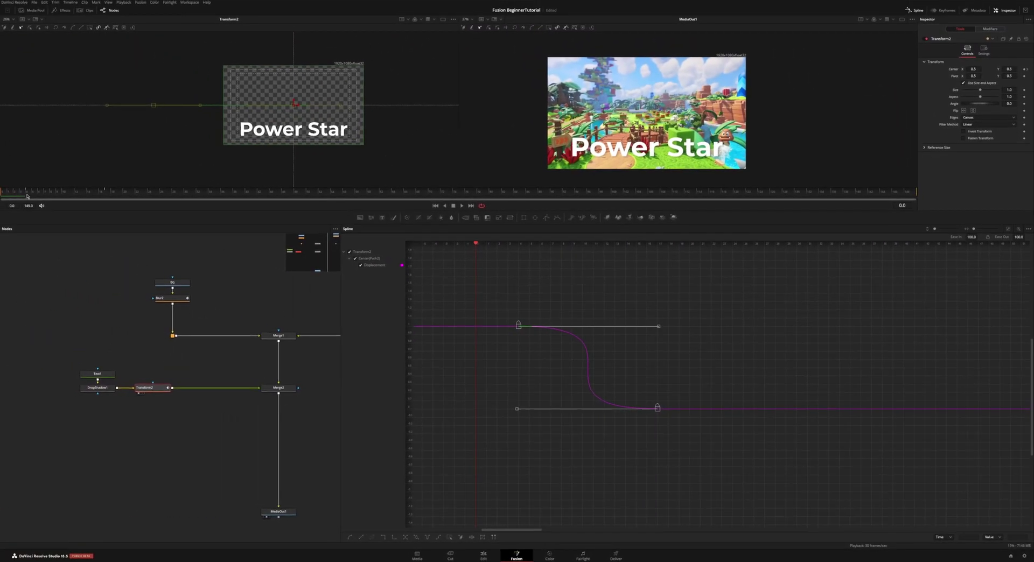
key("space")
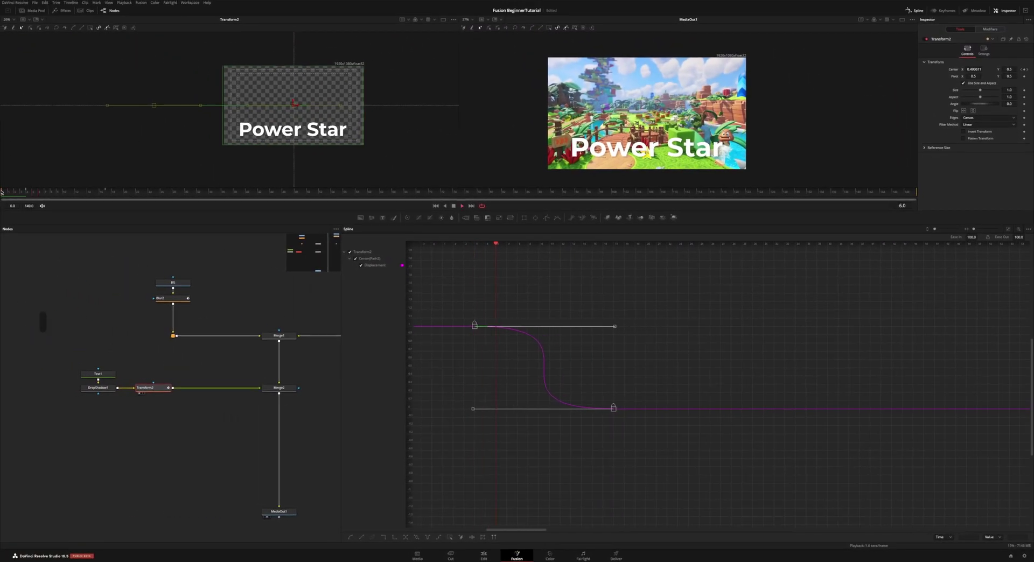
key("space")
Flip Transform2's Displacement curve back to its original direction and scrub the title's slide-in from frame 0 to frame 15
left_click_drag(422, 469, 558, 460)
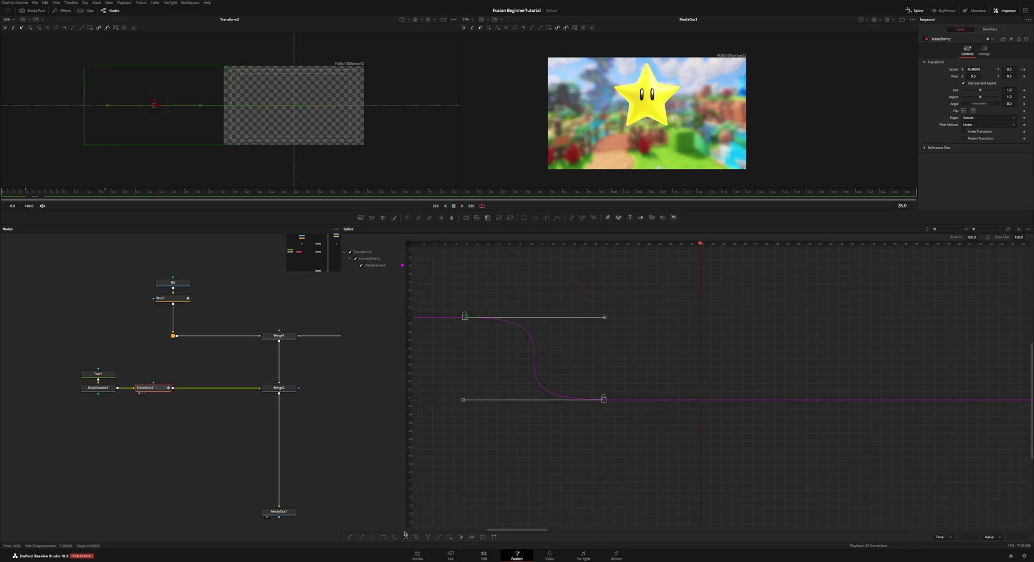
left_click(470, 537)
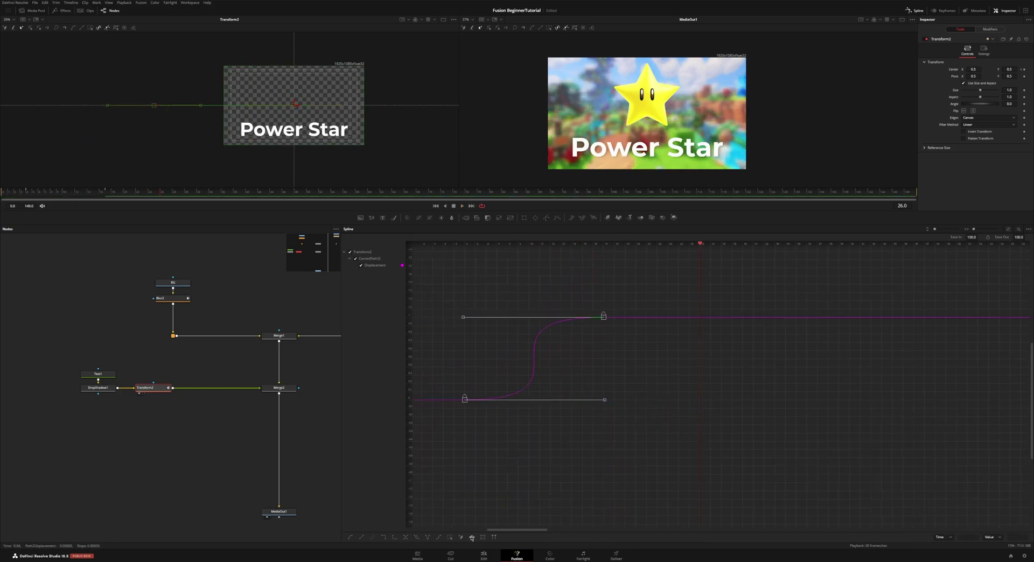
left_click(1, 190)
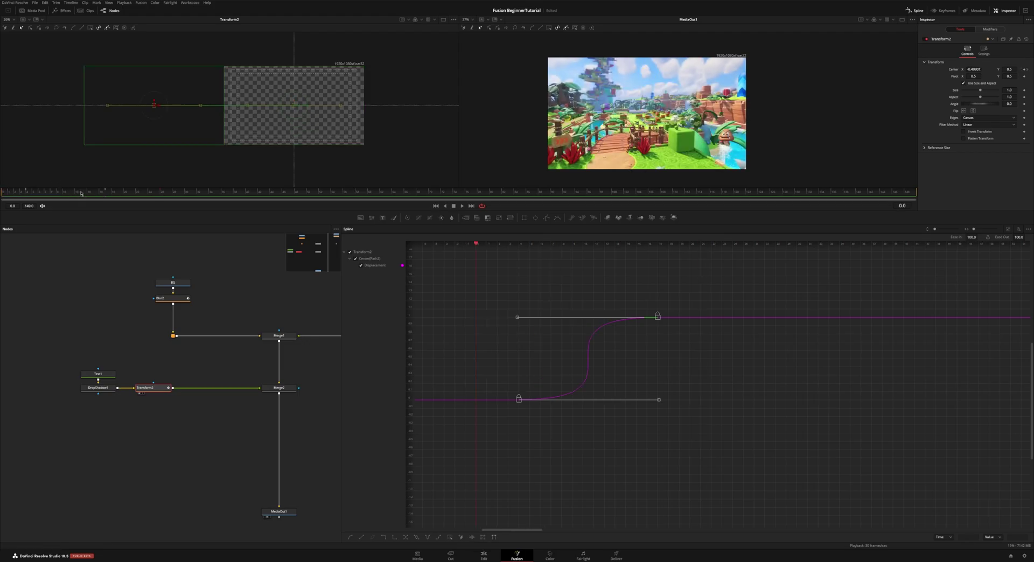
left_click_drag(39, 197, 99, 203)
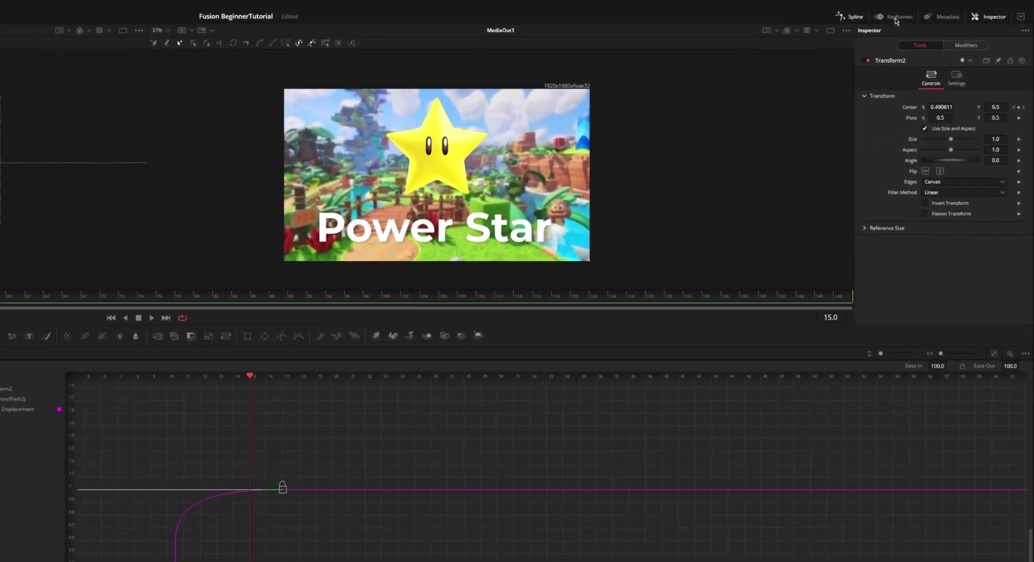
Replace the Spline editor with the Keyframes editor and fit the full frame range in it
left_click(851, 17)
left_click(888, 18)
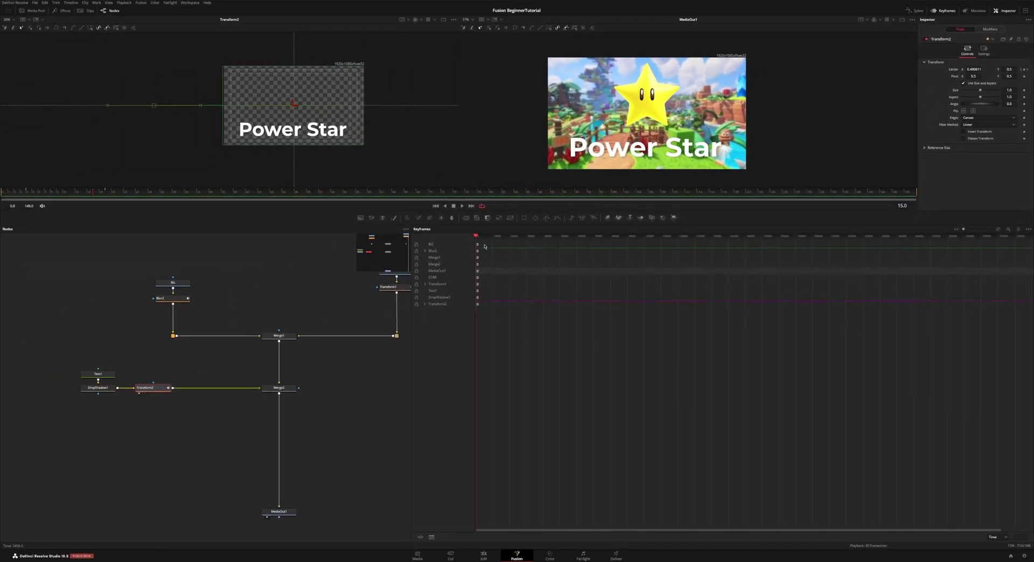
key("ctrl+f")
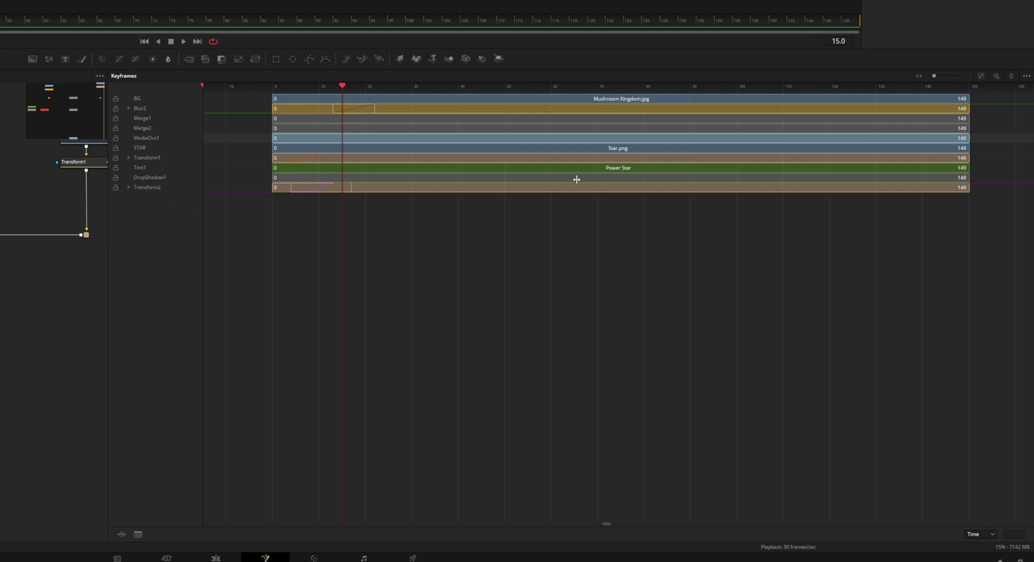
Restrict the Keyframes editor to selected tools and test it with Merge2 alone and with the background, text and merge nodes together
left_click(1027, 77)
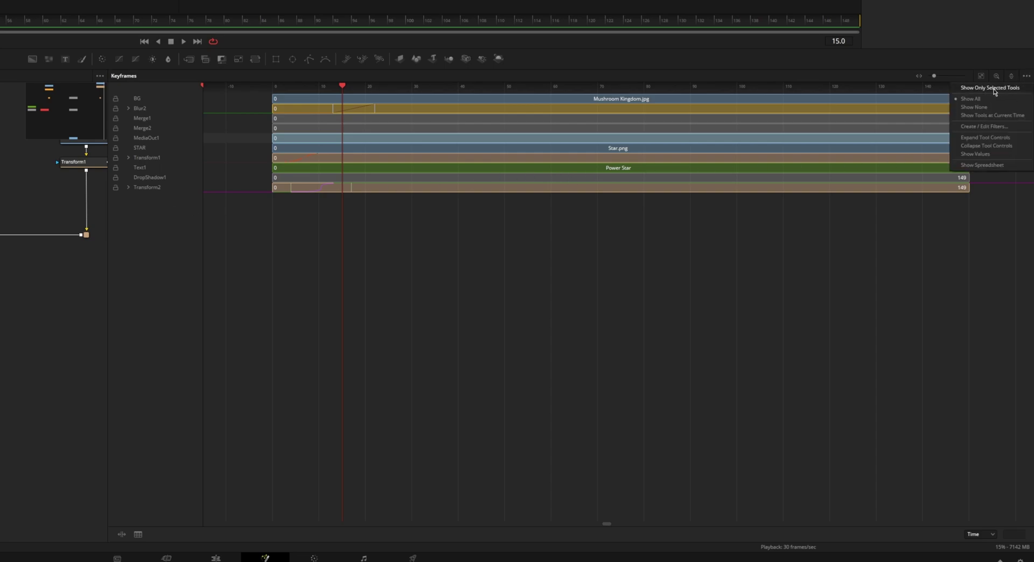
left_click(994, 88)
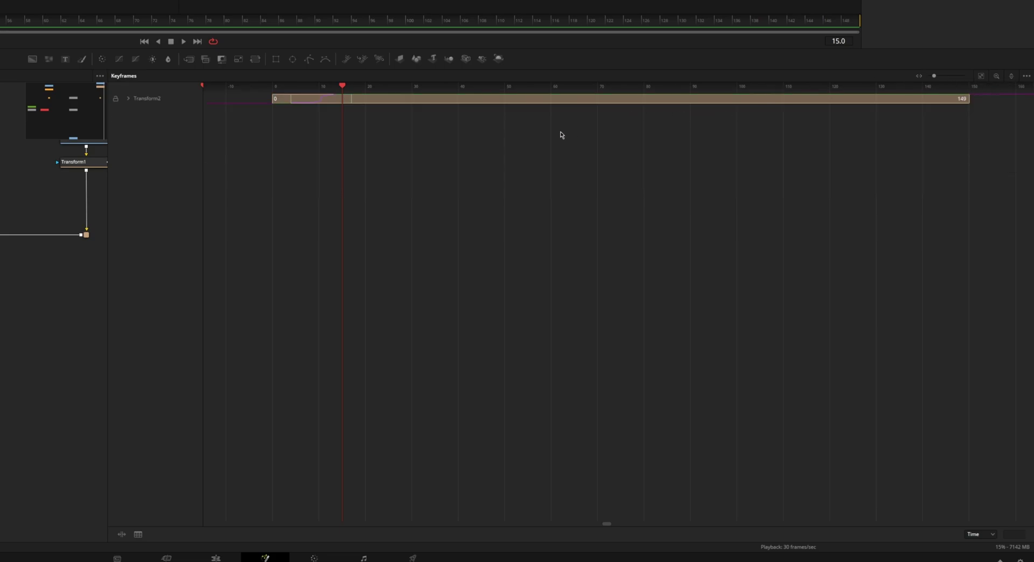
left_click(159, 302)
left_click(279, 389)
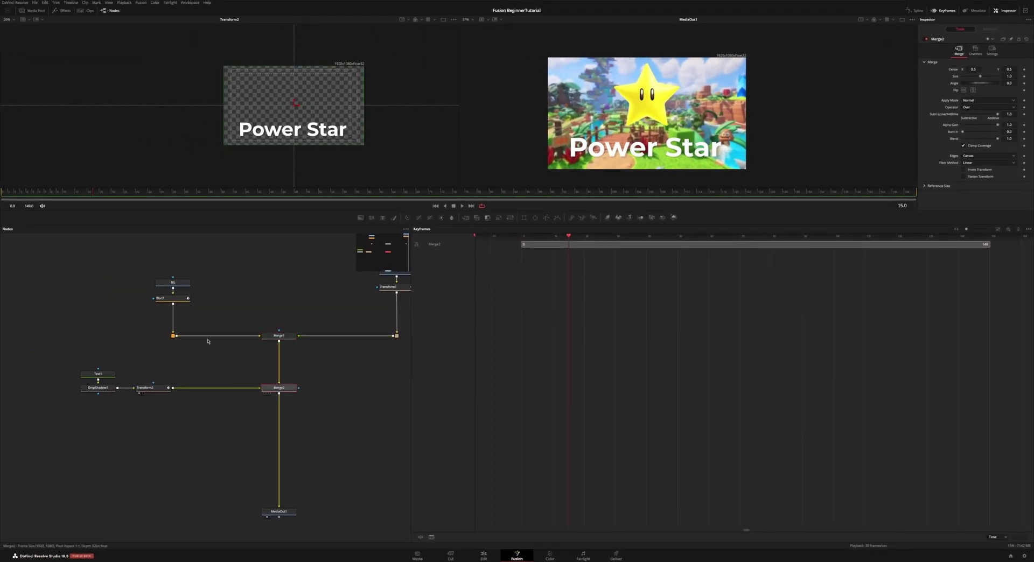
left_click_drag(85, 267, 297, 459)
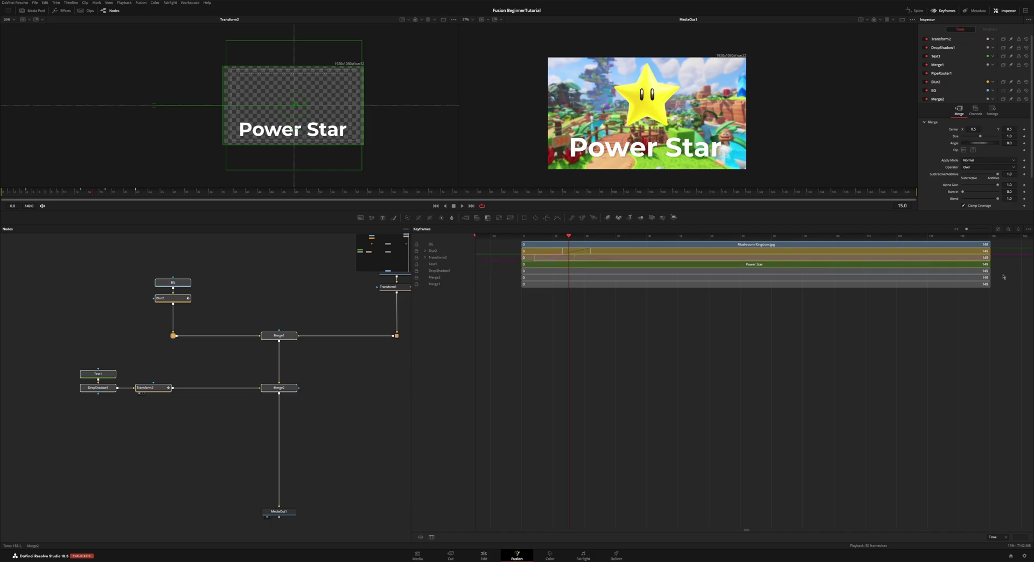
Filter the Keyframes editor to animated tools and turn off Show Only Selected Tools
left_click(1018, 231)
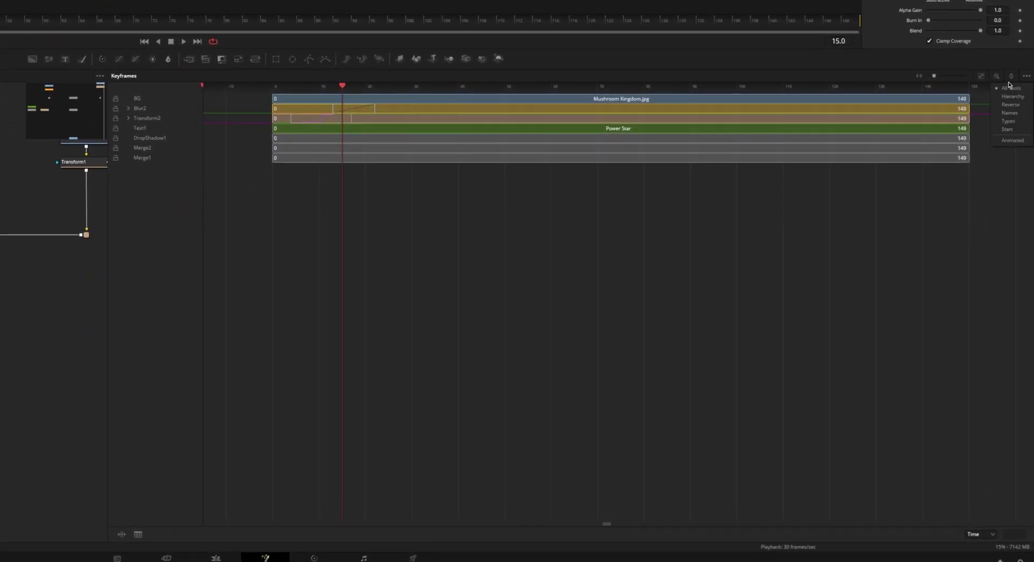
left_click(1012, 140)
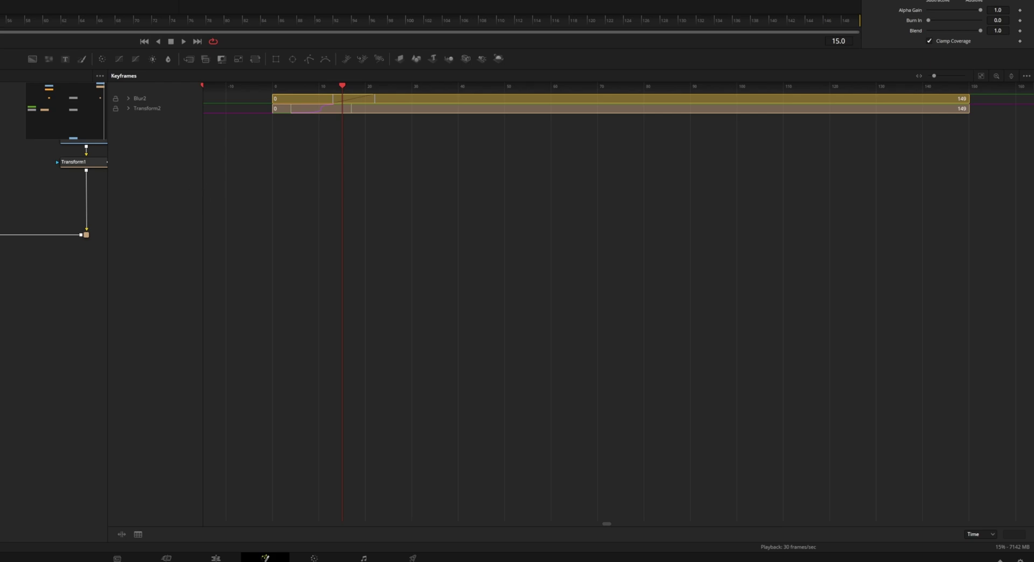
left_click(1026, 76)
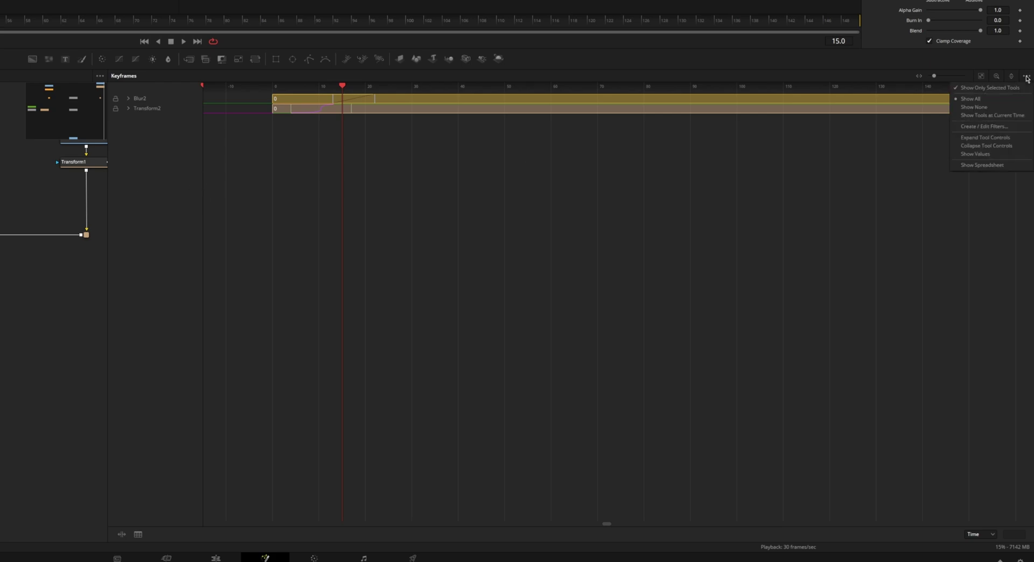
left_click(981, 91)
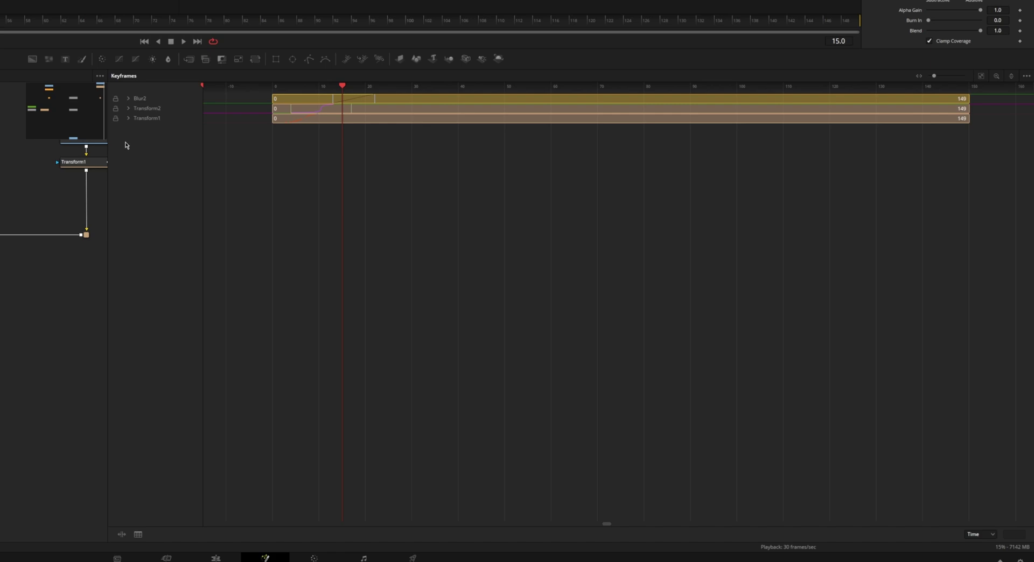
Expand Blur2, Transform2 and Transform1 in the Keyframes editor to show their animated parameters
left_click_drag(470, 189, 223, 93)
left_click(129, 98)
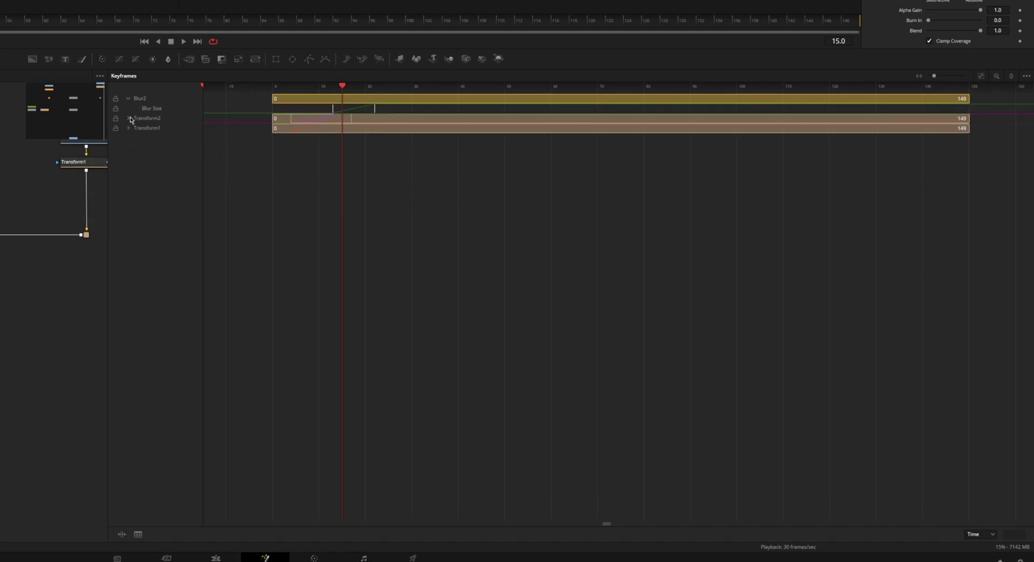
left_click(129, 118)
left_click(128, 138)
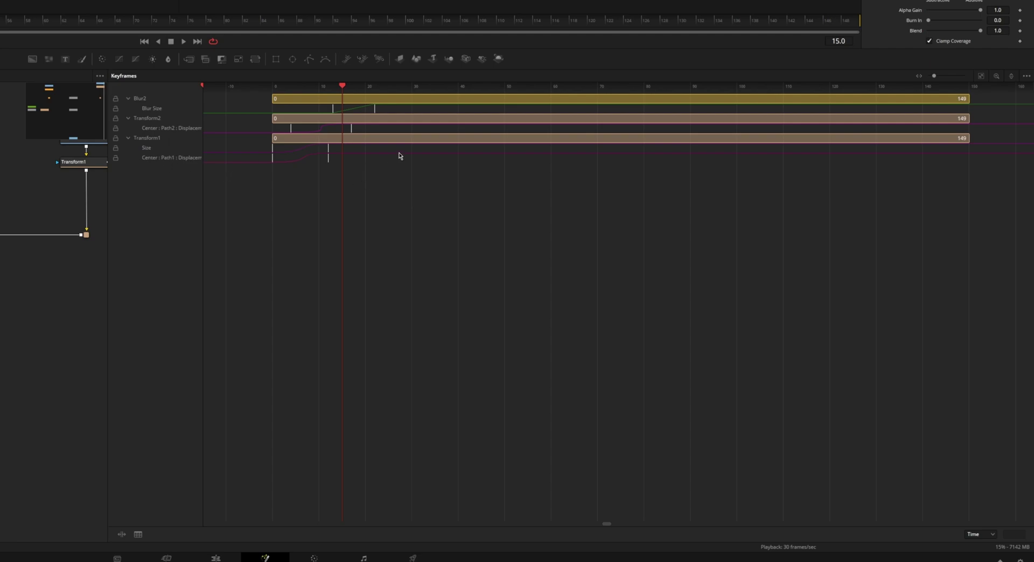
left_click(171, 111)
left_click(430, 210)
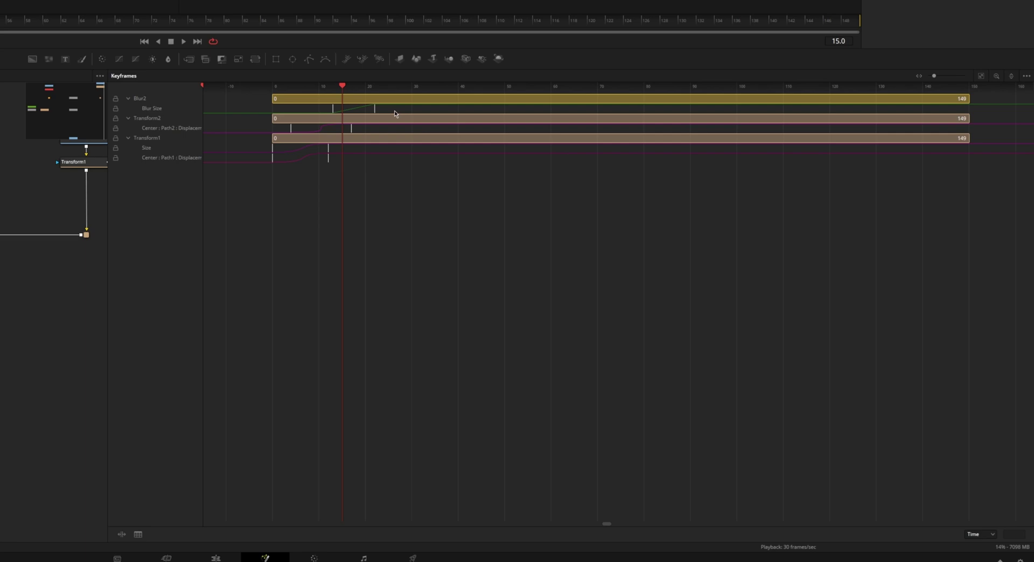
Move both Blur Size keyframes of Blur2 earlier, to about frames 6 and 15, and return to frame 0
left_click_drag(394, 112, 307, 105)
mouse_move(342, 85)
left_mouse_down()
mouse_move(295, 85)
mouse_move(328, 85)
left_mouse_up()
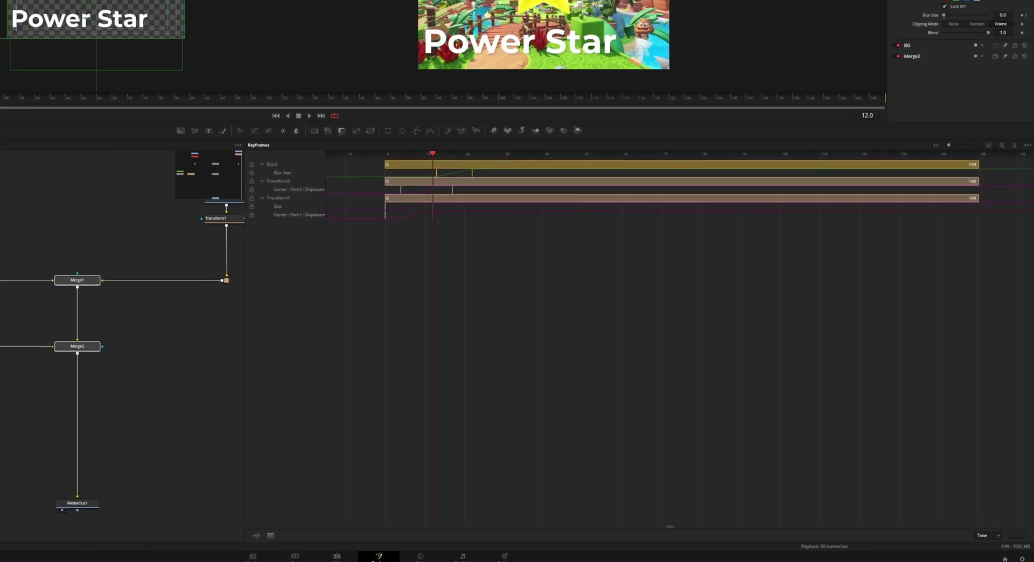
left_click_drag(432, 153, 429, 154)
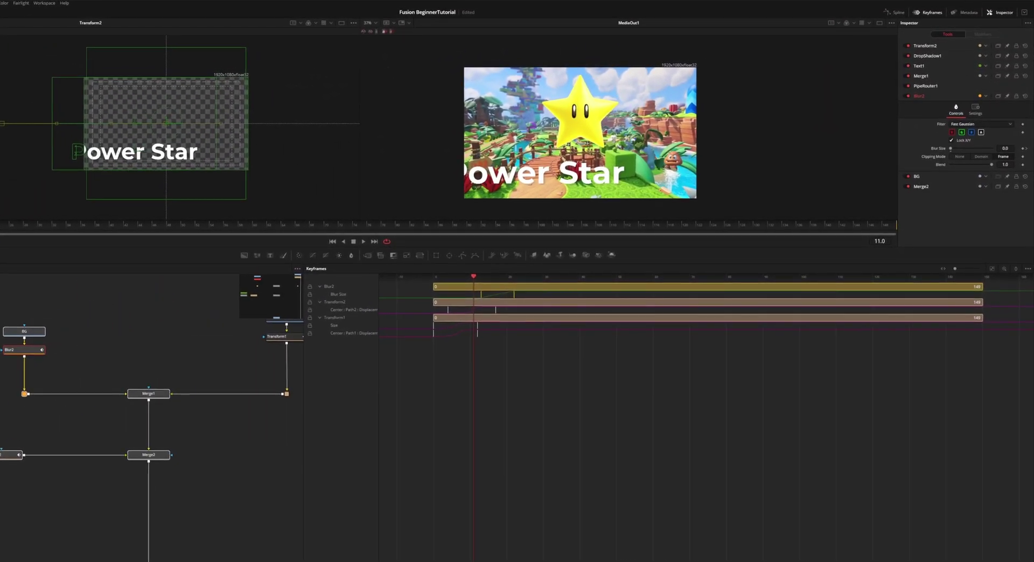
left_click_drag(508, 297, 496, 295)
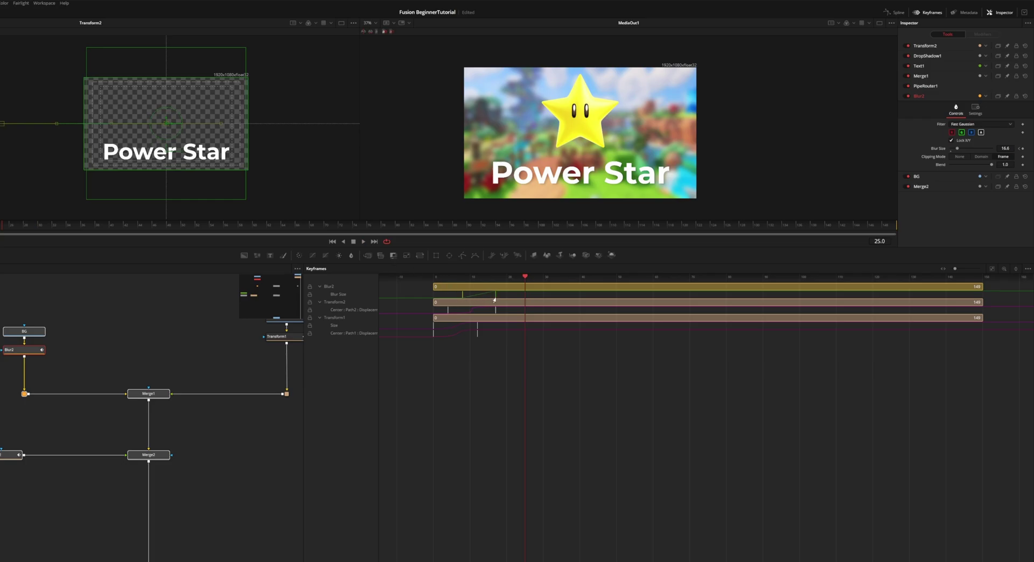
left_click_drag(495, 298, 487, 298)
key("Home")
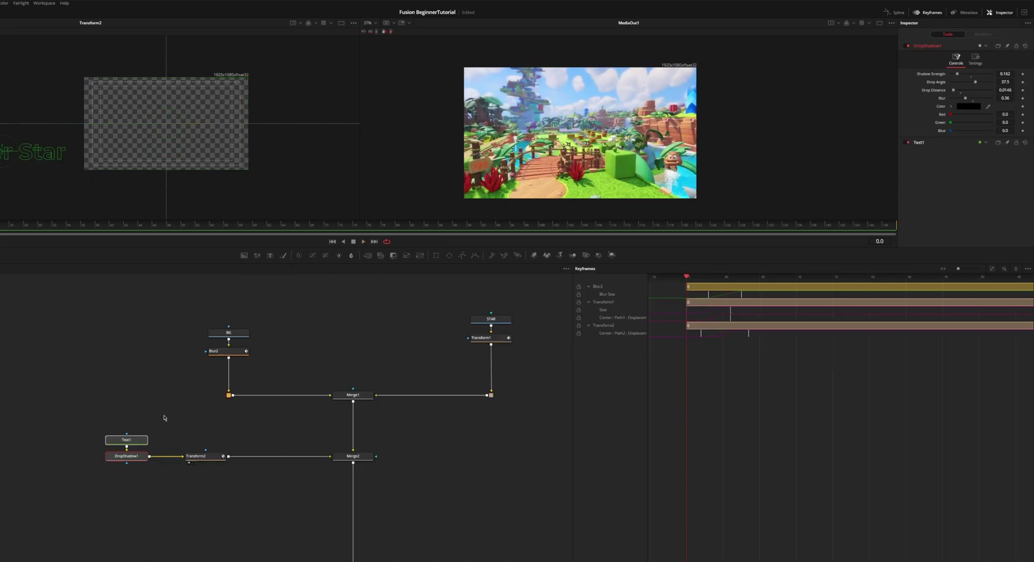
Move the Text1 and DropShadow1 nodes up and insert a Glow node between DropShadow1 and Transform2
left_click_drag(132, 456, 135, 432)
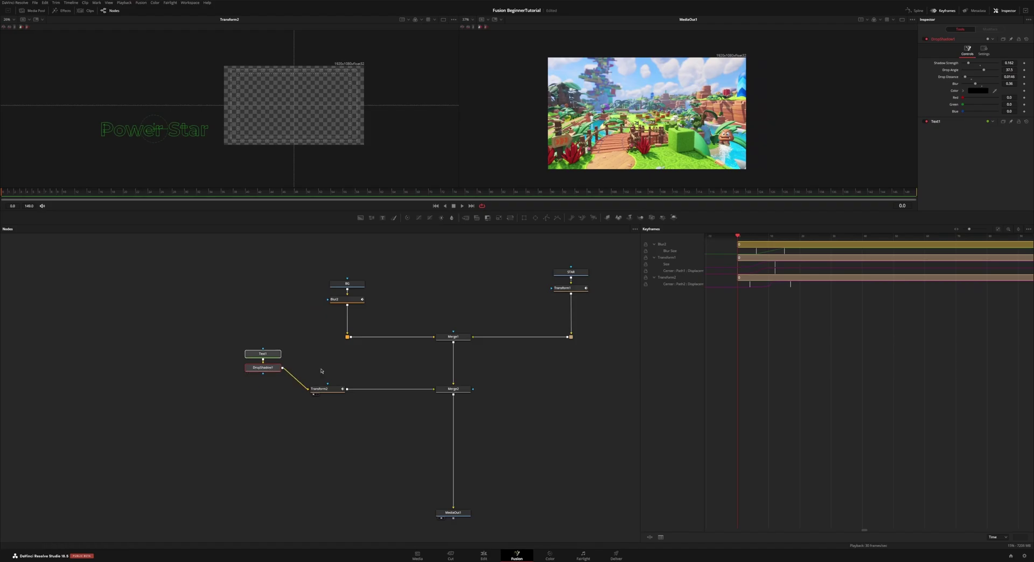
key("ctrl+a")
key("Escape")
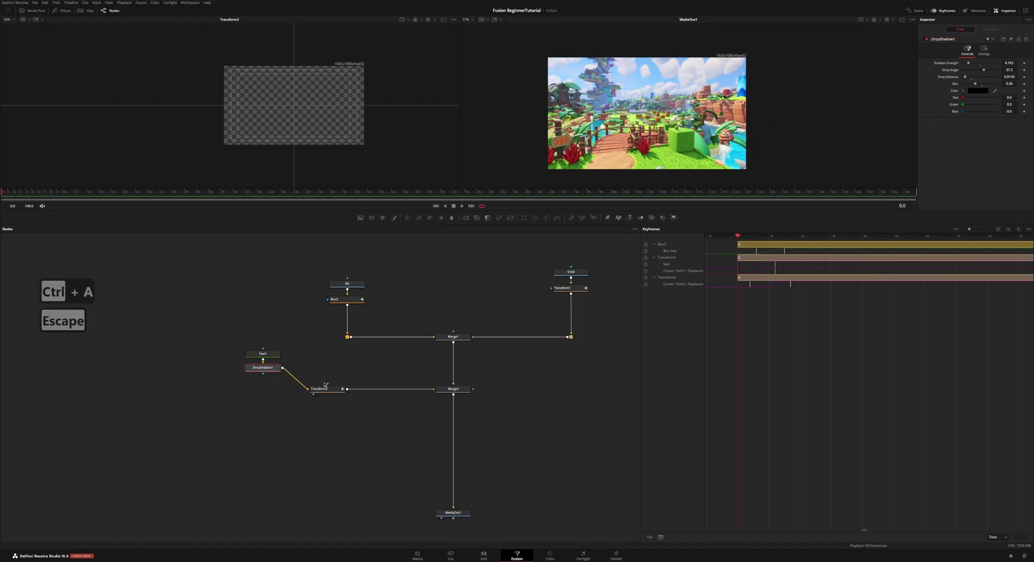
key("ctrl+space")
type("glow")
key("Return")
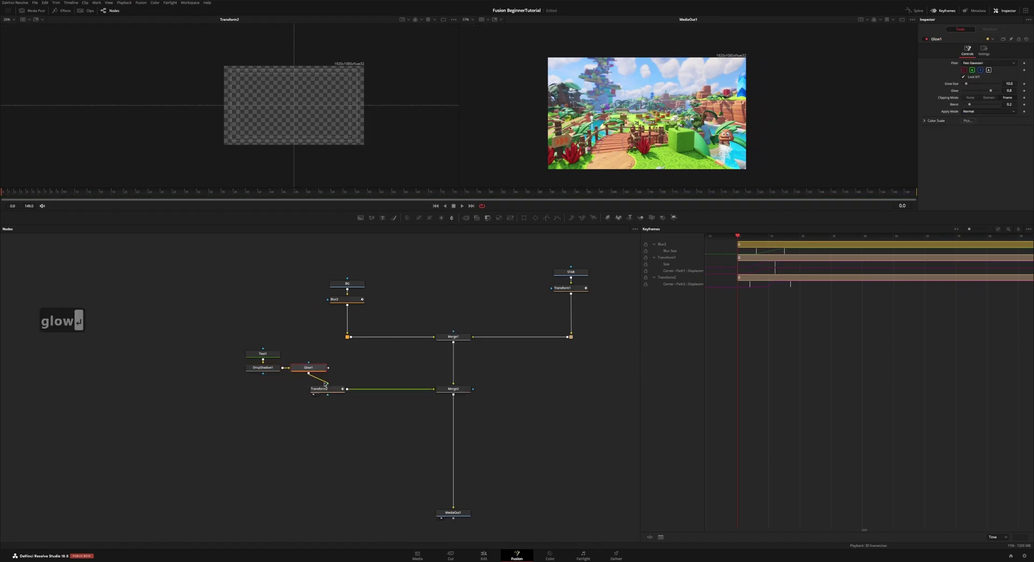
Set Glow1's Glow Size to 19.6 and Glow to 0.85, and add a Glow keyframe at frame 12
left_click_drag(30, 196, 94, 196)
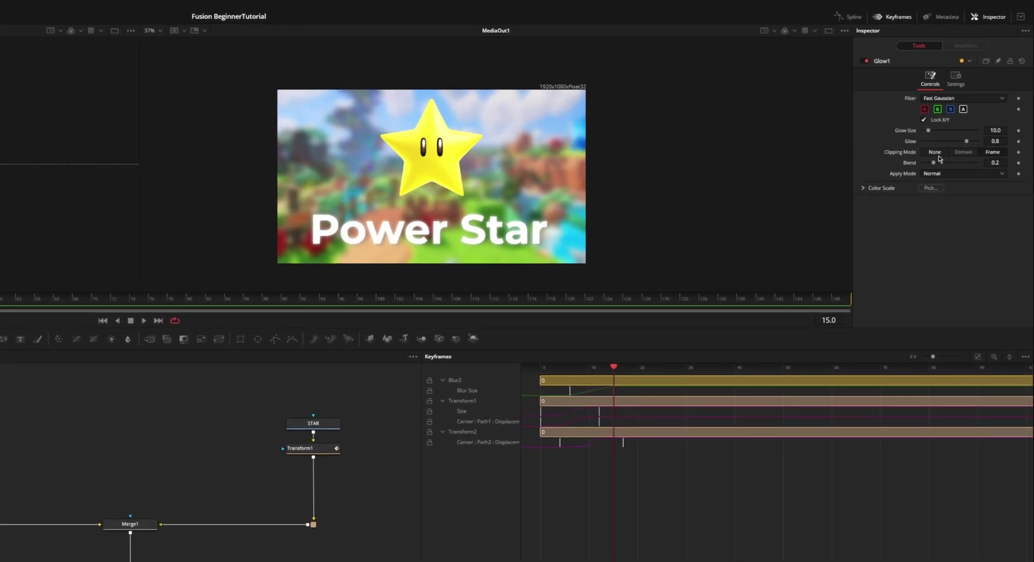
left_click_drag(988, 141, 1001, 141)
left_click_drag(928, 130, 961, 143)
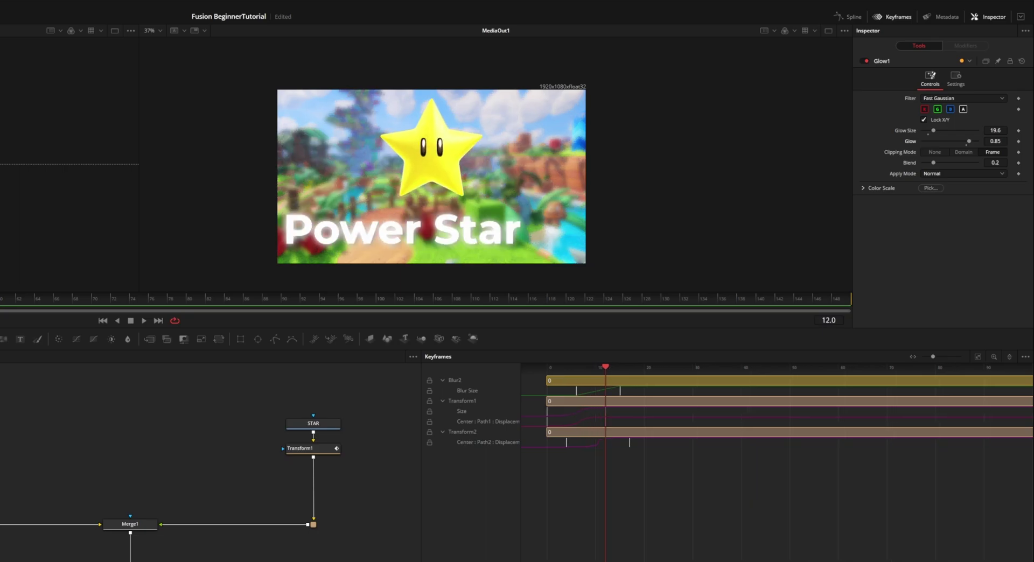
left_click(1019, 141)
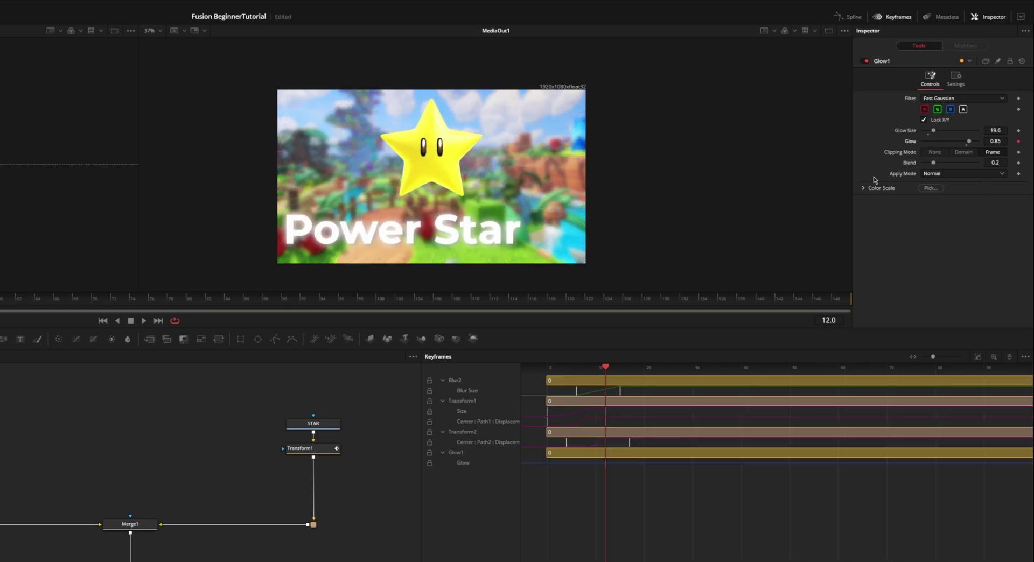
Advance to frame 26 and lower Glow1's Glow to 0 to create its second keyframe
key("Right")
key("Right")
key("Right")
key("Right")
key("Right")
key("Right")
key("Right")
key("Right")
key("Right")
key("Right")
key("Right")
key("Left")
key("Left")
key("Left")
key("Left")
key("Left")
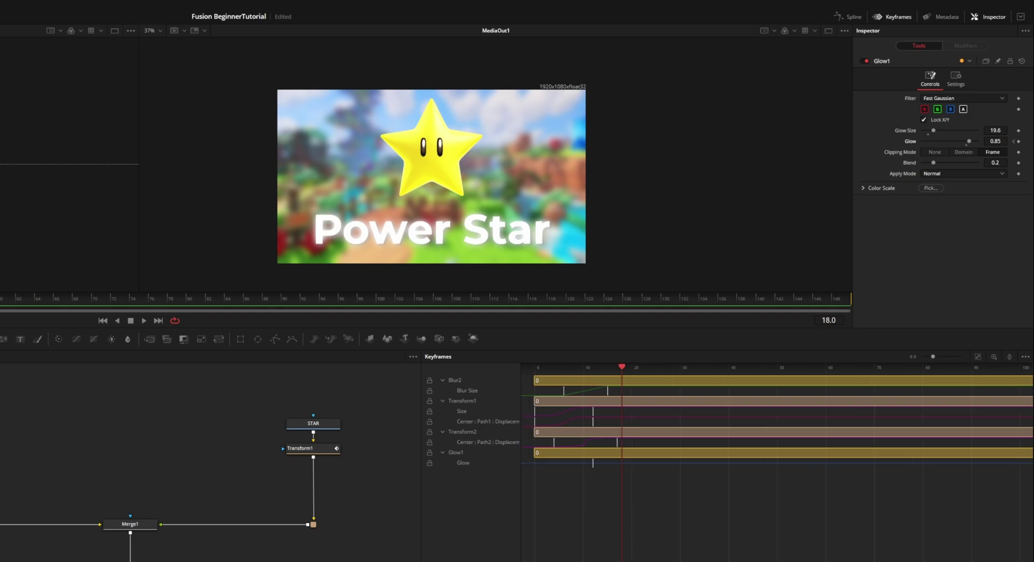
key("Right")
key("Right")
key("Right")
key("Right")
key("Right")
key("Right")
key("Right")
key("Right")
left_click_drag(969, 141, 904, 150)
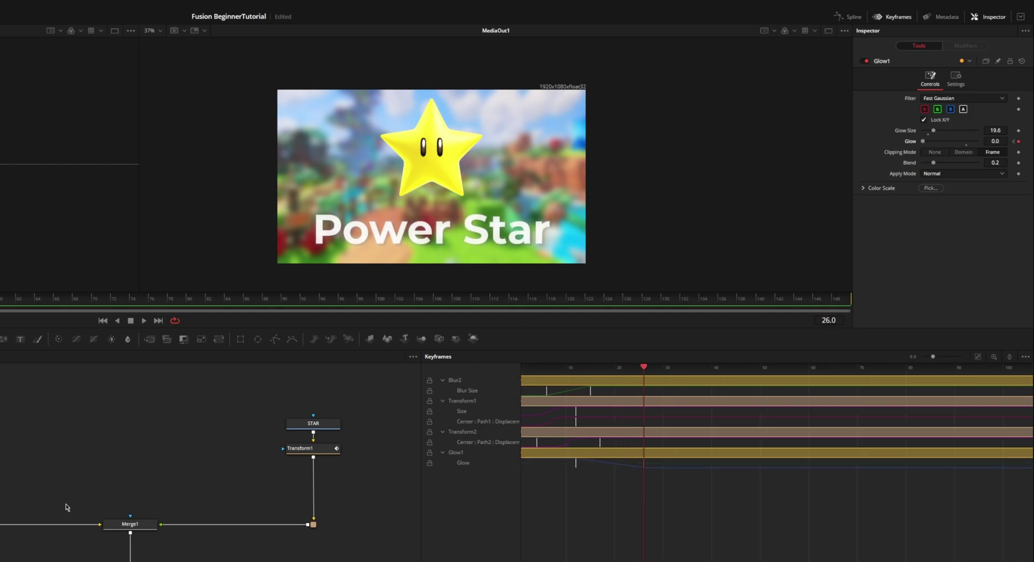
Play the glow fade from the start and lengthen it by moving the second Glow keyframe to about frame 70
left_click(4, 192)
key("space")
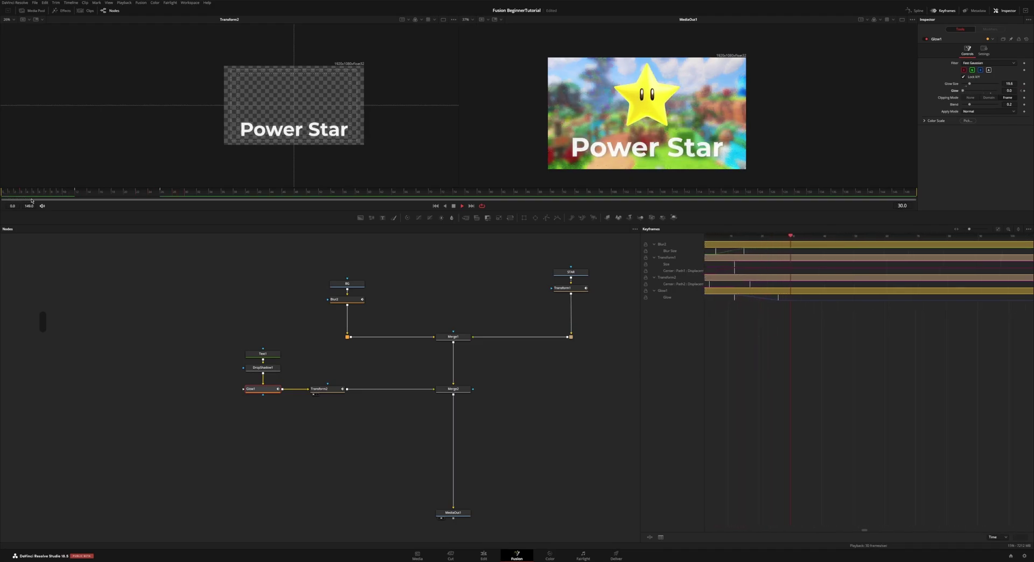
key("space")
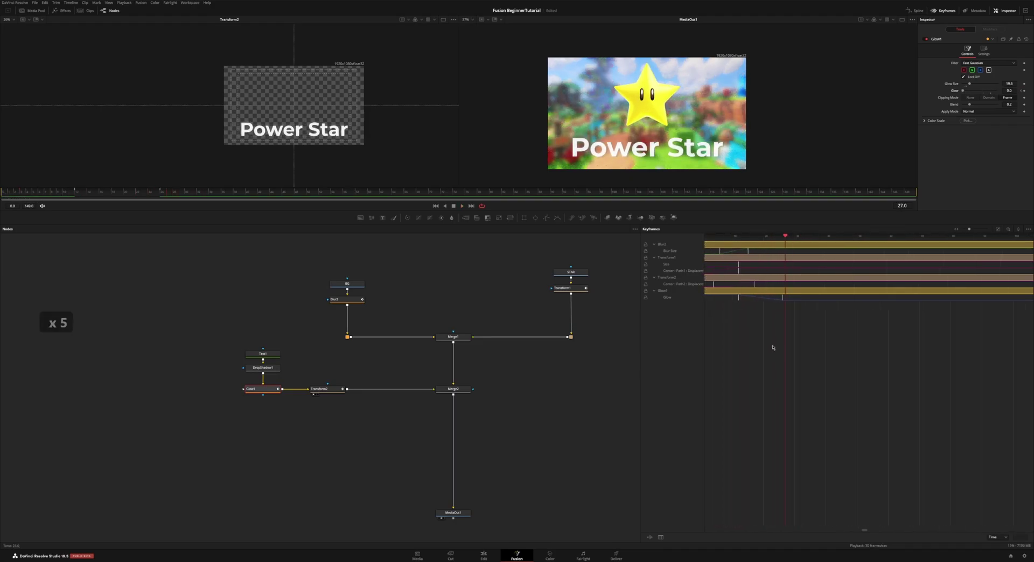
scroll(750, 335, "down", 2)
left_click_drag(768, 299, 830, 299)
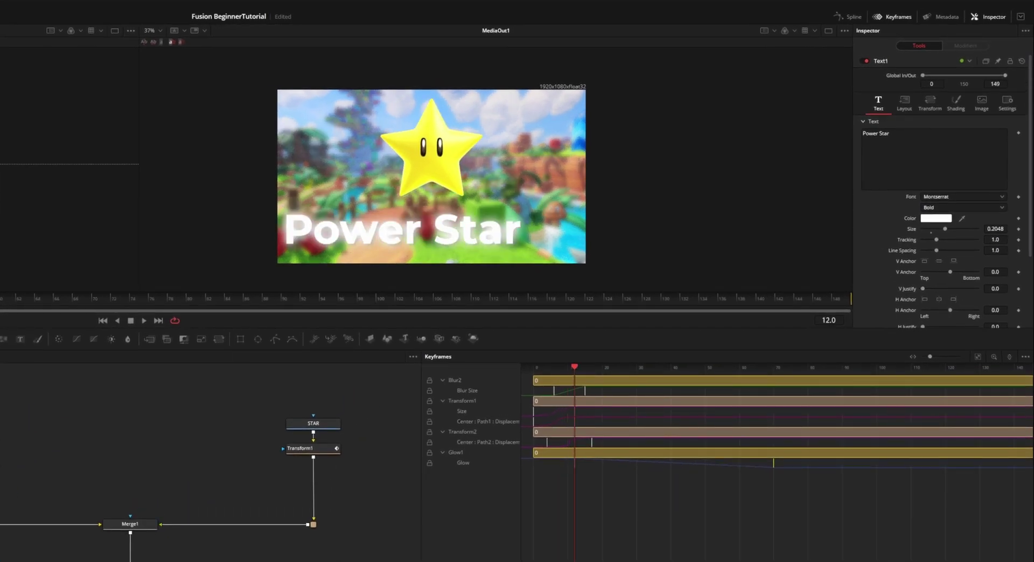
Keyframe Text1's Color at frame 12, sample the star's yellow as its Color near frame 25, and scrub through the colour change
left_click(1019, 218)
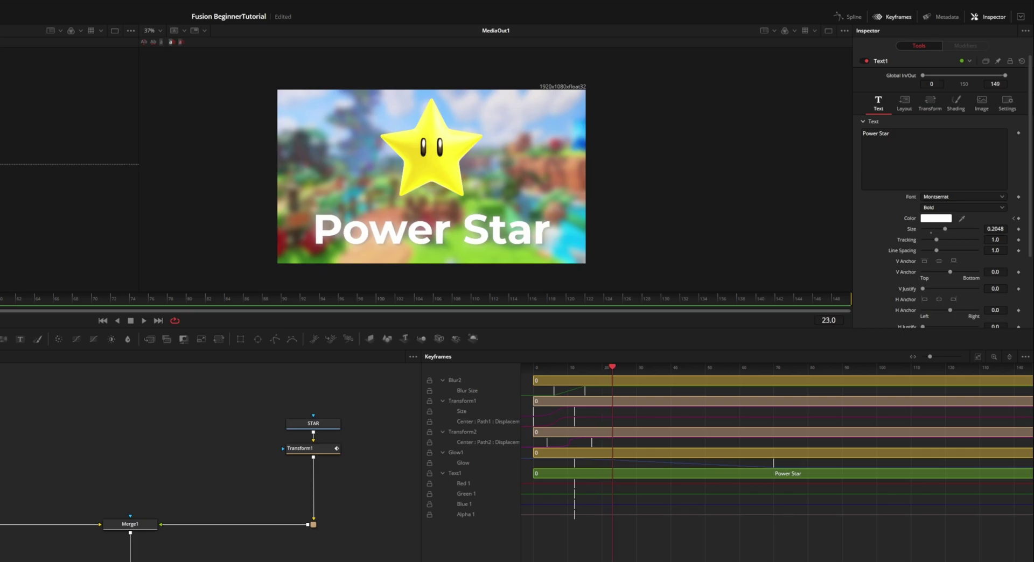
left_click_drag(962, 218, 452, 162)
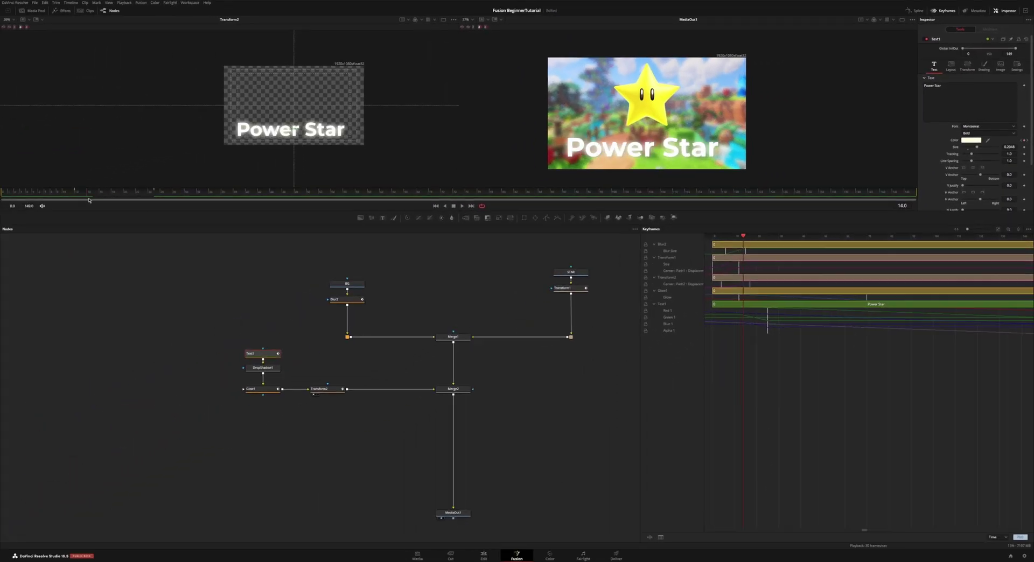
left_click_drag(90, 200, 61, 194)
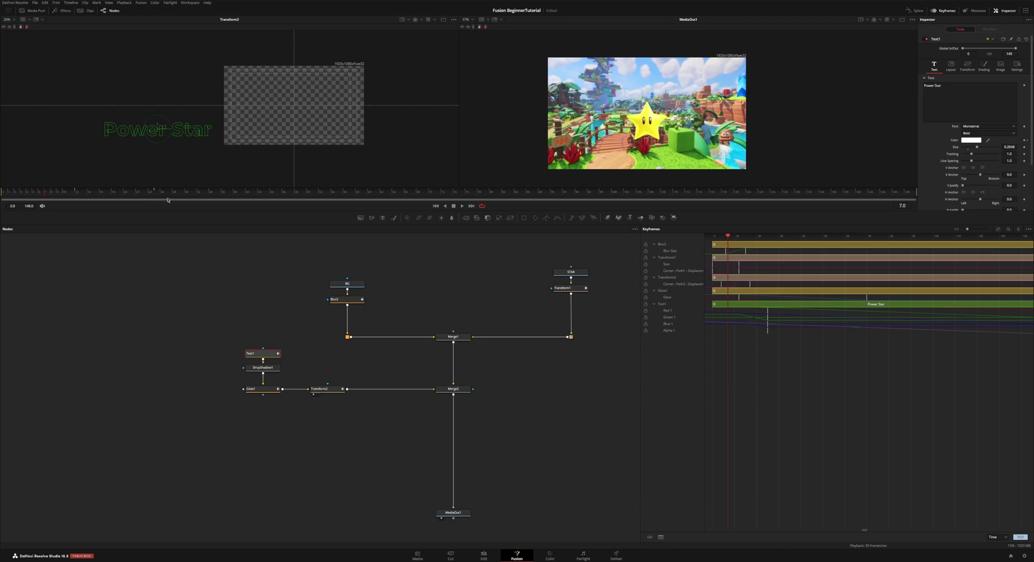
left_click_drag(123, 196, 219, 198)
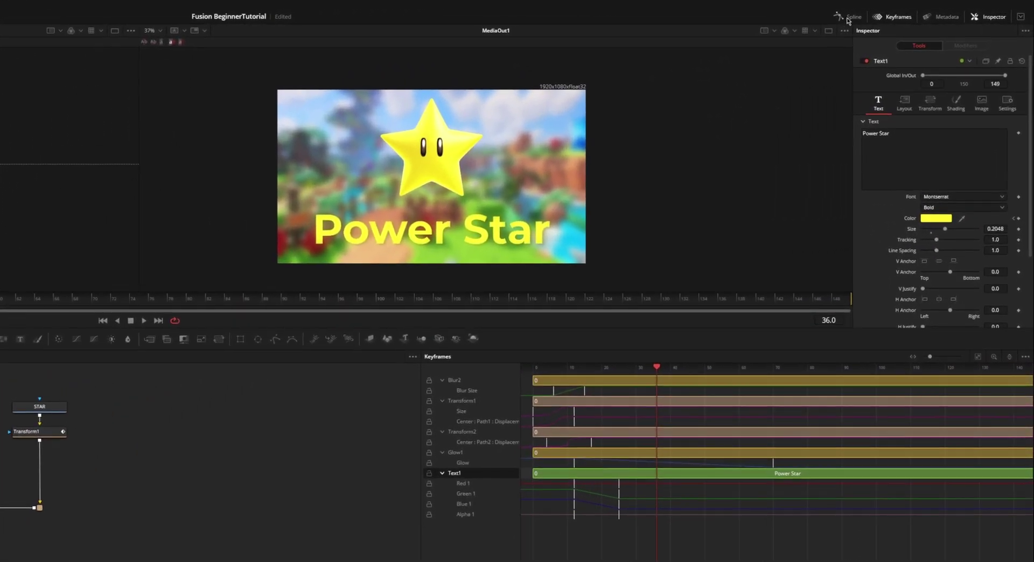
Select Text1's Red, Green, Blue and Alpha keyframes in the Spline editor and reverse them
left_click(848, 18)
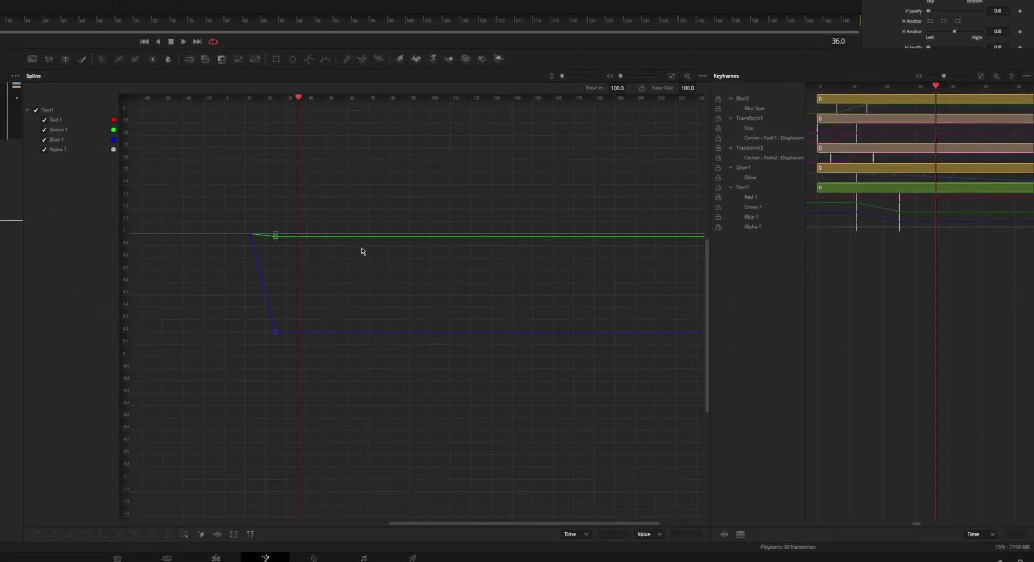
left_click_drag(218, 198, 359, 431)
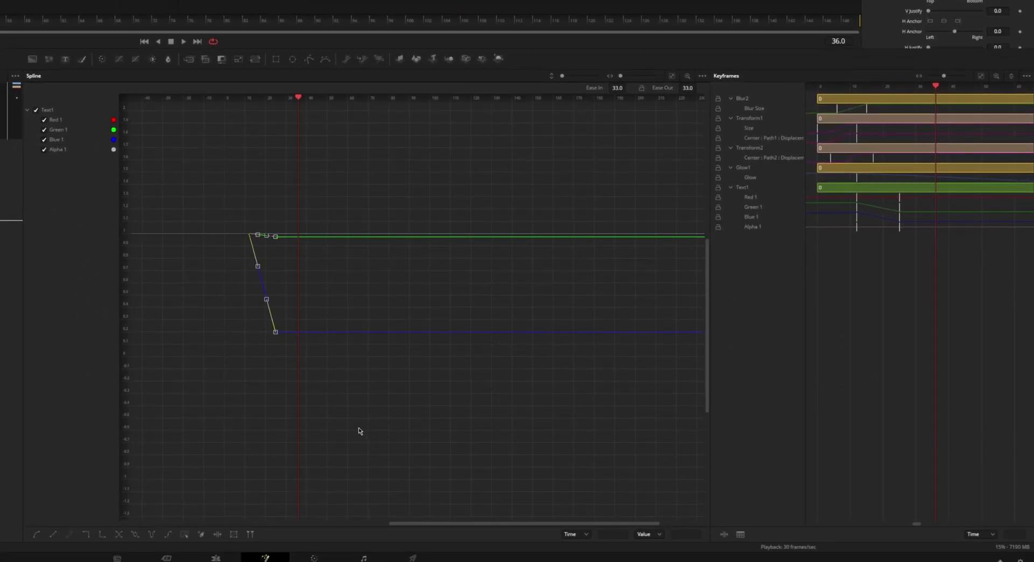
left_click(118, 535)
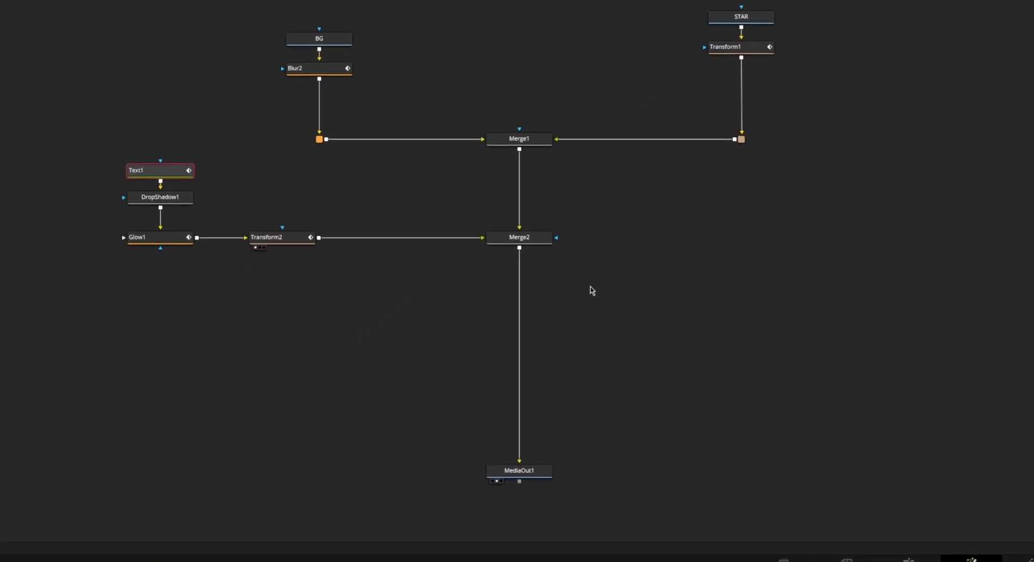
Render a full-size preview of MediaOut1 for the RightView using the Preview configuration
right_click(536, 471)
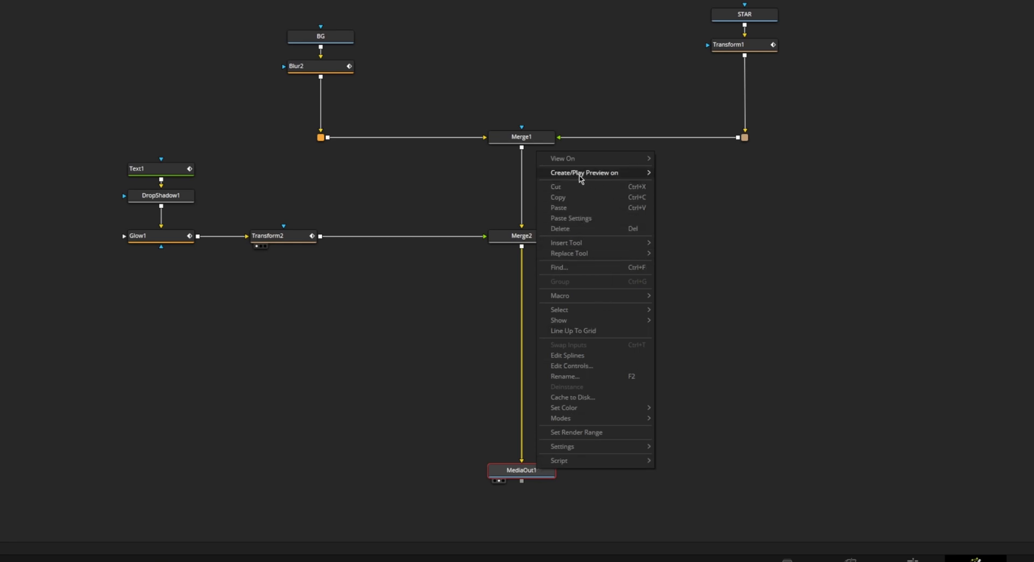
mouse_move(582, 180)
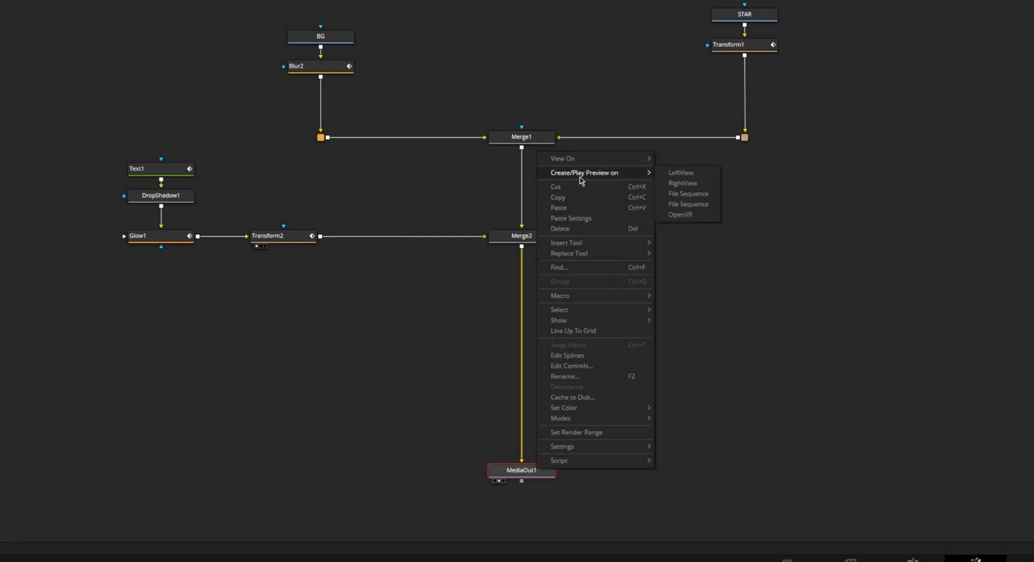
left_click(683, 183)
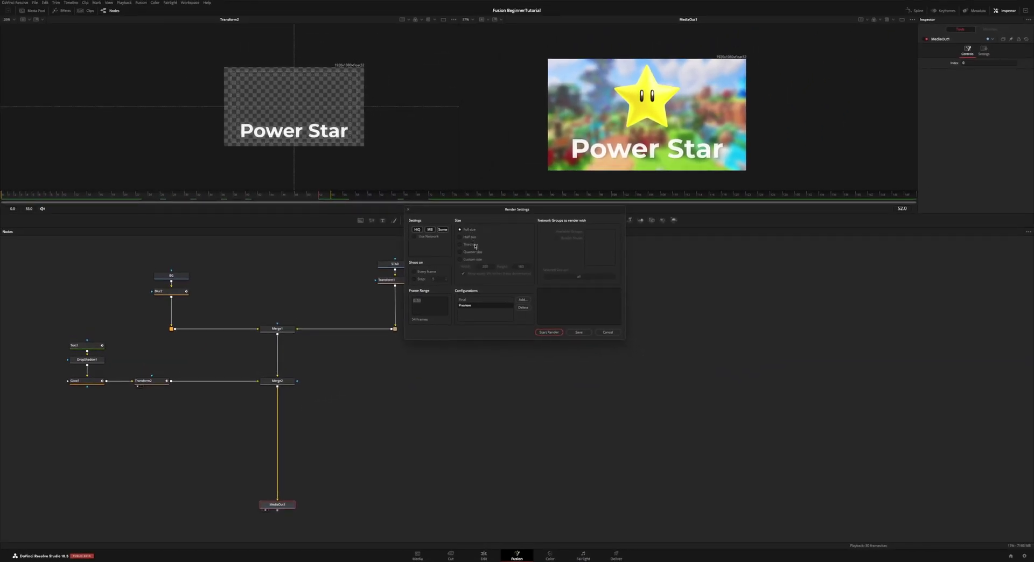
left_click(549, 332)
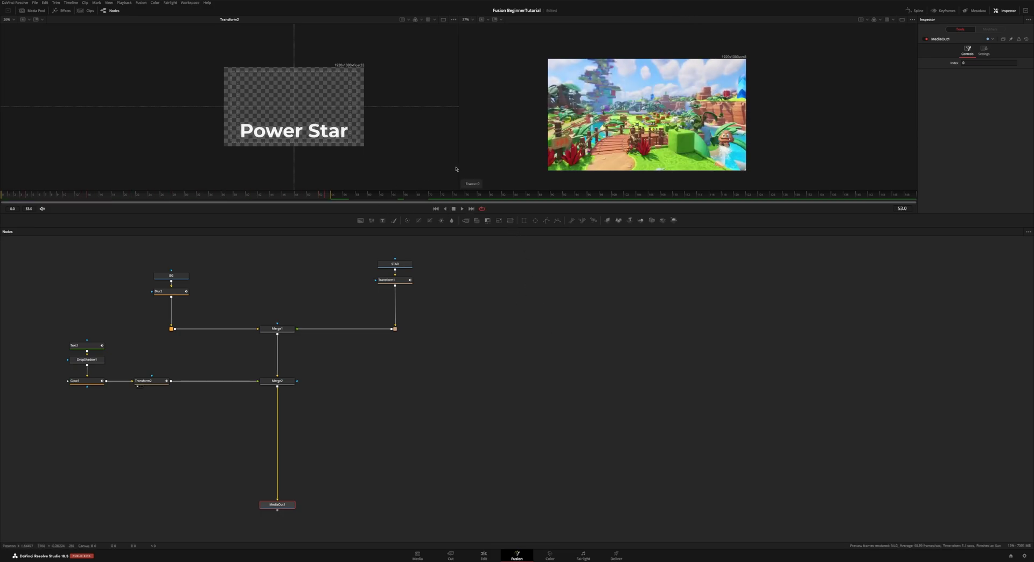
Play the rendered preview in its viewer and restore MediaOut1's live output there
right_click(517, 117)
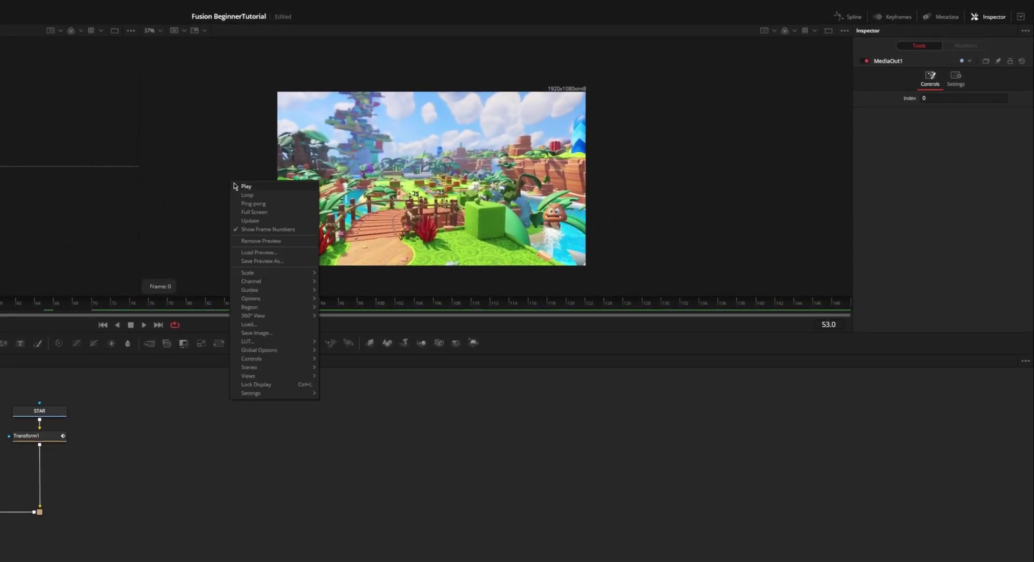
left_click(237, 187)
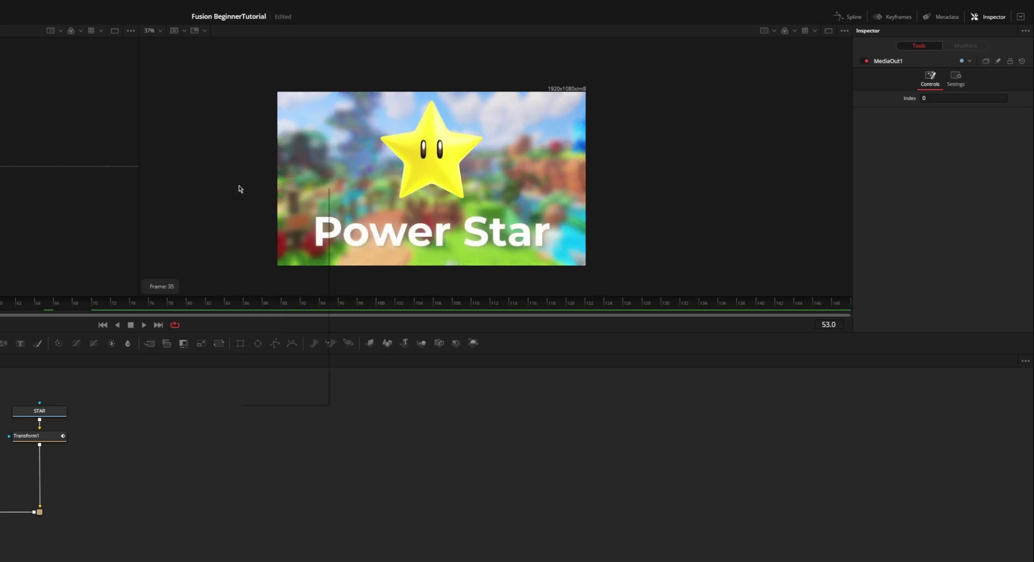
right_click(239, 187)
left_click(253, 202)
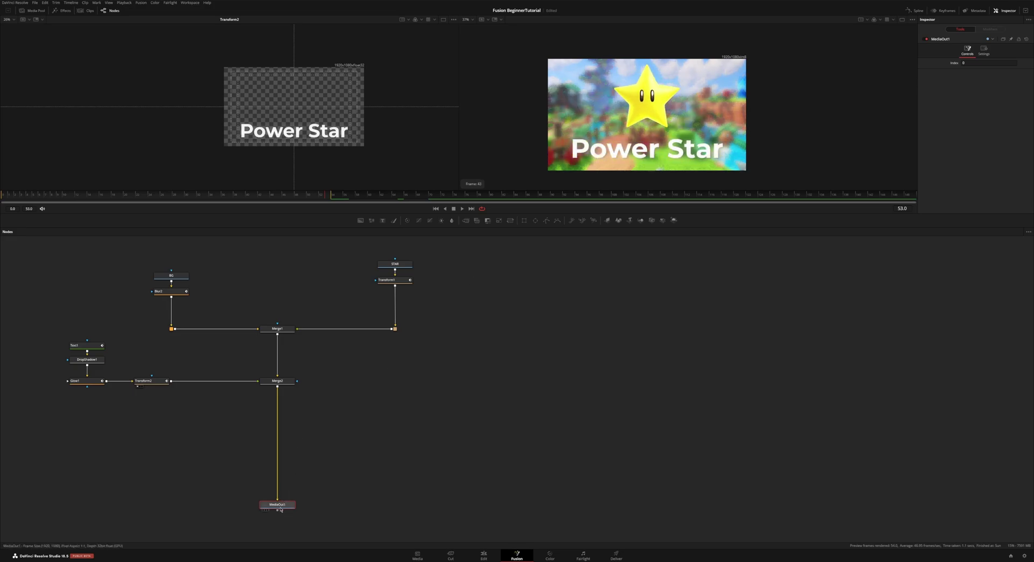
key("2")
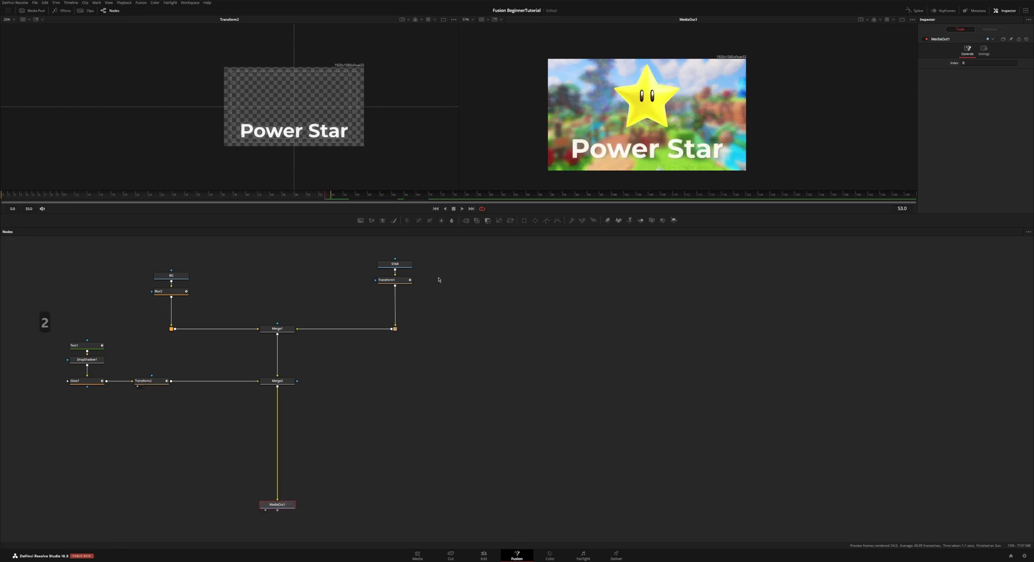
Go to frame 12 and enable Motion Blur on Transform2 with Quality 10 and Shutter Angle 180
left_click_drag(325, 299, 514, 308)
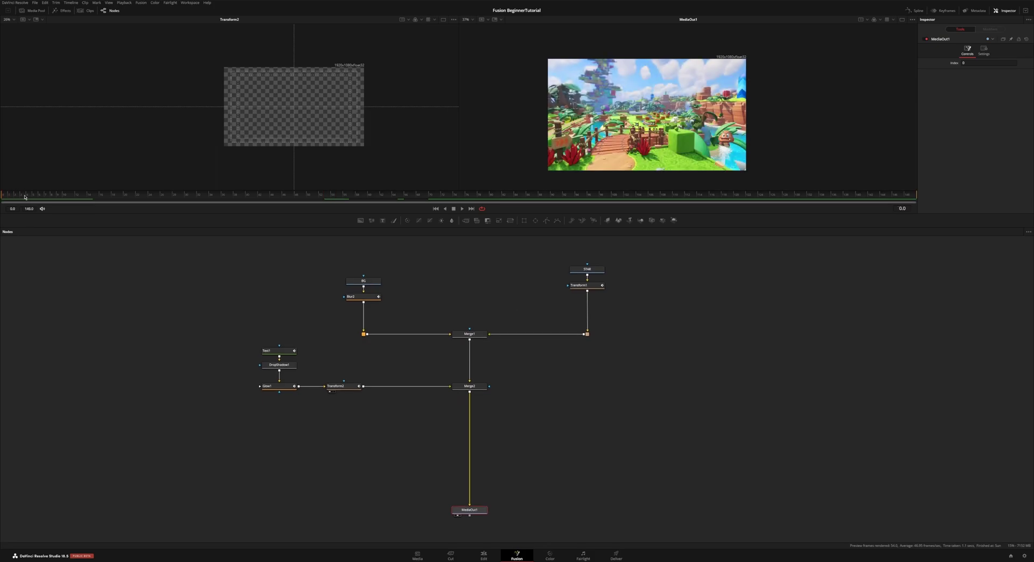
left_click_drag(25, 196, 78, 205)
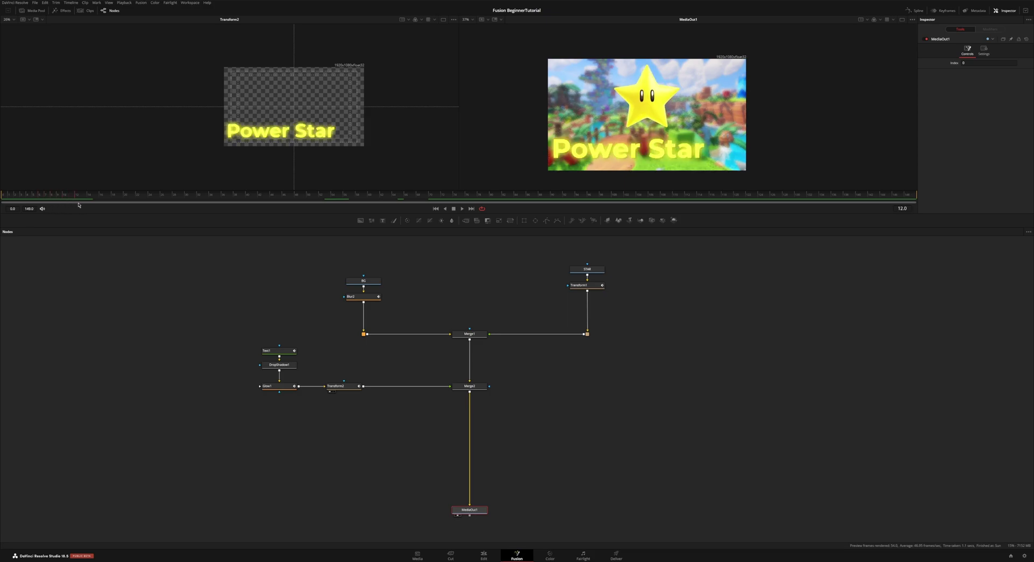
left_click(340, 386)
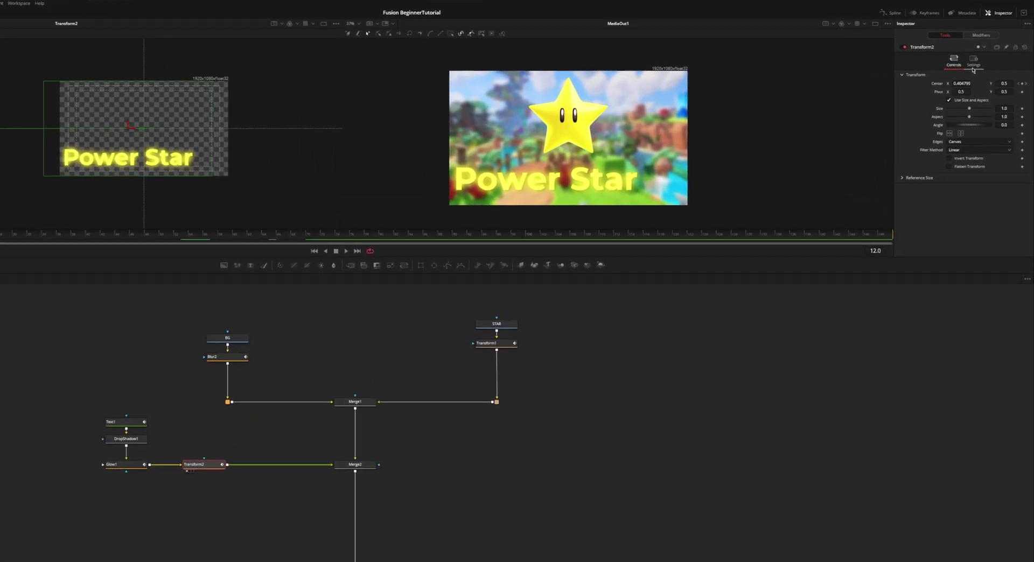
left_click(983, 50)
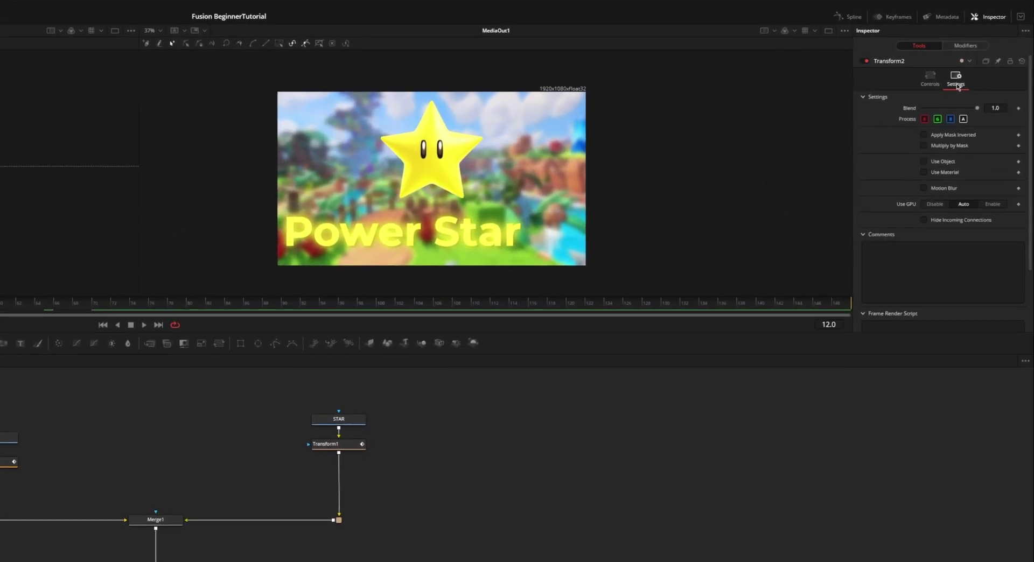
left_click(925, 188)
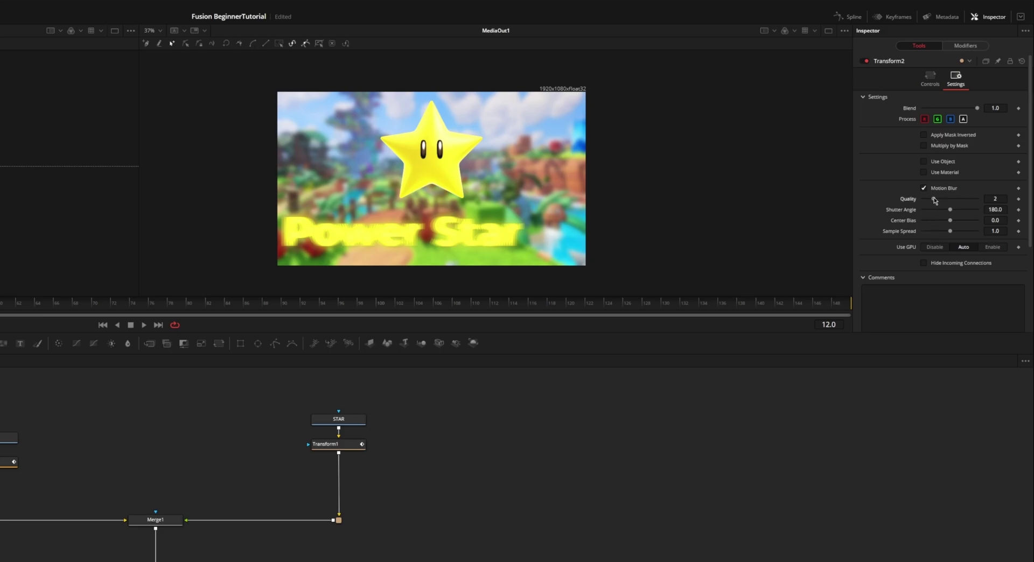
left_click_drag(934, 199, 1002, 204)
mouse_move(950, 210)
left_mouse_down()
mouse_move(936, 212)
mouse_move(950, 210)
left_mouse_up()
Play the composition from the first frame to review the title's motion blur
left_click(2, 195)
key("space")
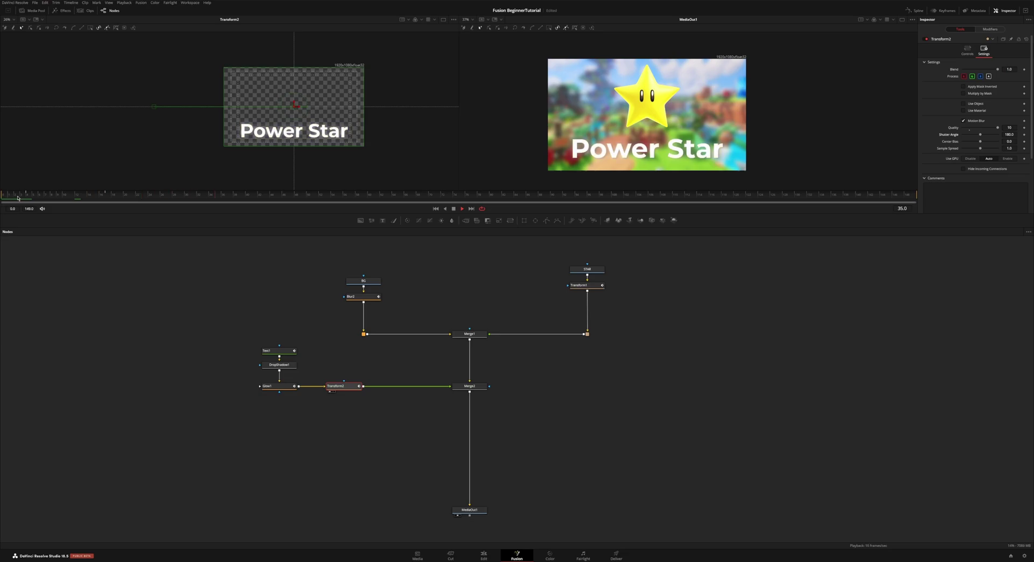
left_click(3, 198)
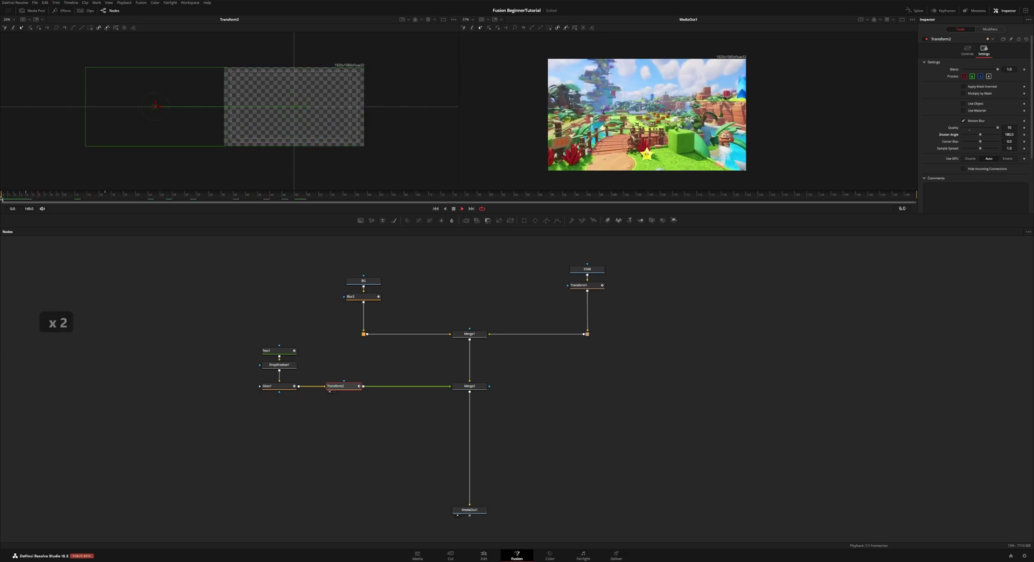
left_click(3, 198)
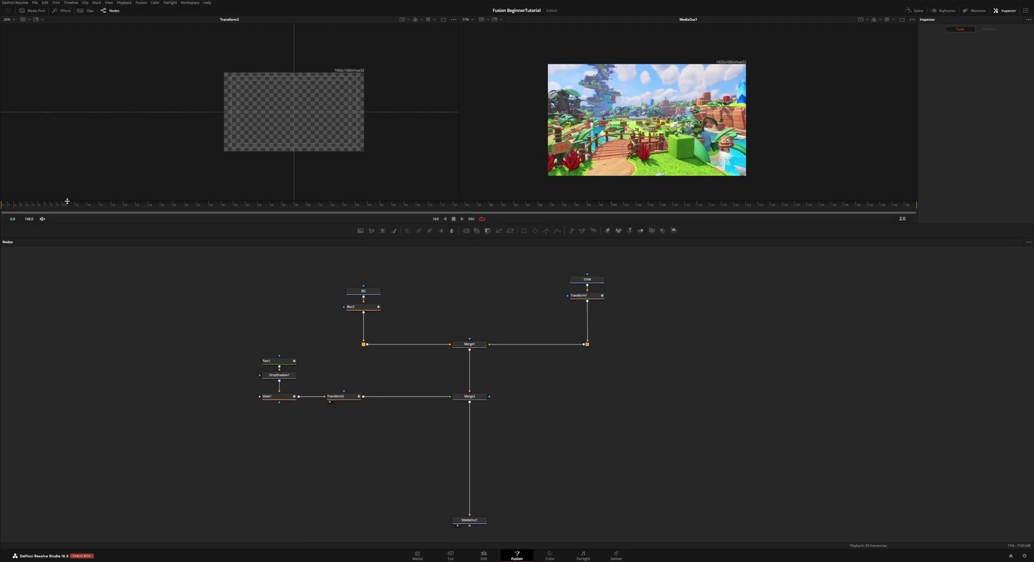
Compare the Settings of Transform2, Merge1 and Blur2 for motion blur options, checking the animation around frame 13
left_click(335, 400)
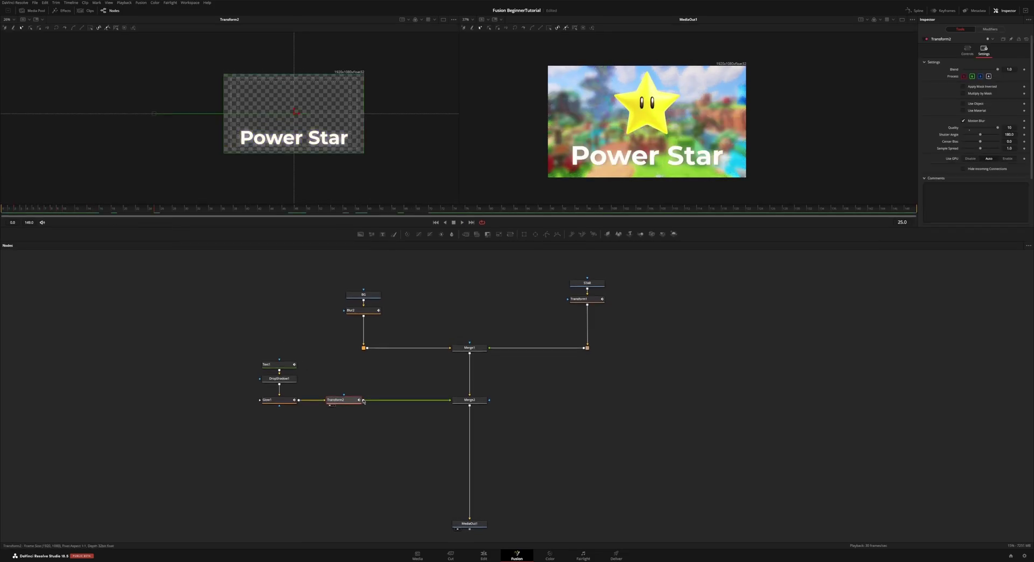
left_click(470, 347)
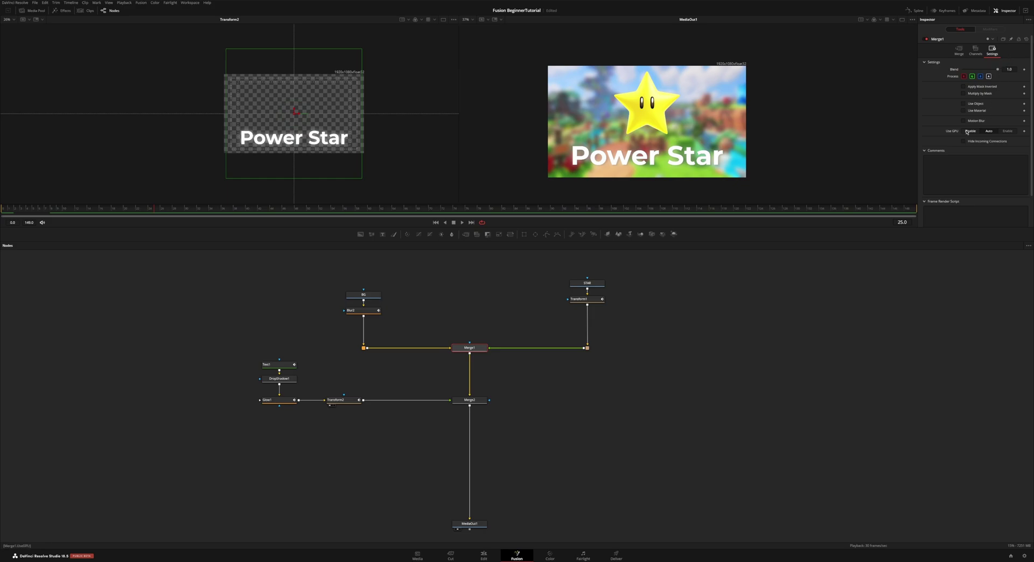
left_click(363, 310)
left_click_drag(38, 209, 81, 209)
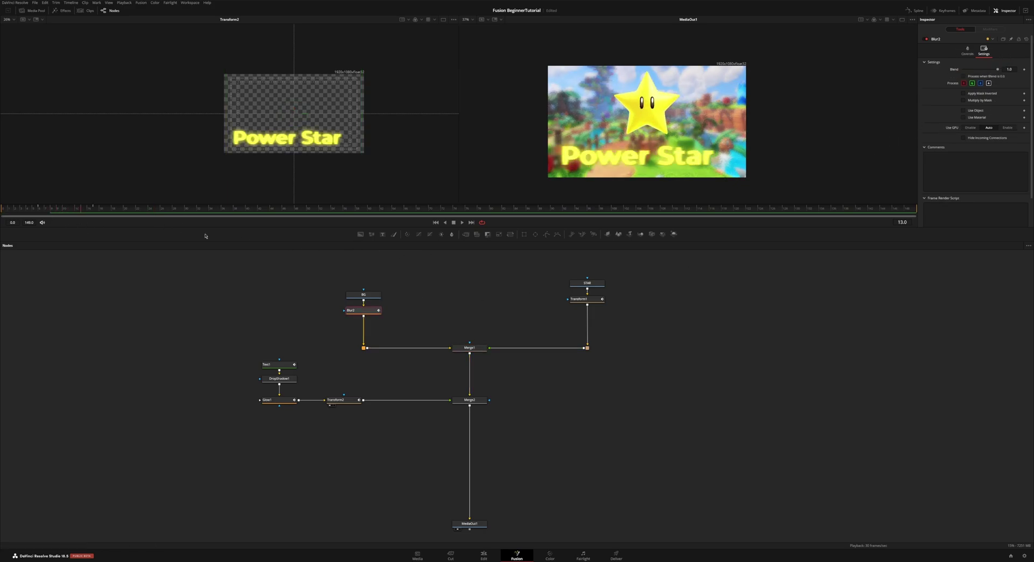
left_click(469, 347)
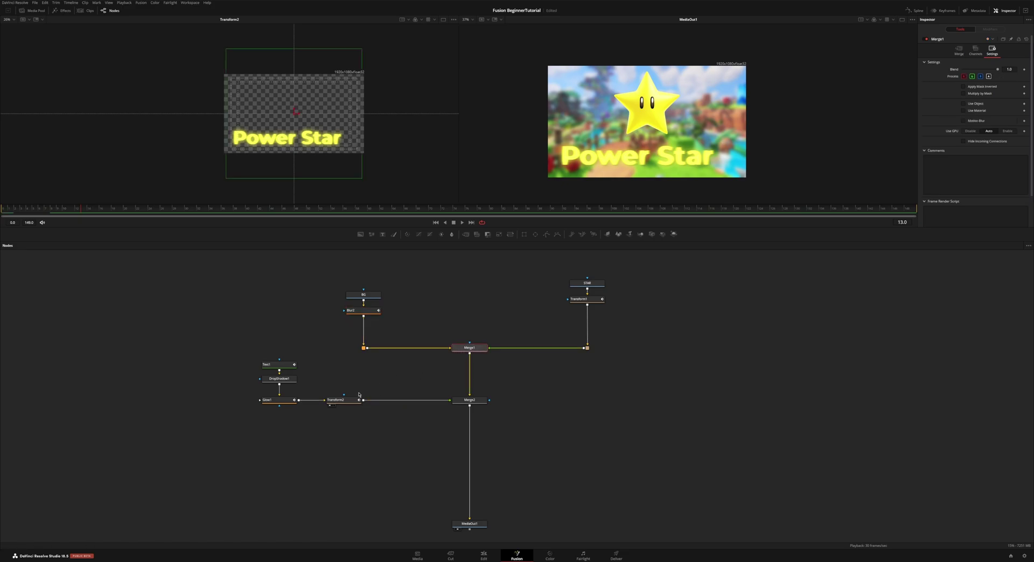
left_click(356, 398)
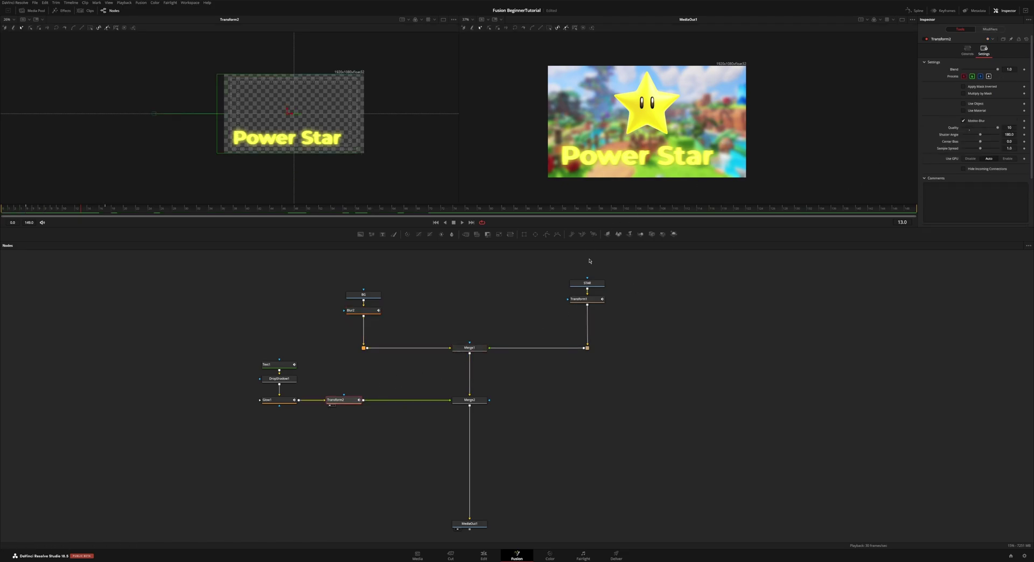
Add a Background node and merge Merge2's output over it as the foreground of a new Merge node
left_click_drag(360, 235, 722, 386)
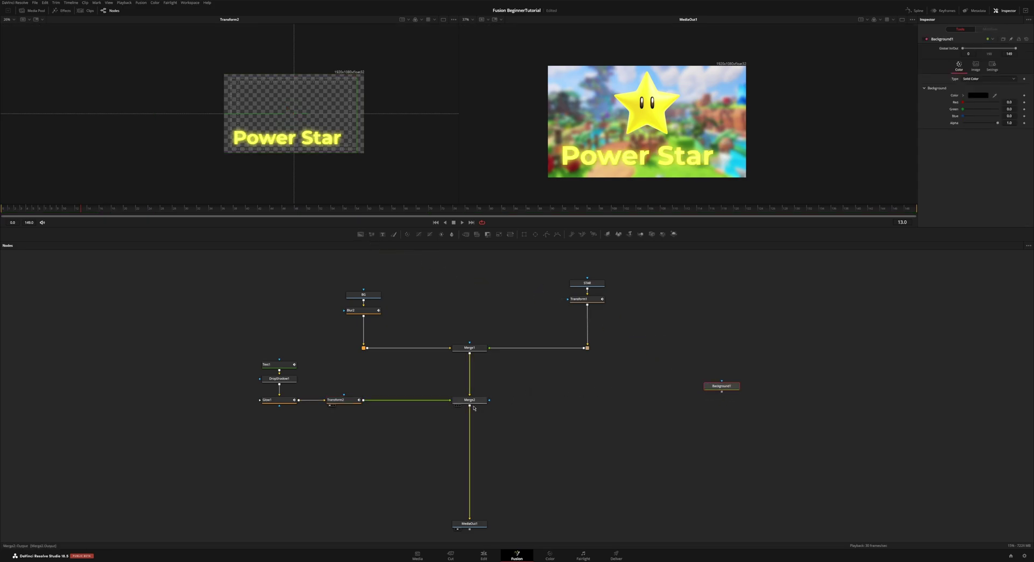
left_click_drag(474, 408, 764, 396)
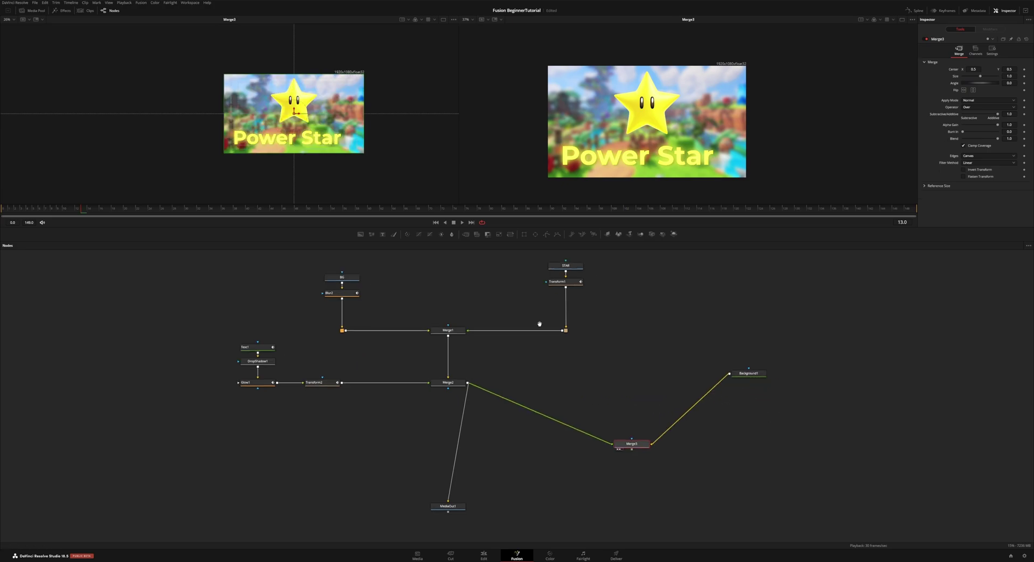
Reposition MediaOut1 below Merge3 and connect Merge3's output to it in place of Merge2's
left_click_drag(539, 324, 447, 339)
scroll(334, 371, "up", 1)
scroll(132, 297, "down", 2)
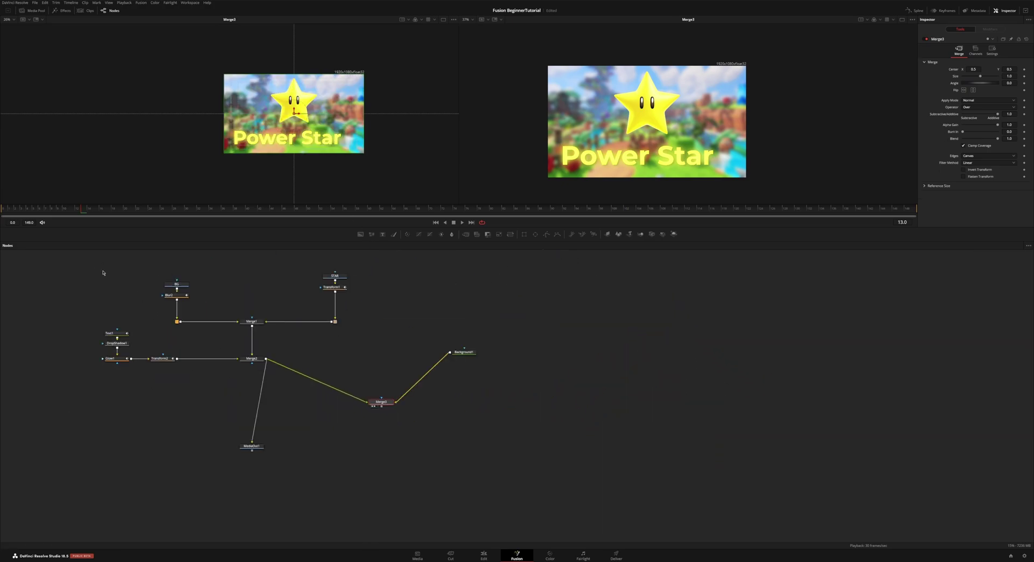
left_click_drag(88, 265, 378, 398)
left_click_drag(313, 390, 263, 348)
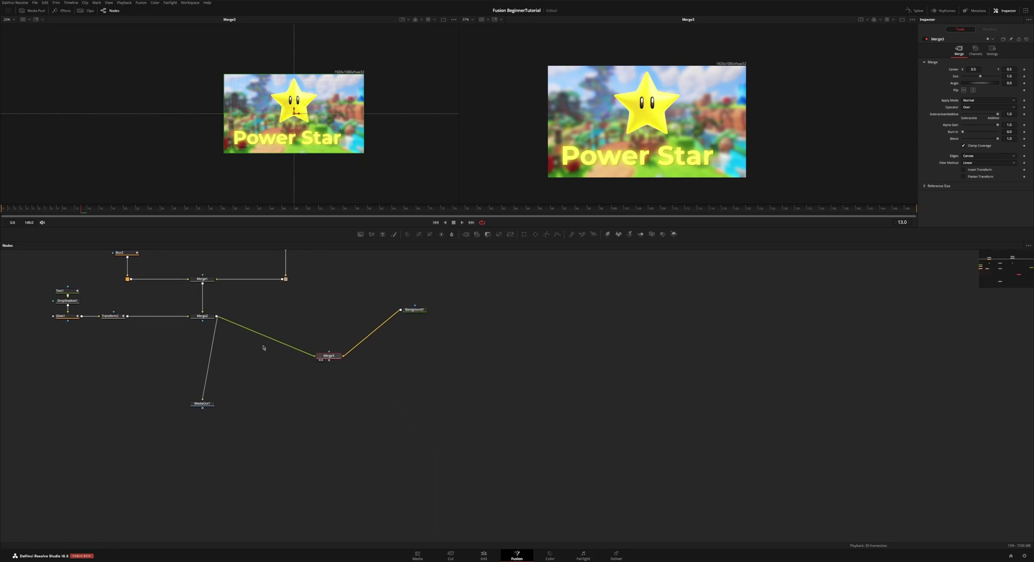
left_click_drag(209, 405, 276, 421)
left_click_drag(328, 360, 335, 442)
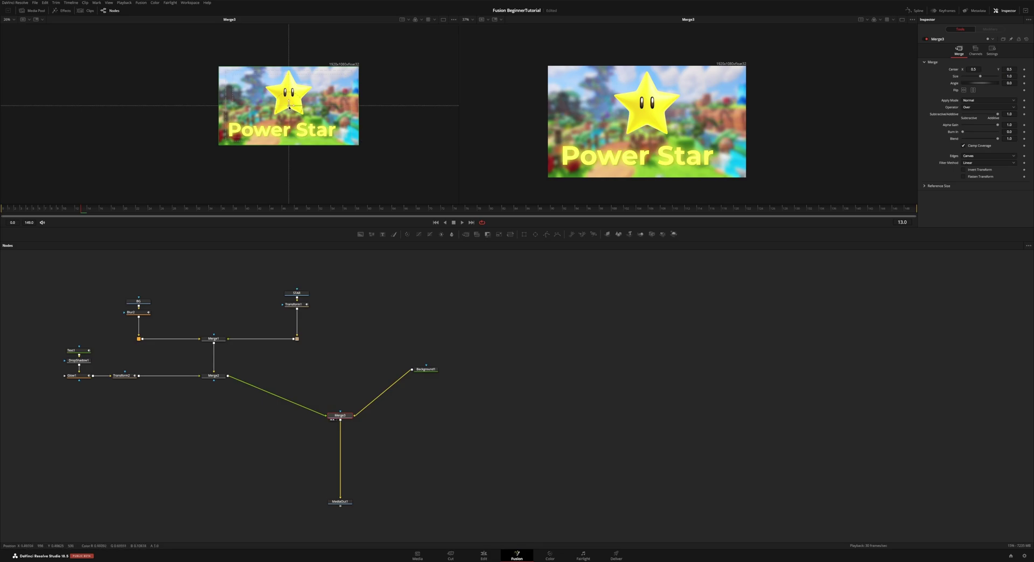
Try shifting Merge3's foreground image, undo the move, and enable Motion Blur on Merge3 with Quality 10
left_click_drag(290, 107, 315, 88)
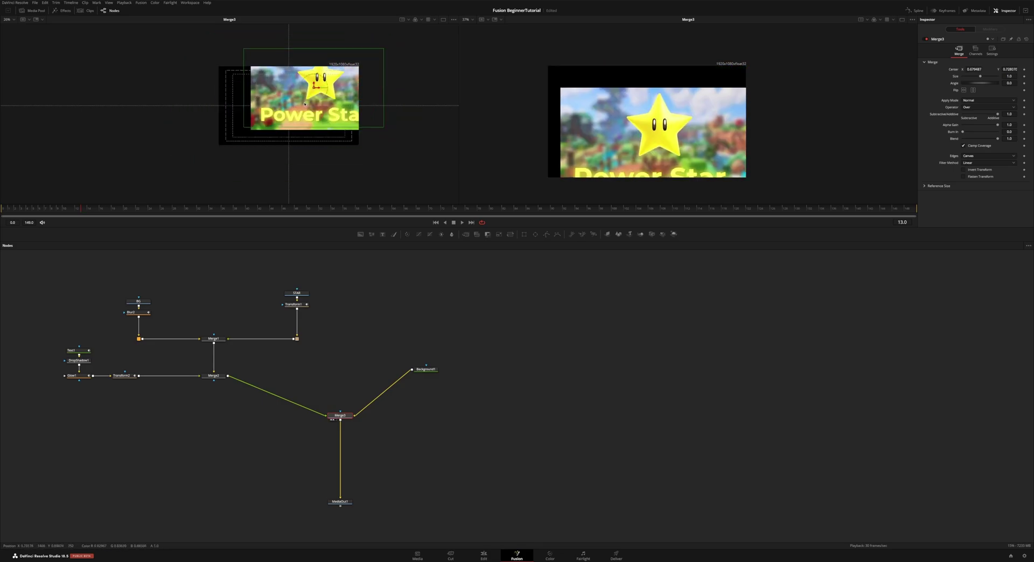
key("ctrl+z")
left_click(992, 51)
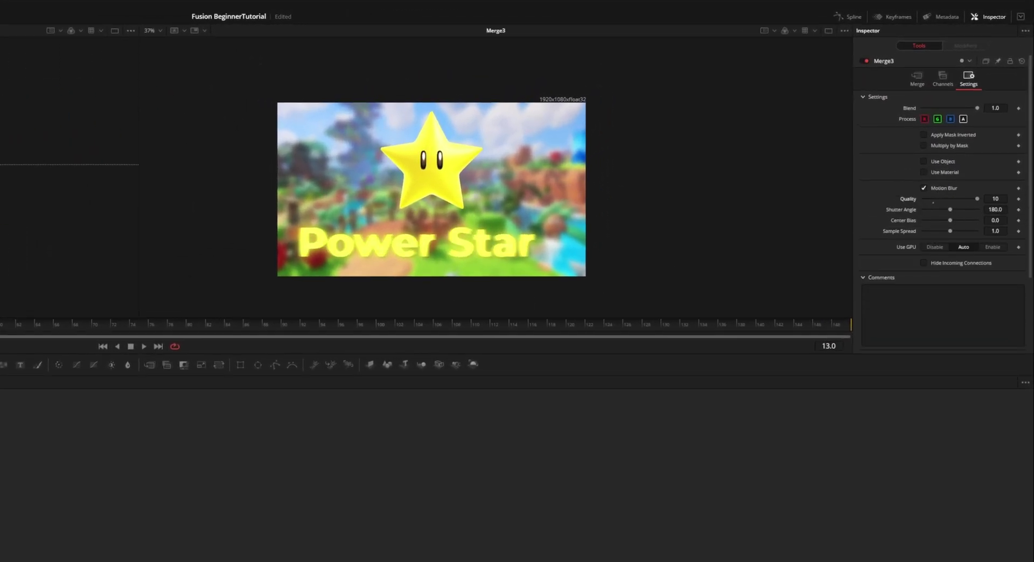
Show the Keyframes editor beside the node graph and copy all animation keyframes to start at about frame 70
left_click_drag(20, 210, 59, 214)
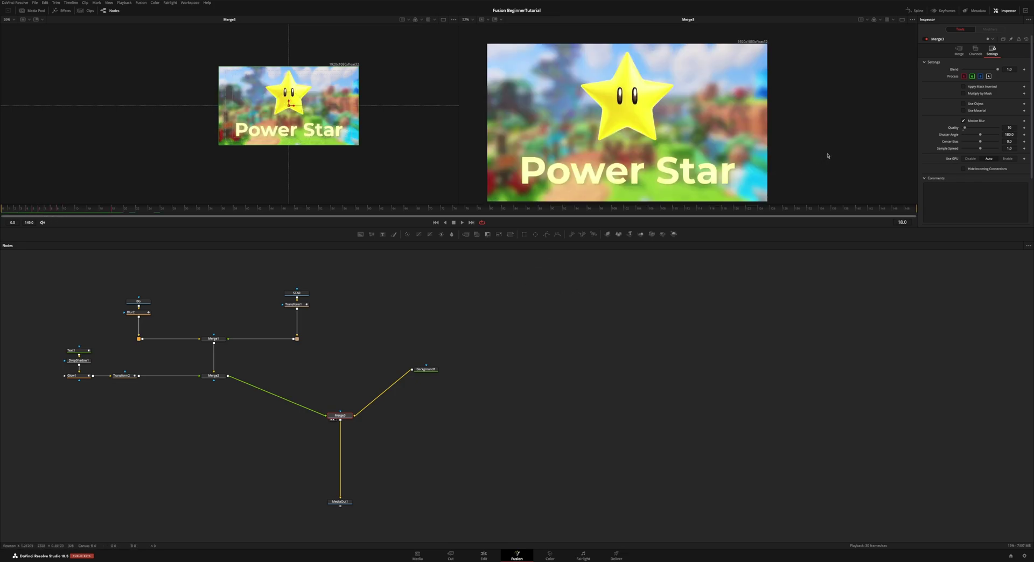
left_click(944, 11)
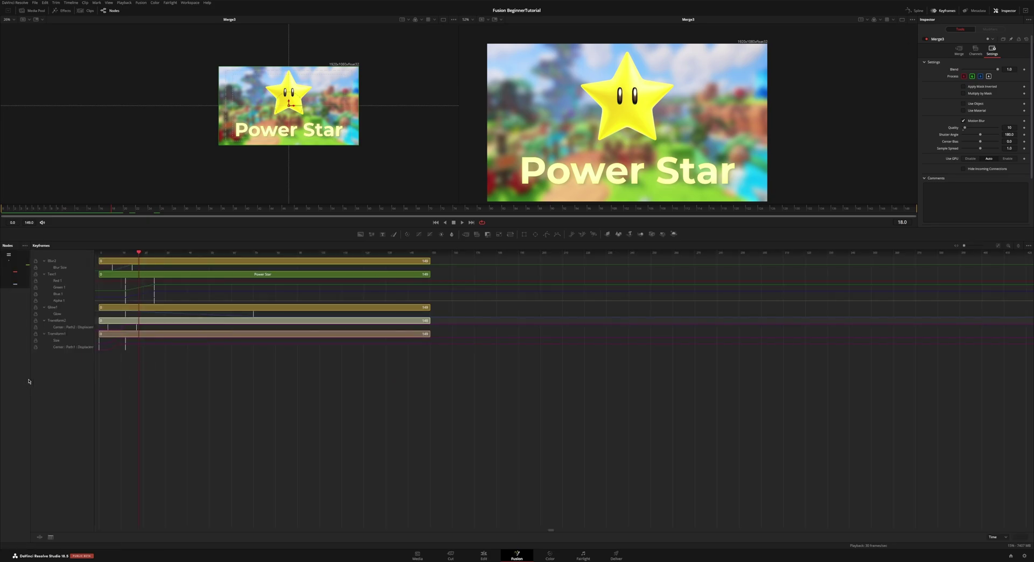
left_click_drag(30, 381, 554, 371)
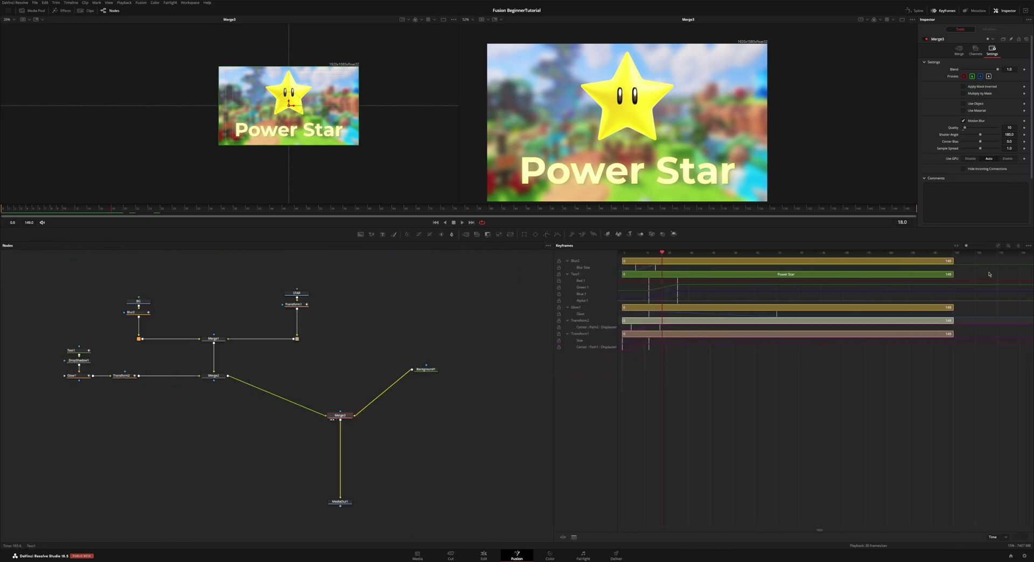
scroll(989, 275, "down", 2)
left_click_drag(837, 421, 658, 271)
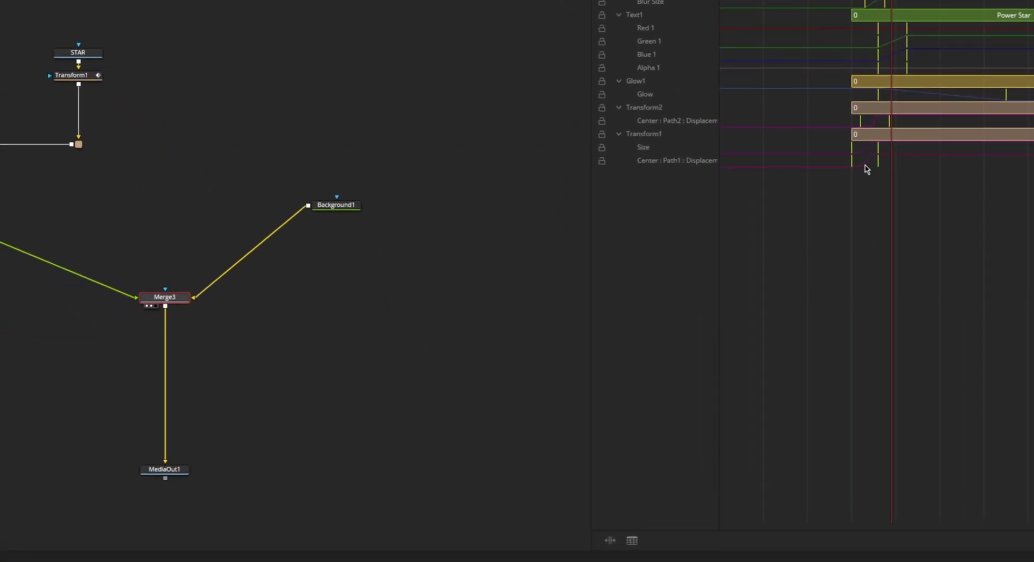
left_click_drag(850, 167, 1033, 166)
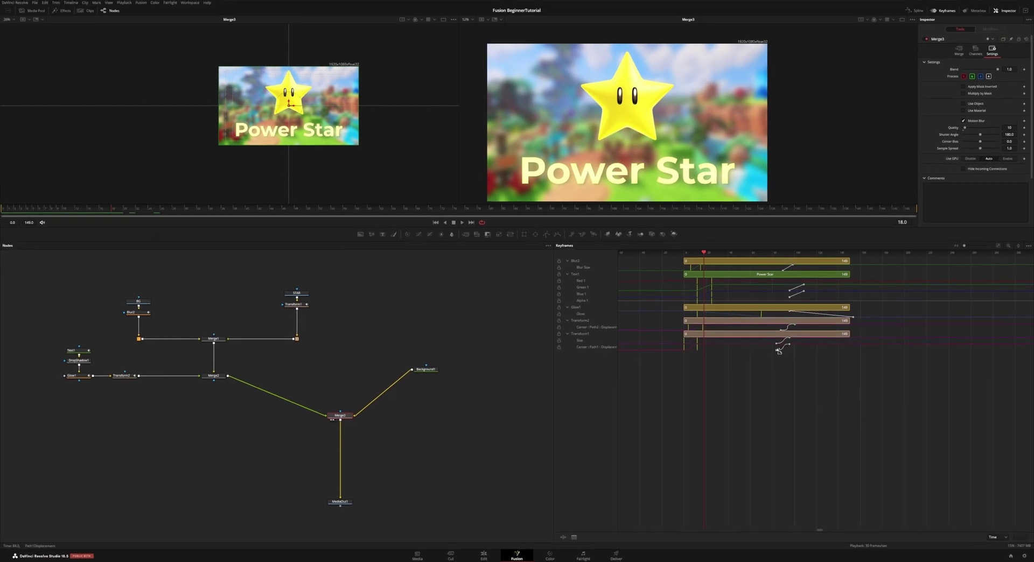
left_click_drag(779, 351, 775, 349)
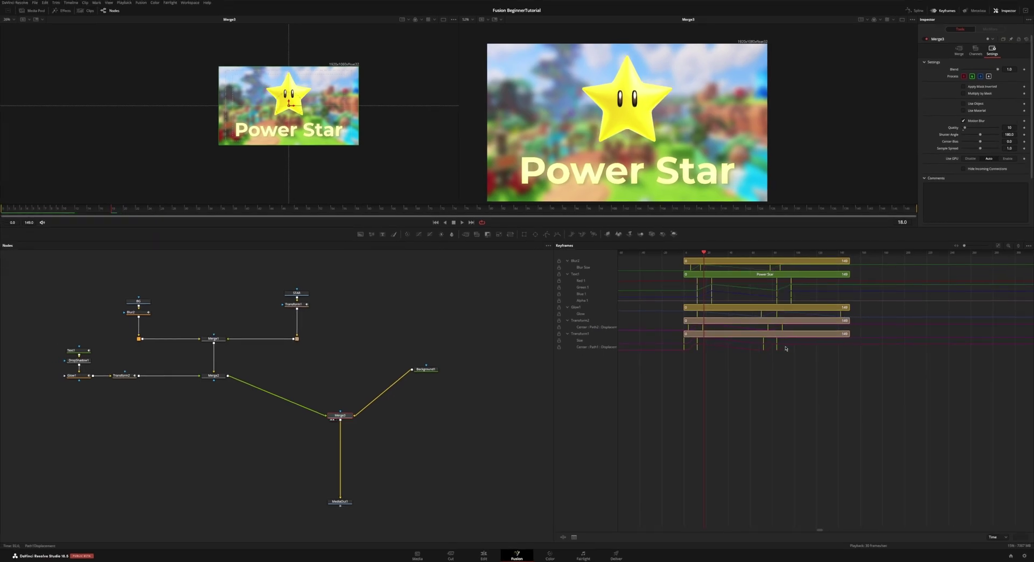
Open the Spline editor with all nodes selected and enable the Blur2, Transform1, Text1, Glow1 and Transform2 curves
left_click(914, 10)
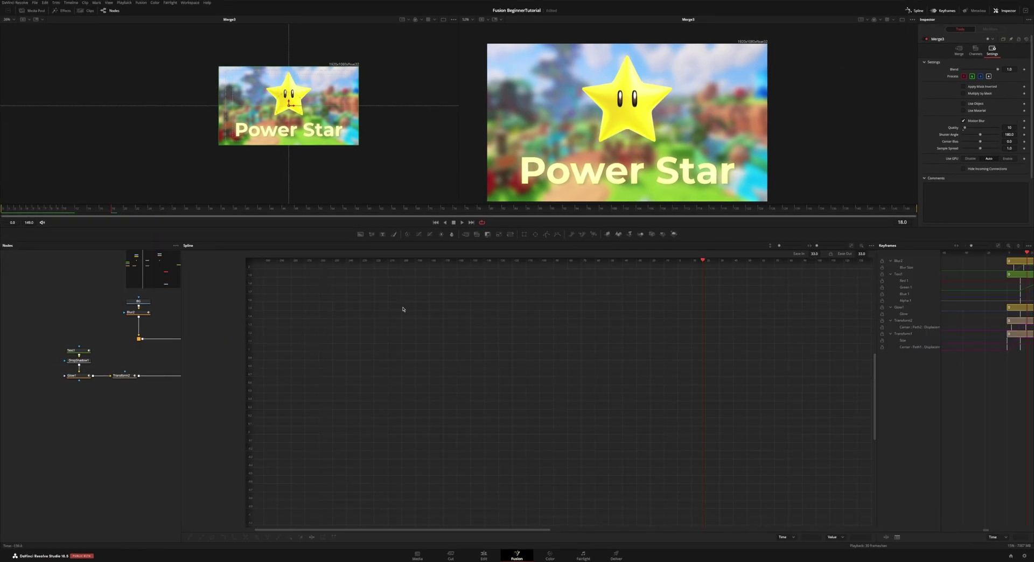
left_click_drag(182, 305, 411, 316)
scroll(278, 323, "down", 3)
left_click_drag(143, 293, 271, 360)
left_click(424, 268)
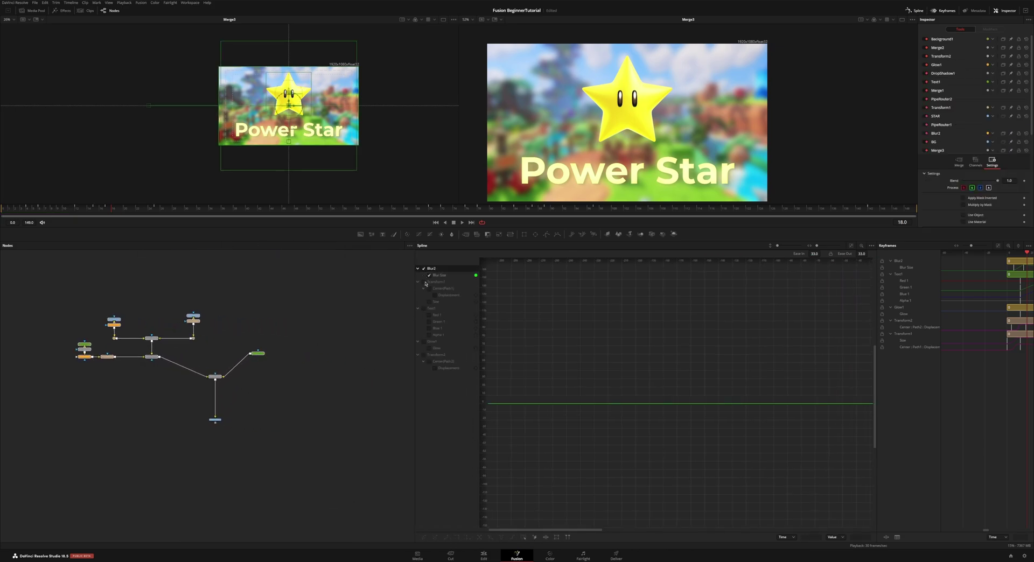
left_click(424, 282)
left_click(424, 308)
left_click(424, 342)
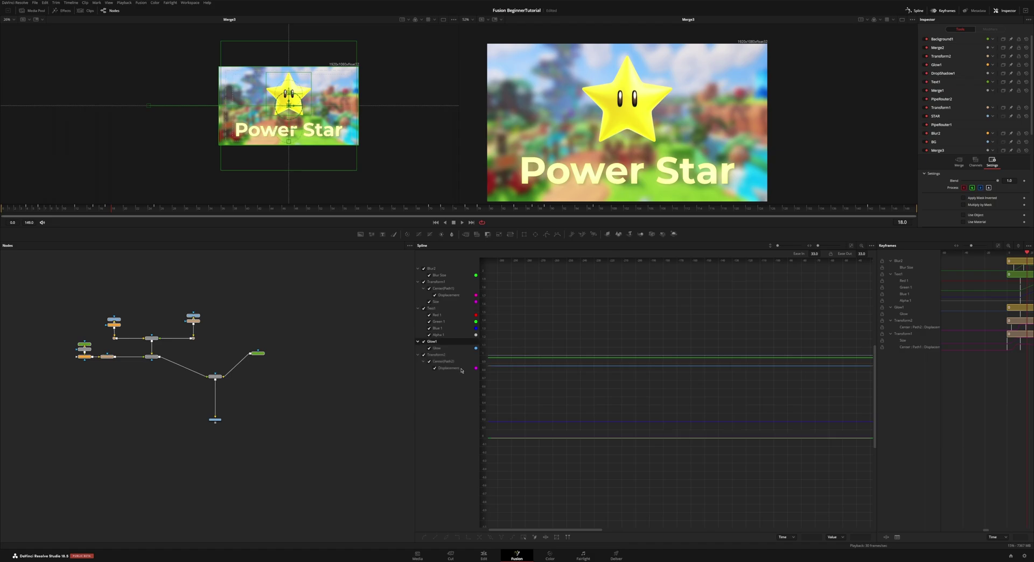
Fit all the curves in the Spline editor, select the copied second set of keyframes and reverse it
key("ctrl+a")
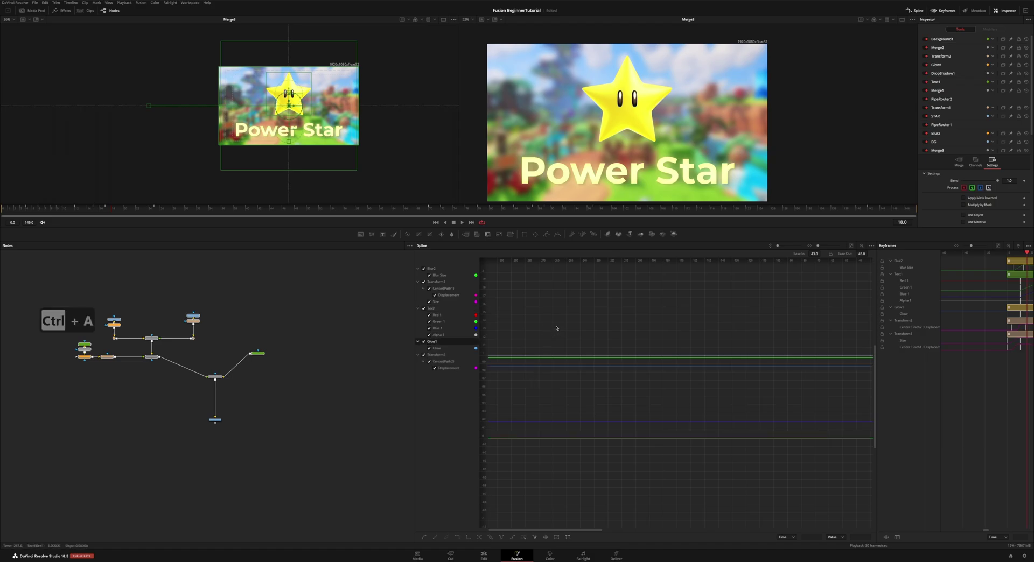
key("ctrl+f")
scroll(640, 370, "down", 2)
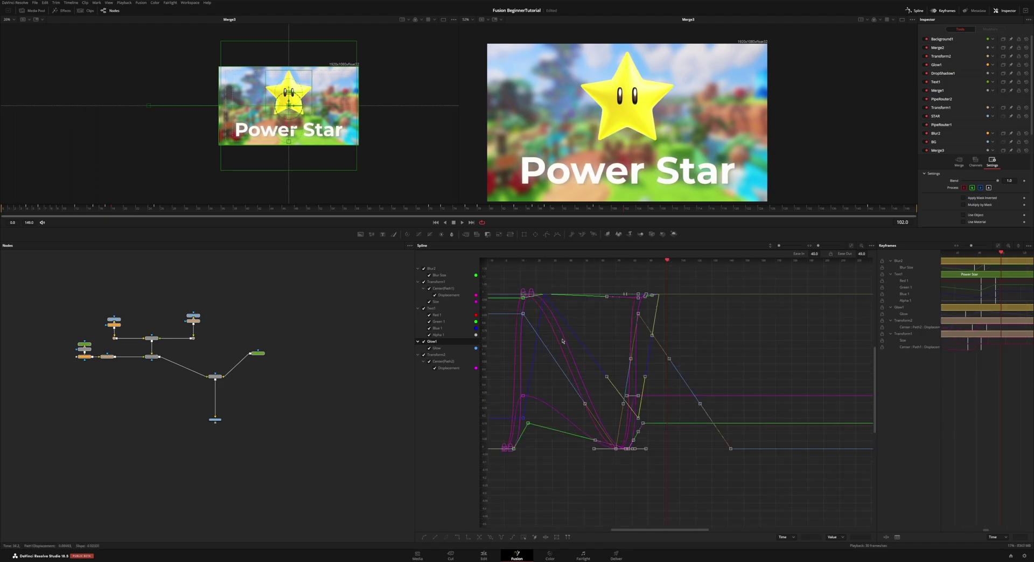
scroll(600, 356, "down", 1)
left_click_drag(762, 280, 591, 459)
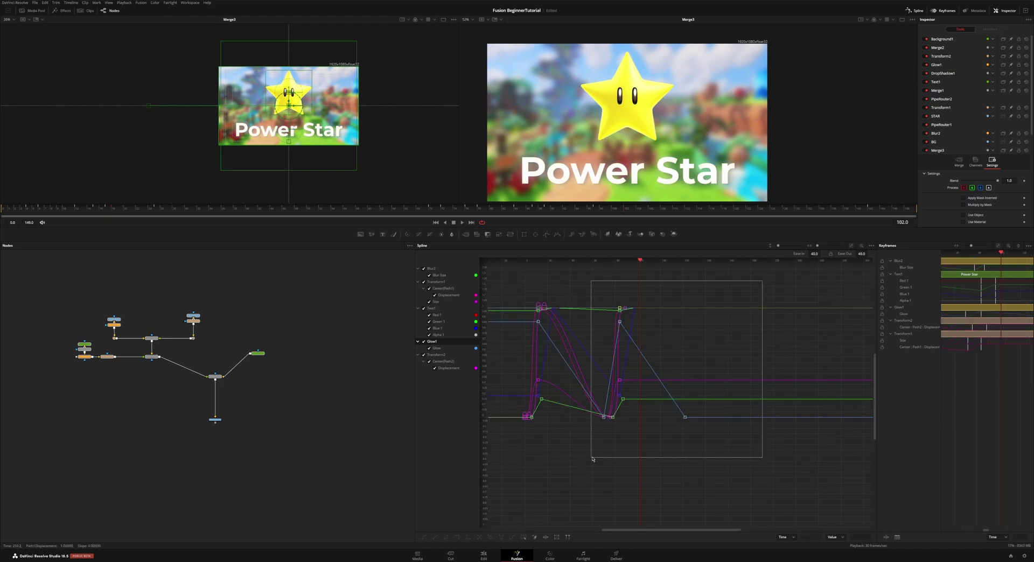
left_click_drag(593, 459, 592, 459)
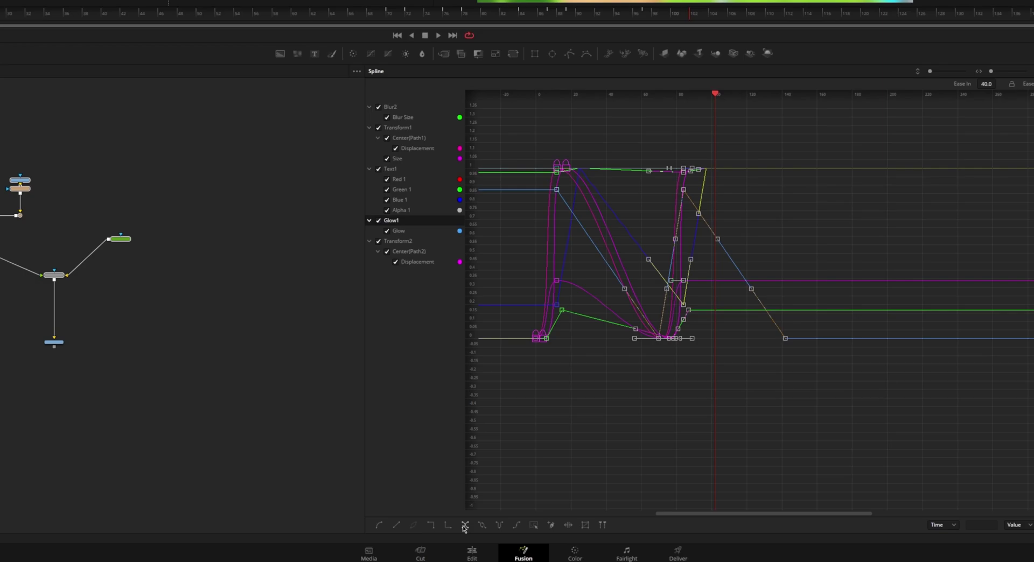
left_click(465, 525)
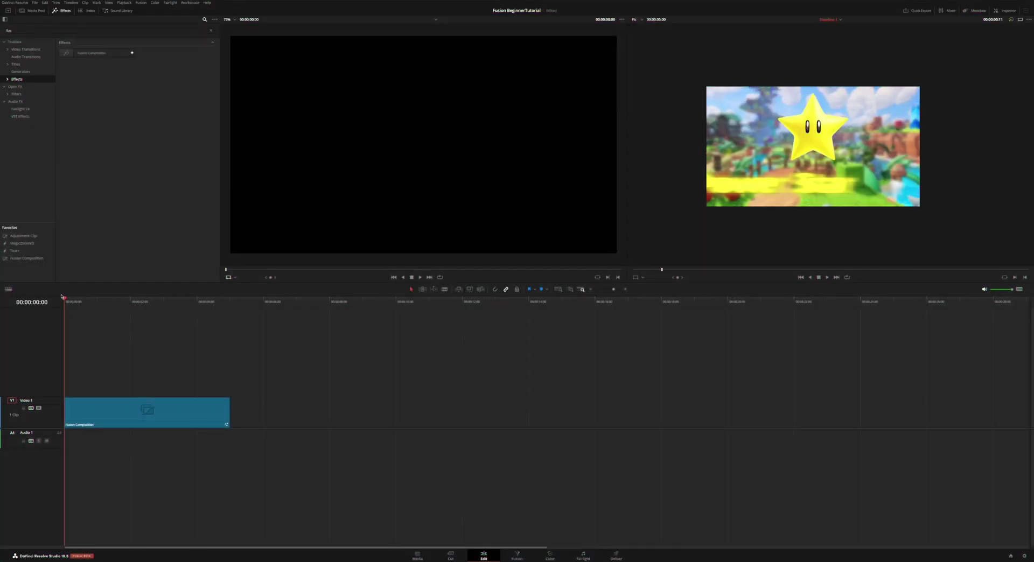
Switch to the Edit page, return to the start of the timeline and turn on render caching for playback
left_click(66, 299)
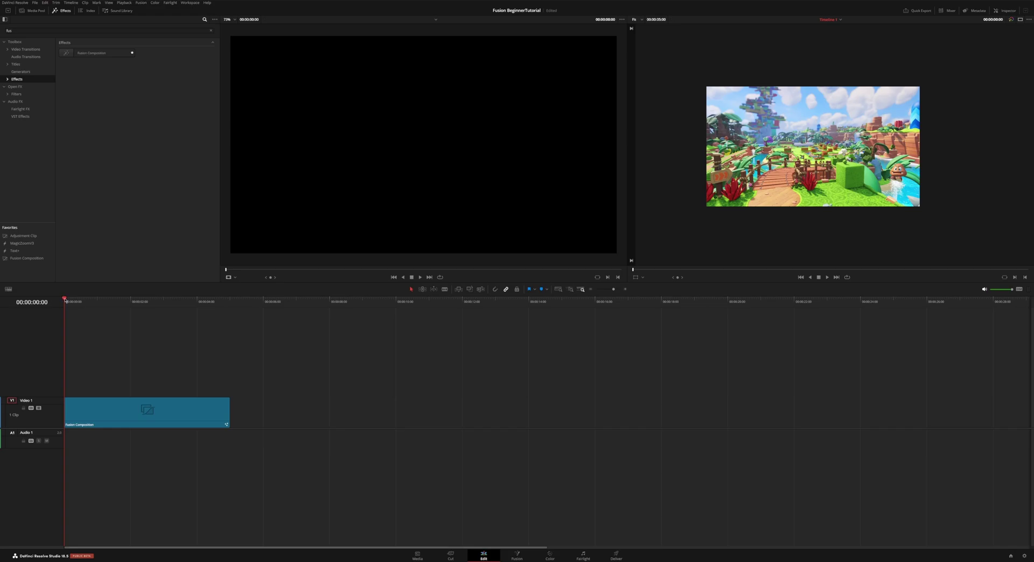
left_click(124, 3)
mouse_move(166, 32)
left_click(220, 36)
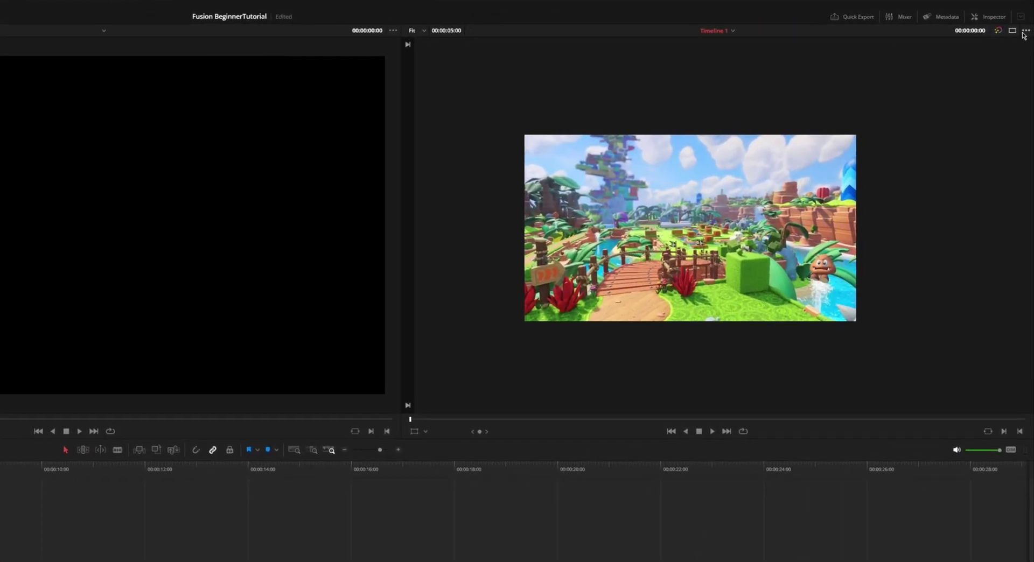
Check that Show All Video Frames is enabled for the timeline viewer and play the composition
left_click(1030, 20)
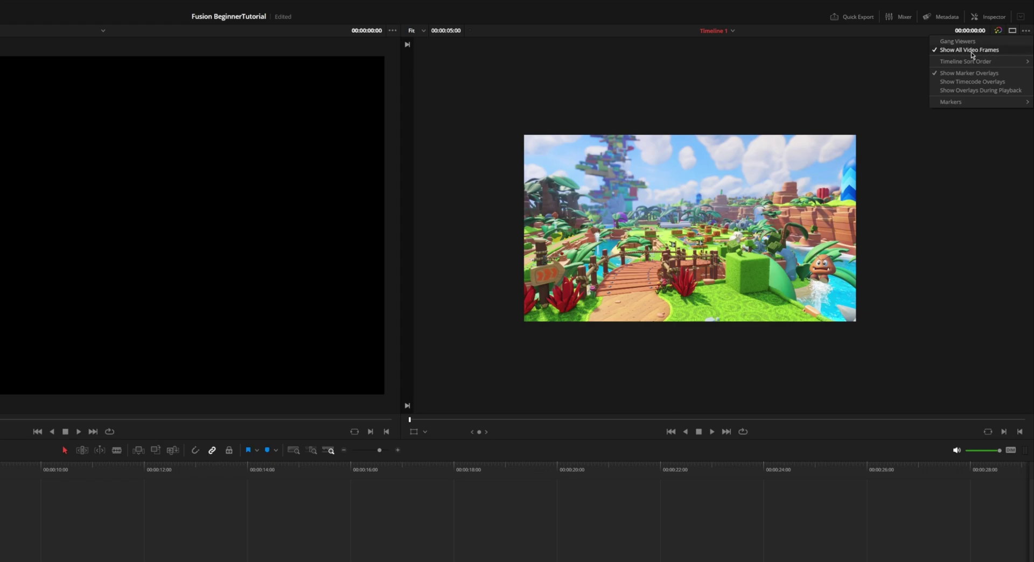
left_click(272, 330)
key("space")
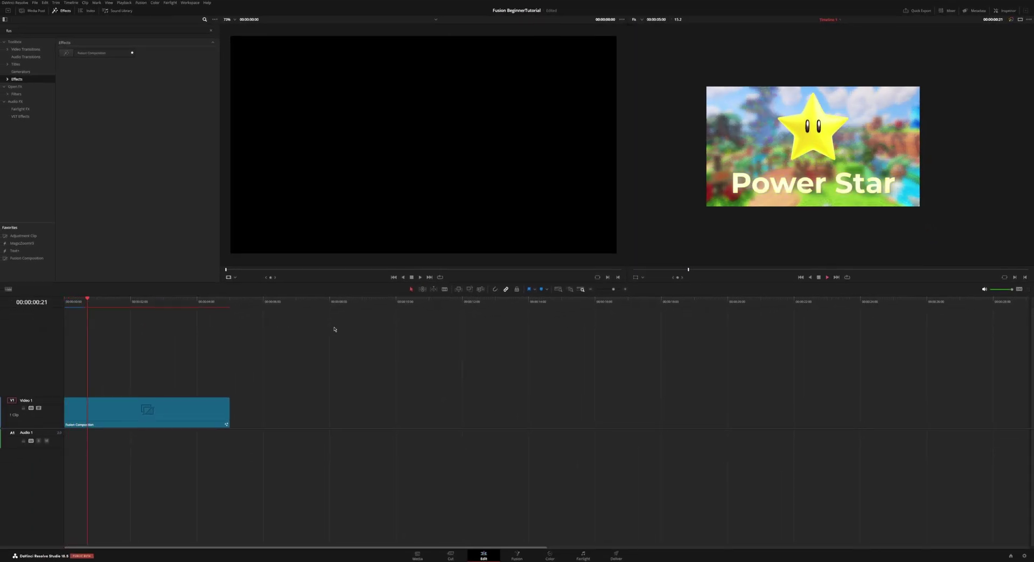
key("space")
Split the Fusion composition clip at 00:00:02:25, delete the remainder and play the timeline from the start
key("ctrl+b")
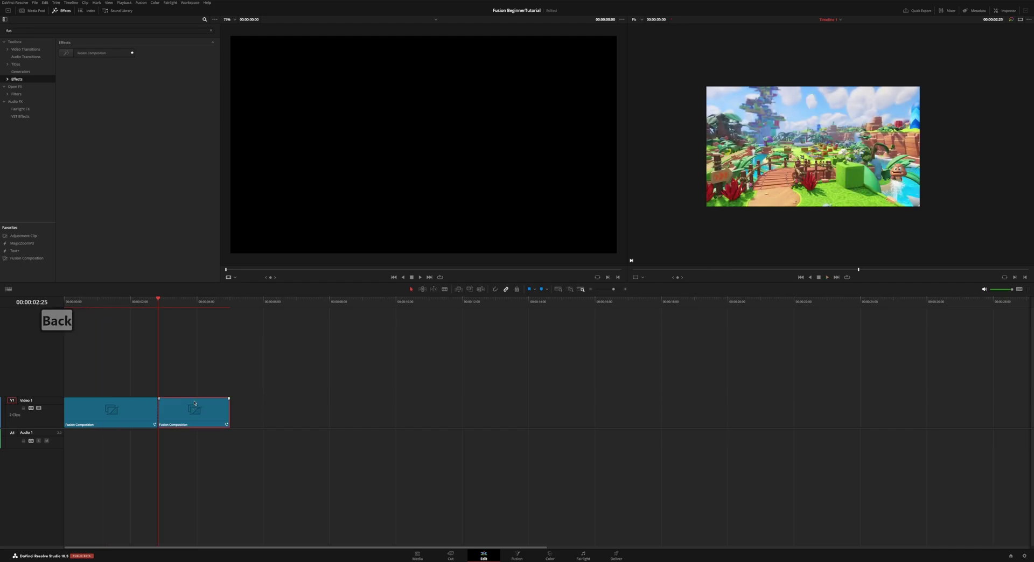
key("Delete")
key("Home")
key("space")
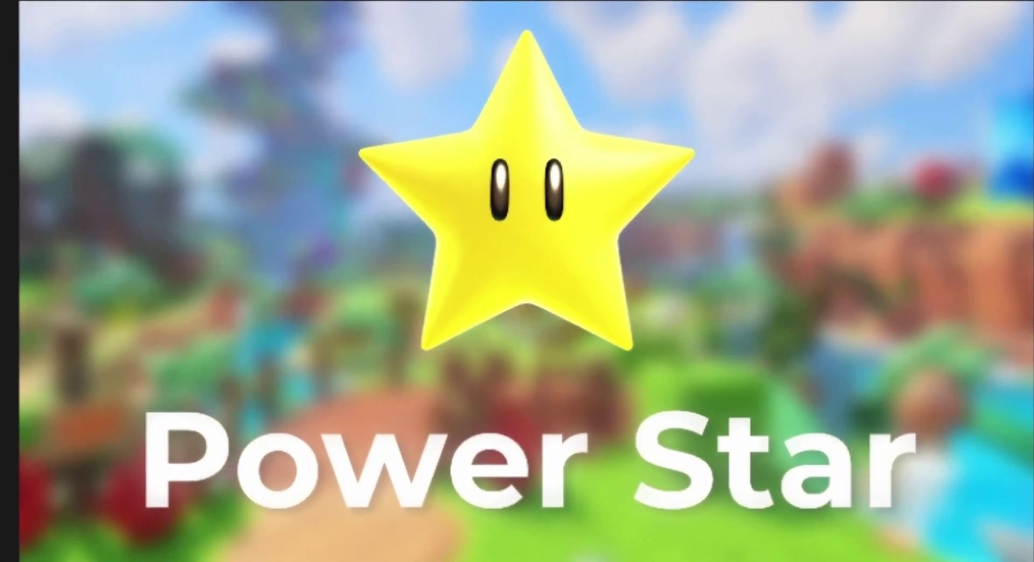